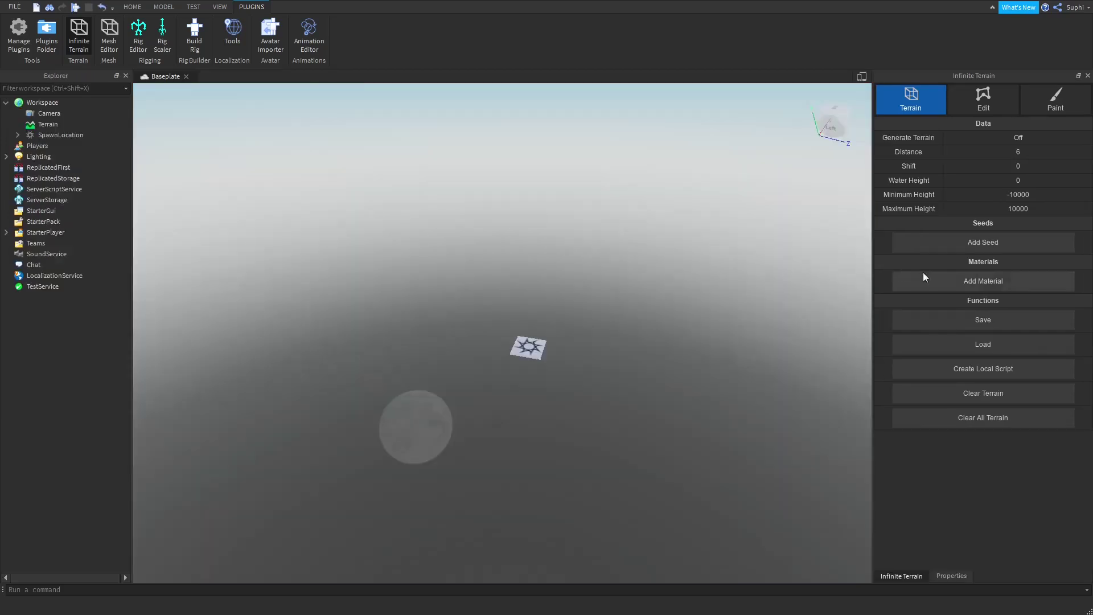
Add a single grass material with terrain generation turned on, and clear all terrain to regenerate it
left_click(958, 280)
left_click(1013, 140)
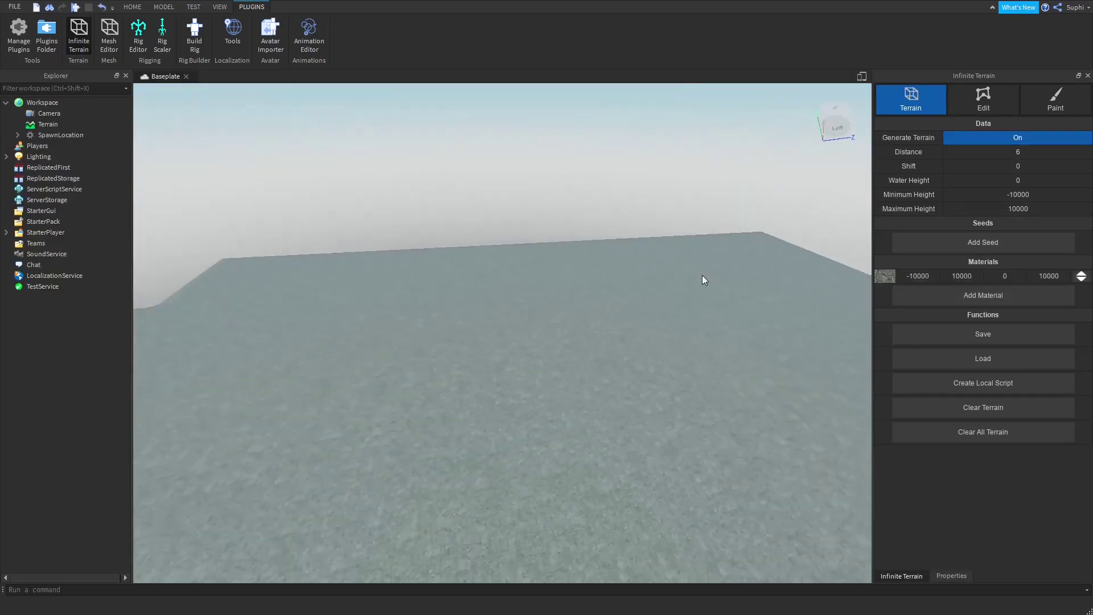
left_click(889, 275)
left_click(916, 329)
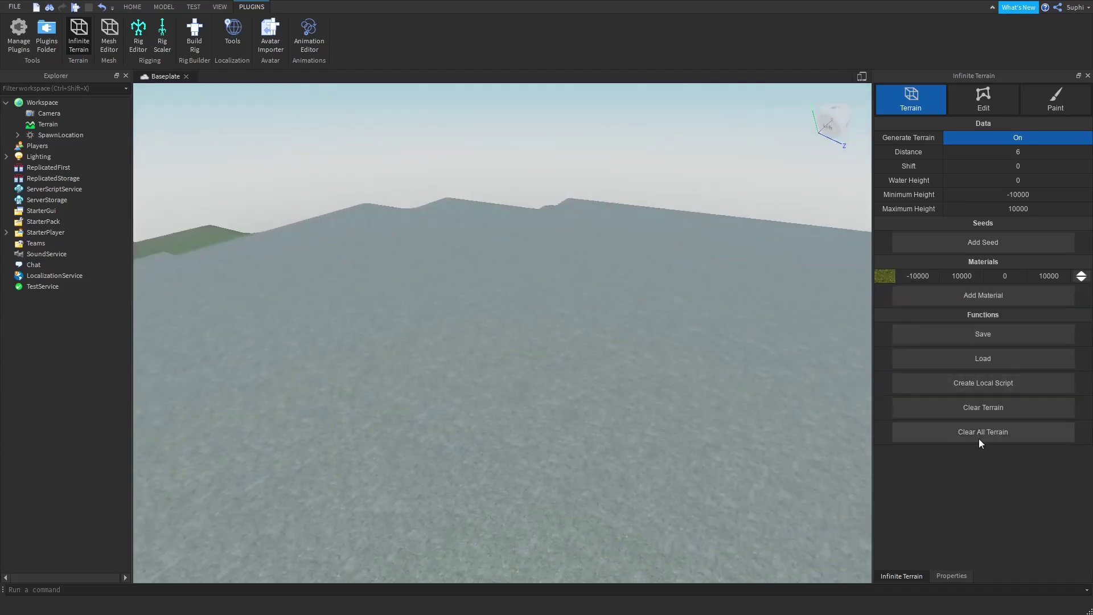
left_click(980, 441)
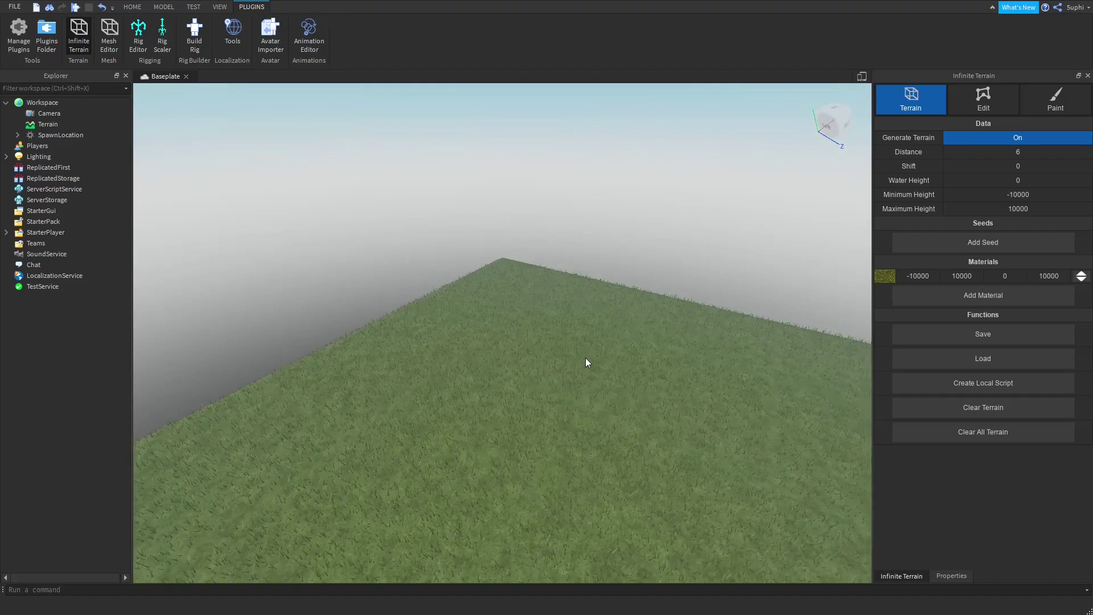
Add a seed and regenerate all the terrain with it, viewing the resulting landscape
left_click(954, 245)
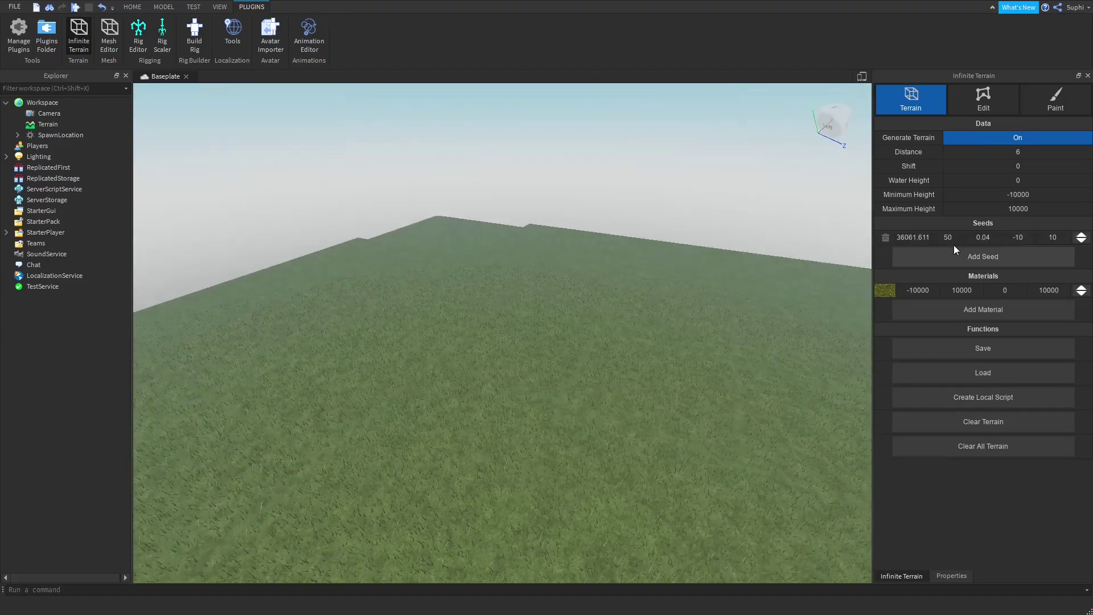
left_click(957, 451)
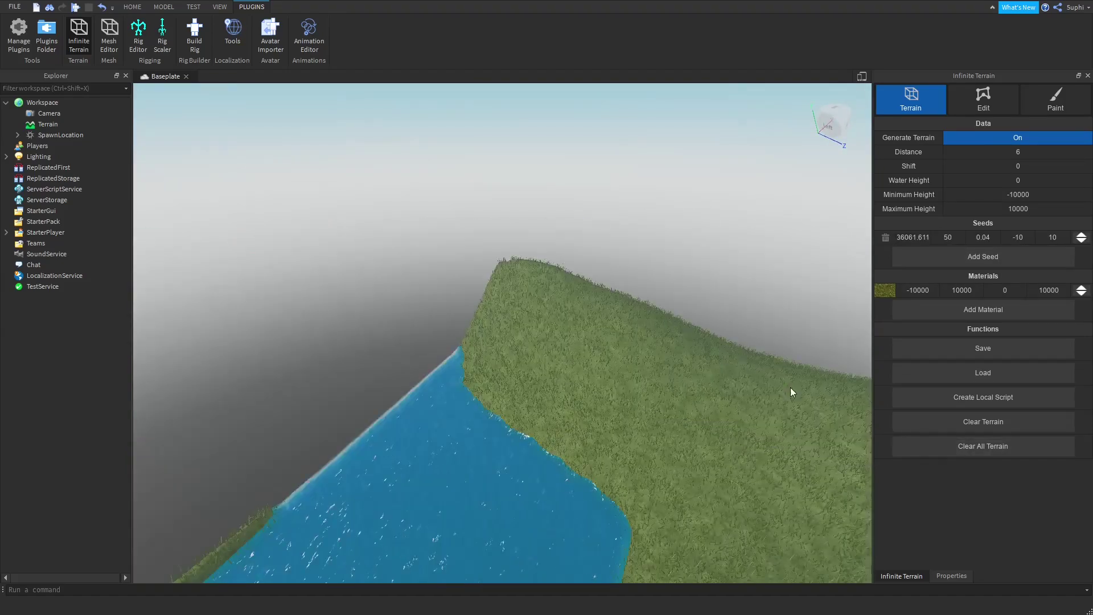
key("s")
right_click_drag(699, 339, 694, 346)
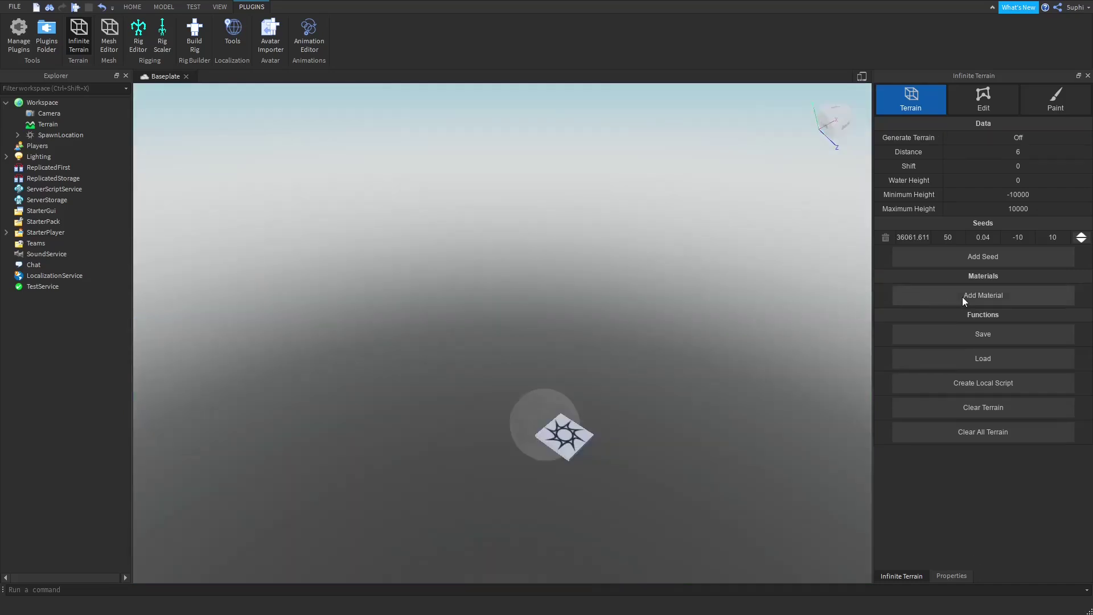
Add two terrain materials, setting the first to sand and the second to grass
left_click(965, 299)
left_click(886, 293)
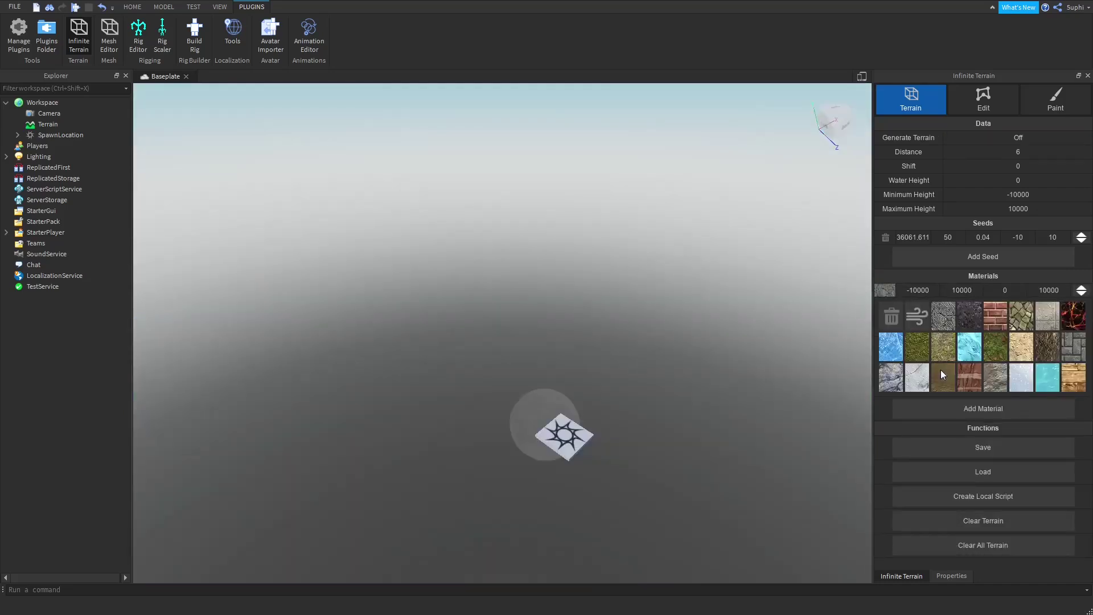
left_click(941, 374)
left_click(941, 310)
left_click(882, 305)
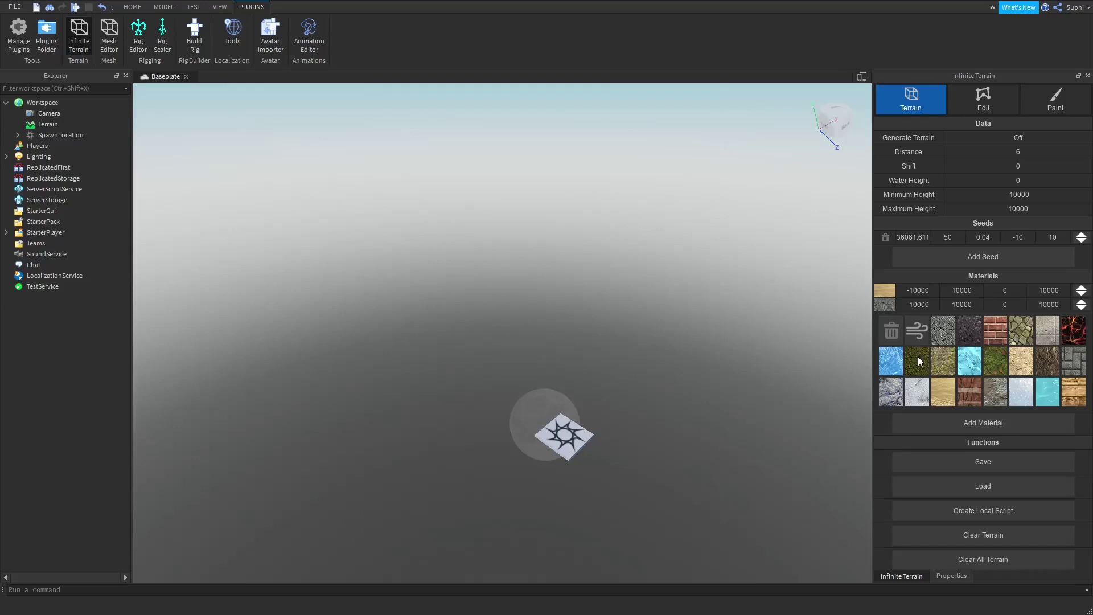
left_click(919, 357)
Add two more terrain materials below the grass, setting them to ground and rock
left_click(931, 324)
left_click(885, 320)
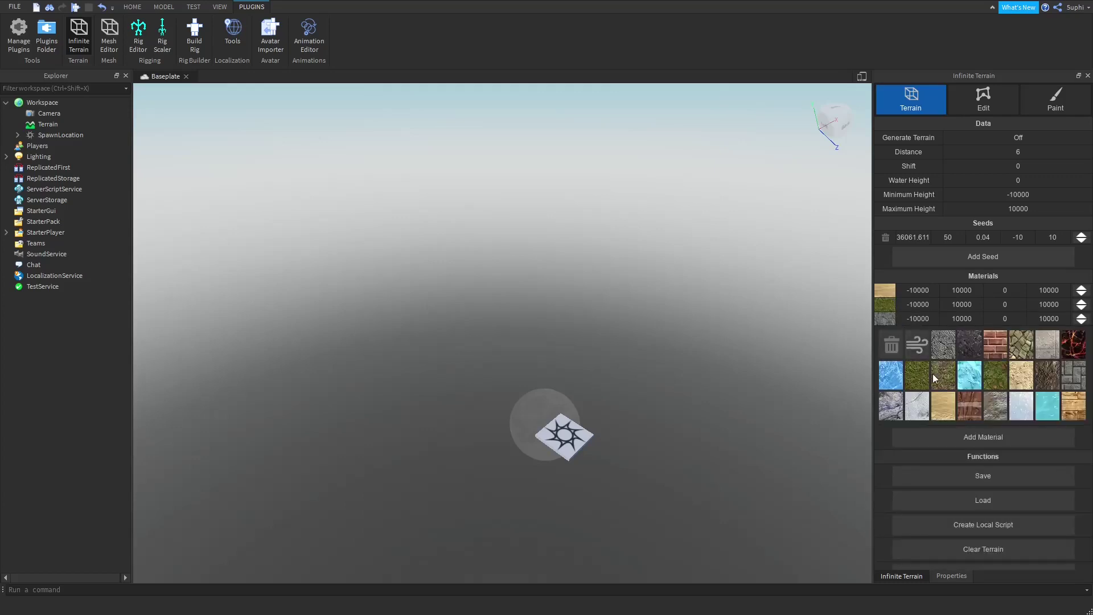
left_click(933, 374)
left_click(918, 337)
left_click(884, 333)
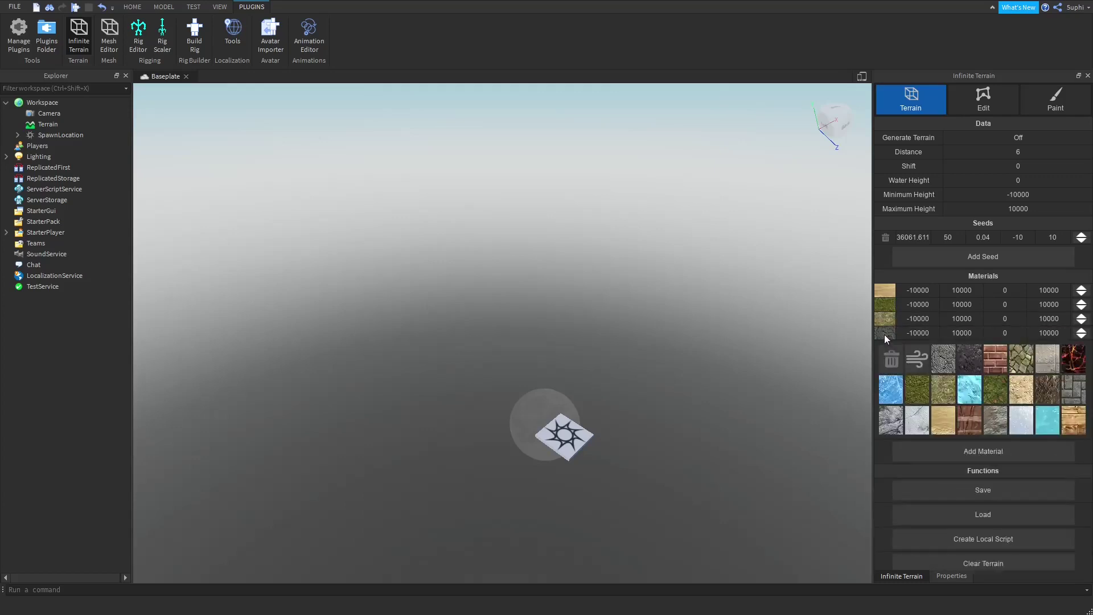
left_click(892, 414)
Add a mud material and move it up to the first place in the materials list
left_click(934, 353)
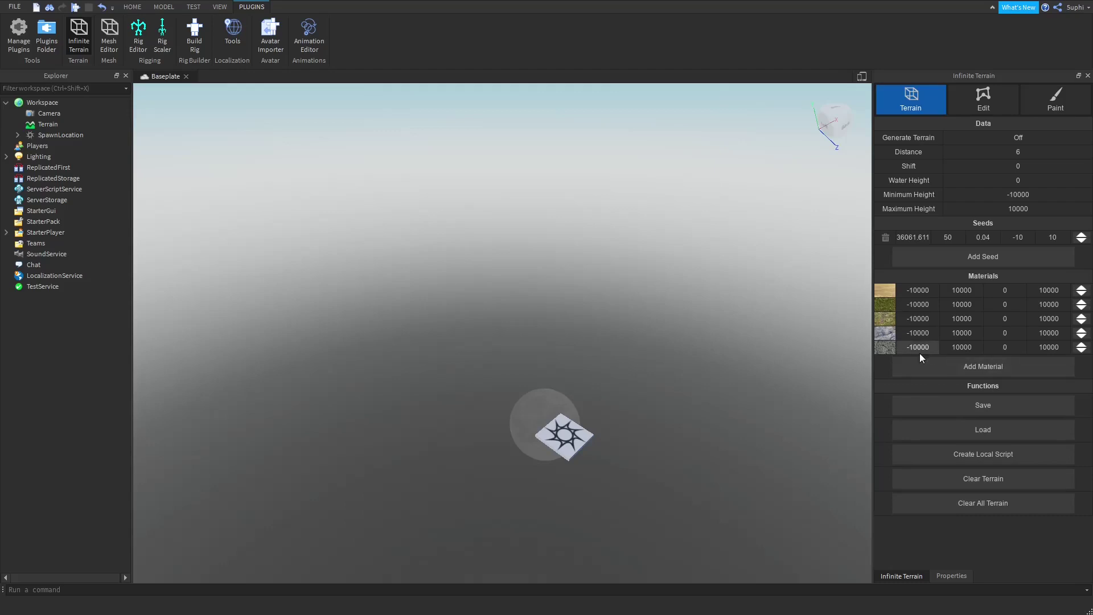
left_click(889, 349)
left_click(1043, 402)
left_click(1082, 344)
left_click(1082, 331)
left_click(1082, 317)
left_click(1081, 301)
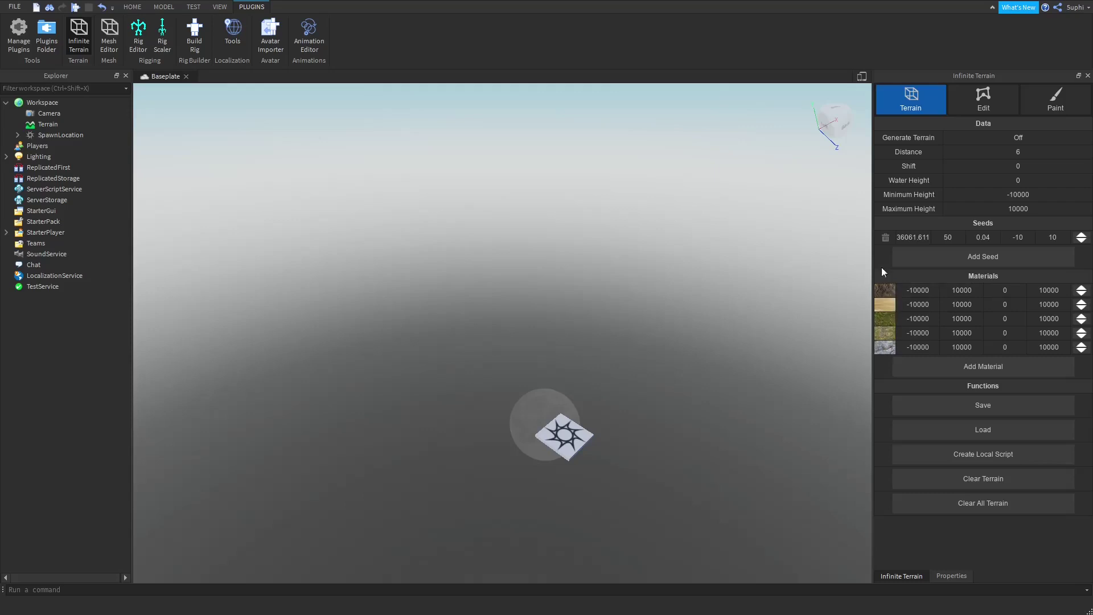
Set the maximum height to -8 for mud and 8 for sand, and the minimum height to 8 for grass and ground
type("-8")
left_click(971, 304)
left_click(931, 332)
type("8")
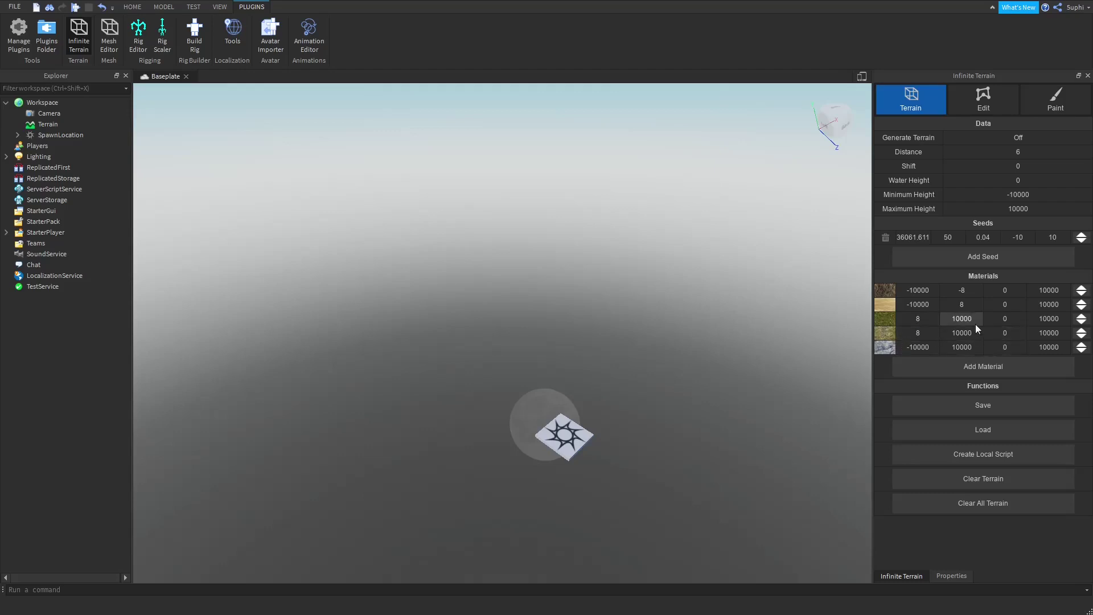
Set maximum slopes of 3 for mud, 9 for sand, 7 for grass and 9 for ground, and minimum slopes of 7 for ground and 9 for rock
left_click(1026, 289)
type("3")
left_click(992, 348)
left_click(1058, 332)
type("9")
type("7")
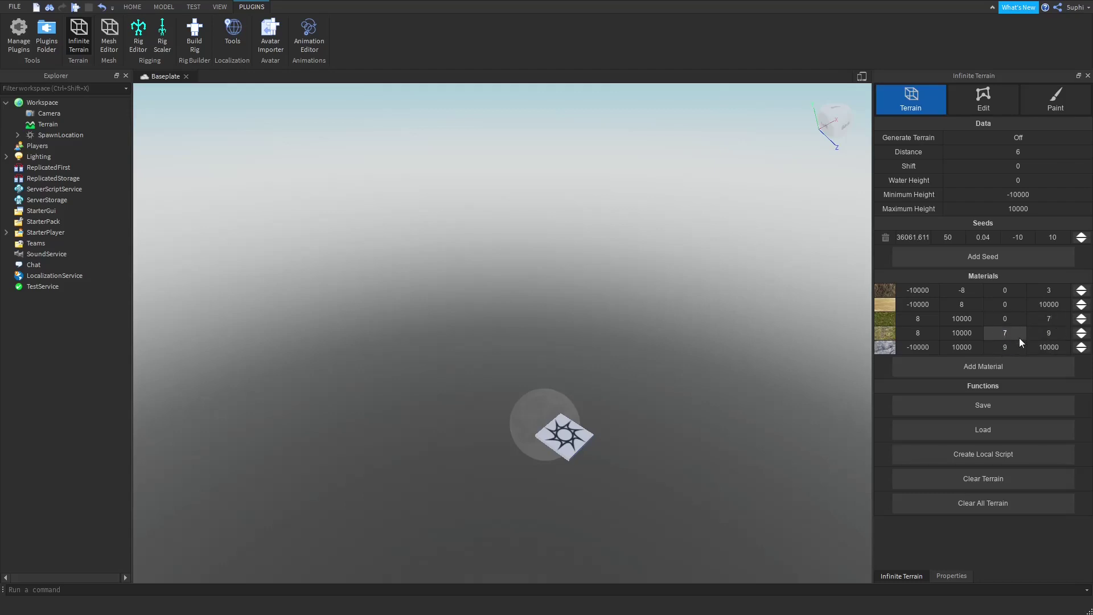
left_click(1062, 306)
Turn on terrain generation and inspect how the materials spread over the hills and shores
left_click(1028, 141)
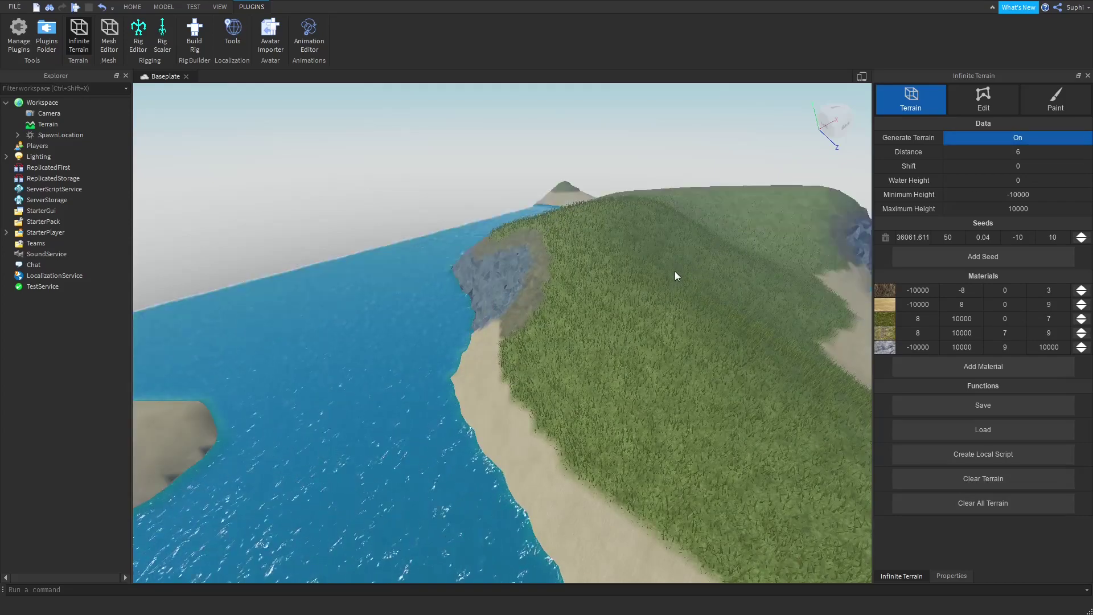
key("a")
right_click_drag(675, 273, 646, 301)
key("w")
key("w")
key("s")
key("s")
Add a leafy grass material between sand and grass, with a minimum height of 8
left_click(941, 368)
left_click(1081, 360)
left_click(1081, 345)
left_click(1081, 330)
left_click(886, 318)
left_click(992, 374)
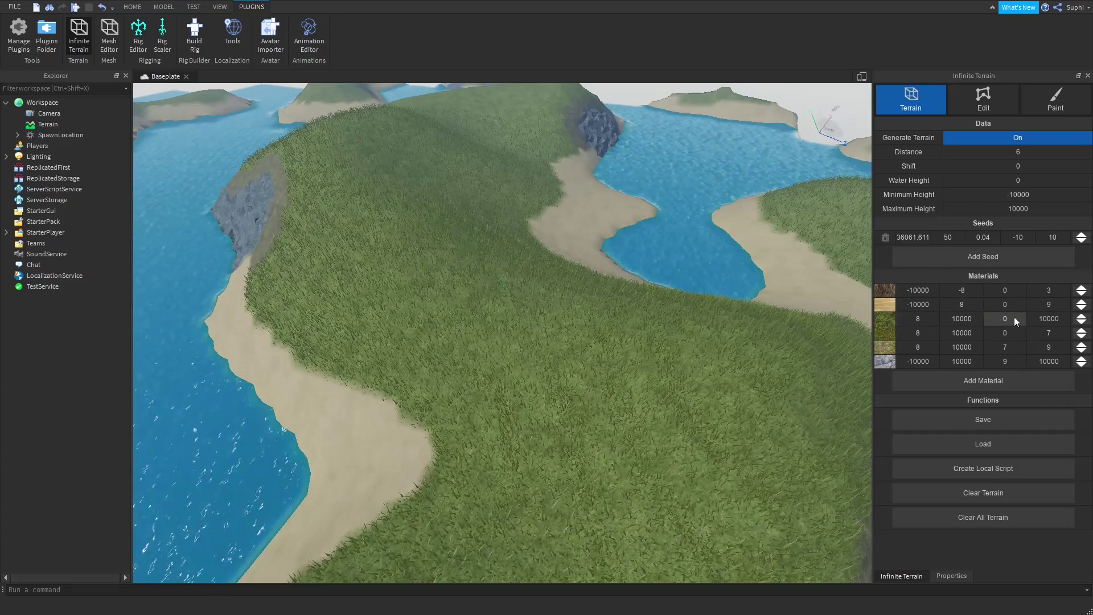
Set the leafy grass maximum slope and the grass minimum slope to 2, and regenerate all terrain to inspect the blend
left_click_drag(1065, 320, 1026, 317)
type("2")
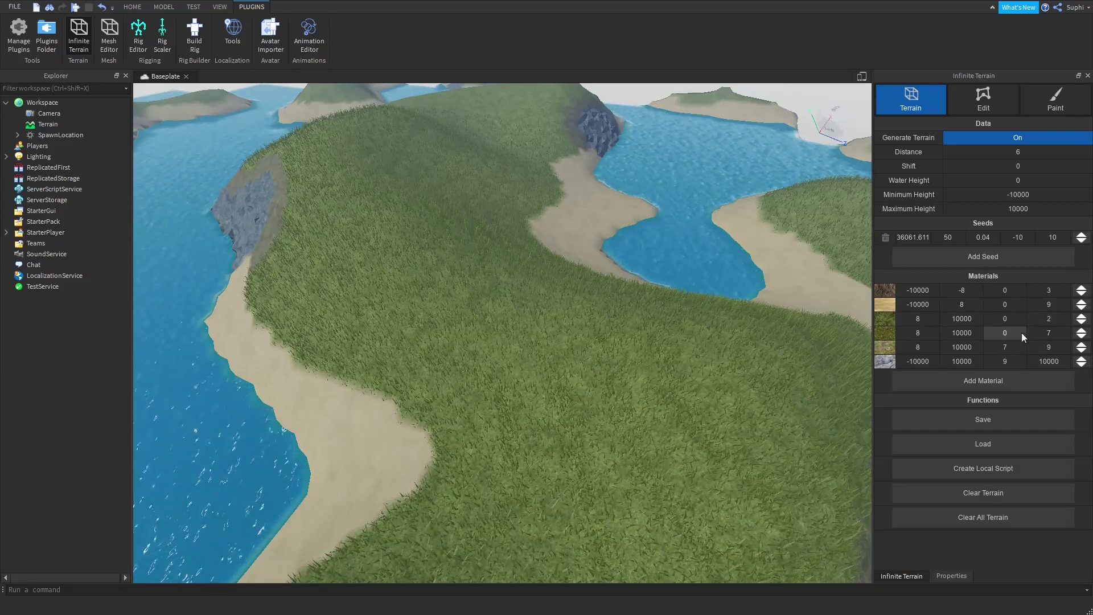
left_click(979, 520)
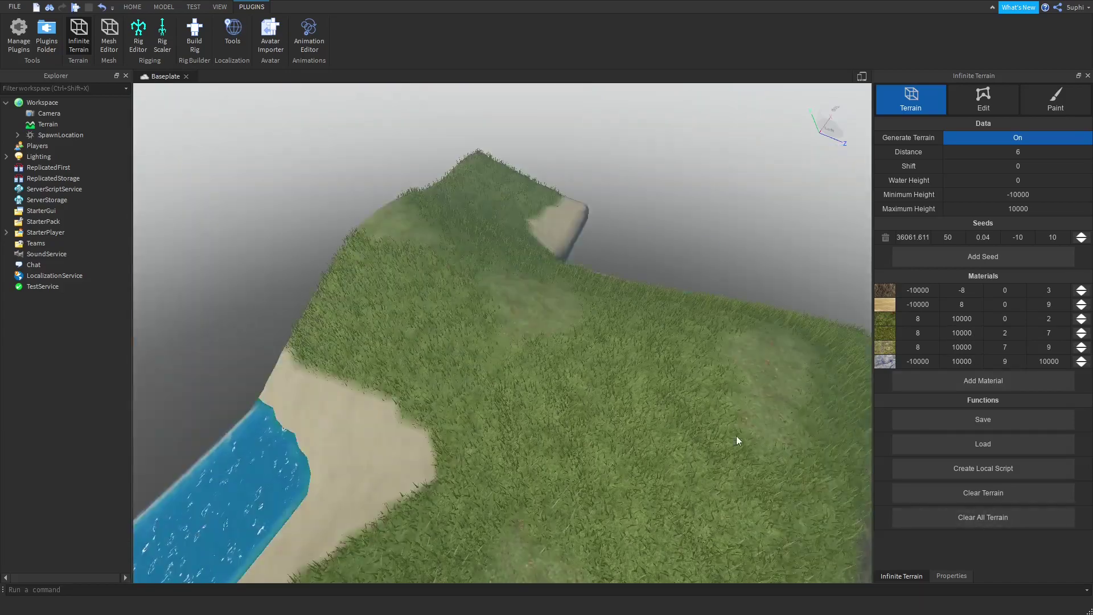
right_click_drag(701, 385, 599, 398)
key("w")
key("w")
key("w")
key("w")
key("s")
key("s")
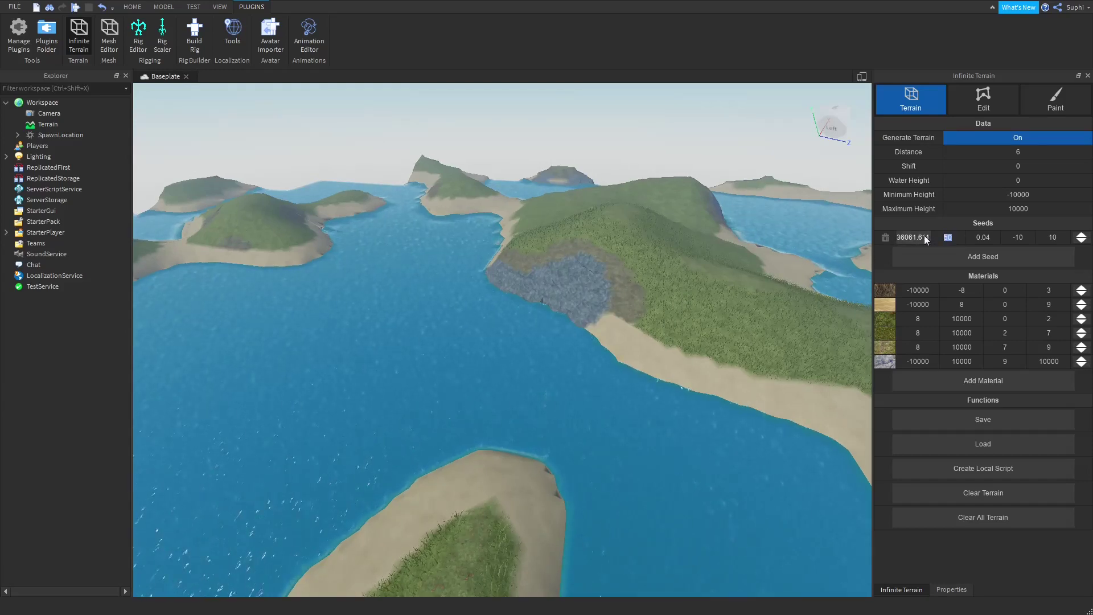
Set the seed's amplitude to 200 and regenerate all terrain to view the taller landscape
type("200")
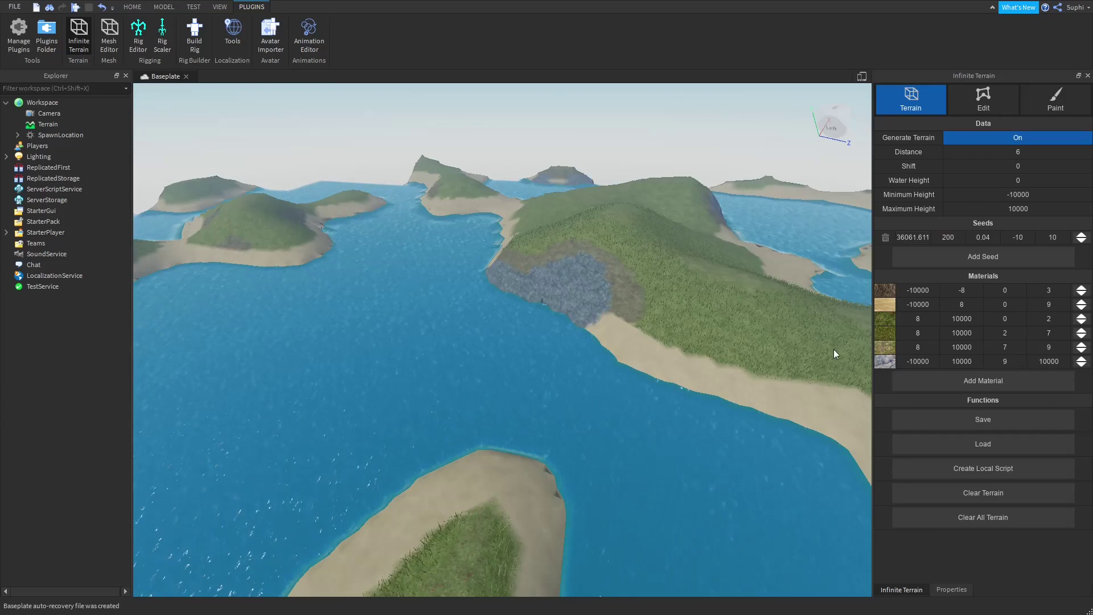
left_click(941, 512)
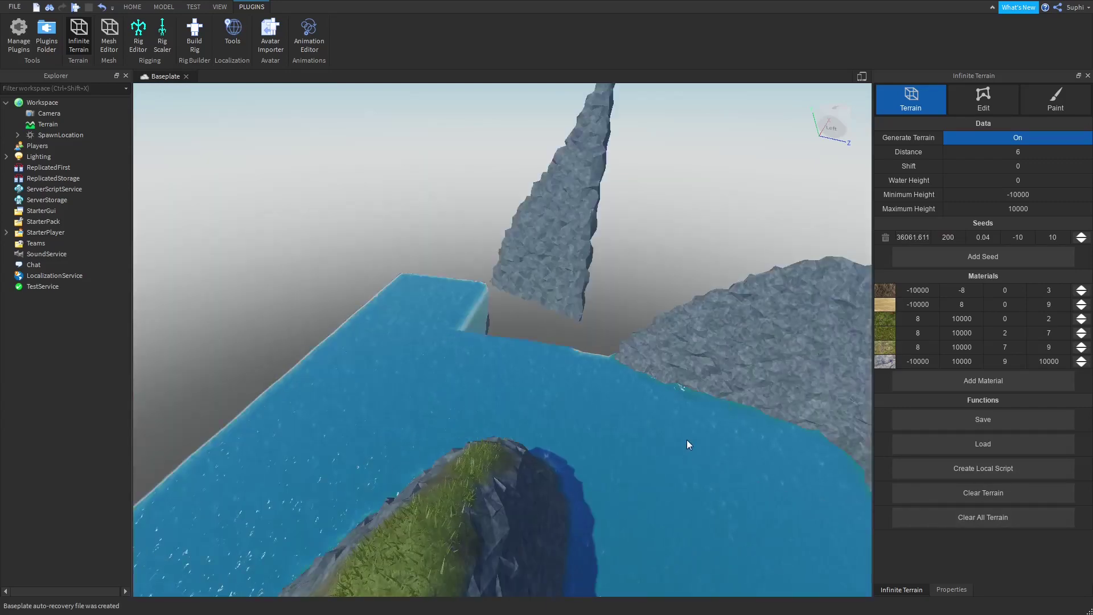
right_click_drag(682, 427, 681, 422)
key("s")
key("a")
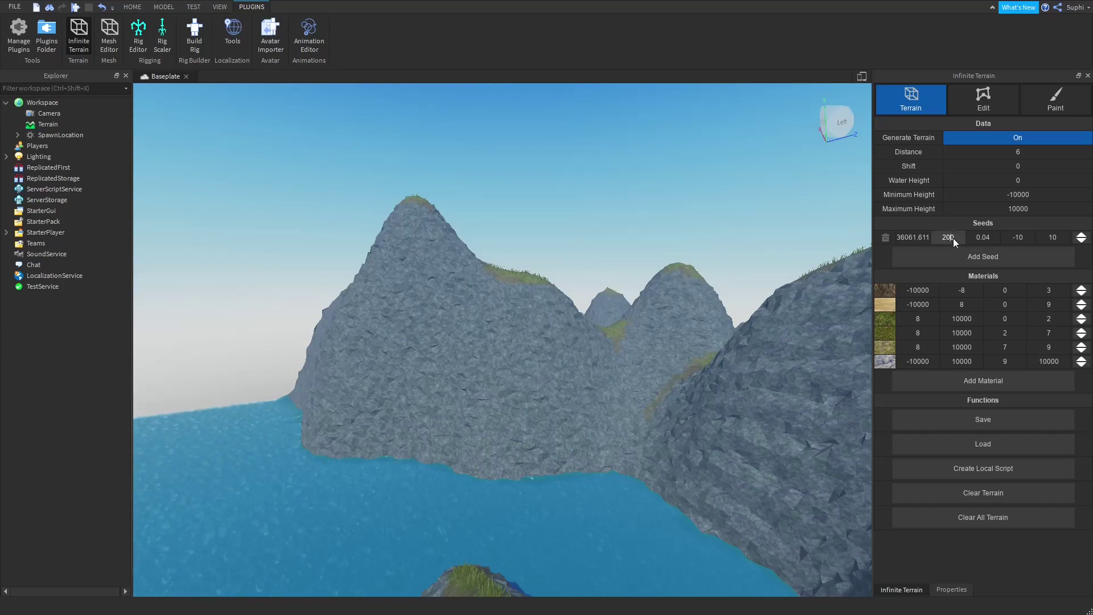
Set the seed's amplitude to 40 and regenerate all terrain
left_click_drag(954, 238, 901, 224)
type("40")
left_click(970, 524)
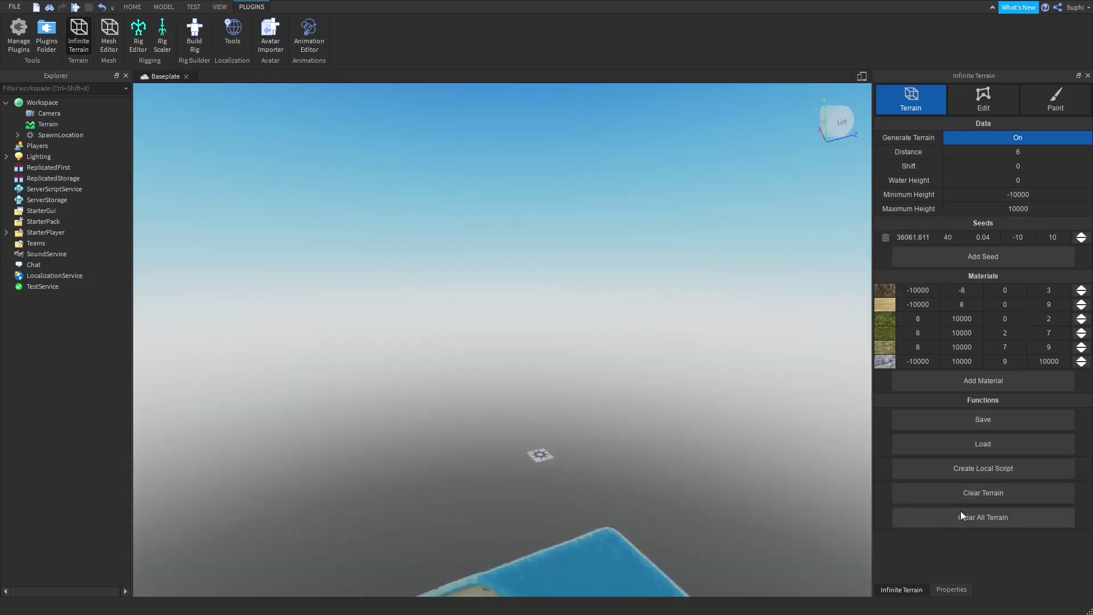
mouse_move(703, 430)
right_mouse_down()
mouse_move(702, 449)
mouse_move(698, 429)
right_mouse_up()
Try seed frequencies of 0.5, 0.01 and 0.4 in turn, regenerating all terrain after each change
left_click_drag(989, 237, 984, 238)
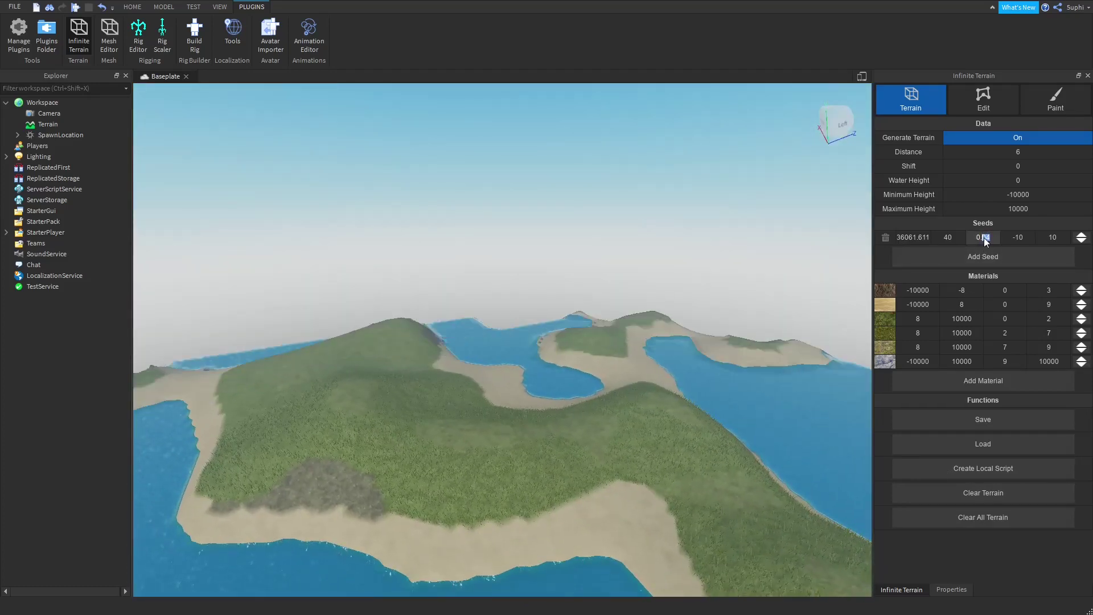
left_click(974, 521)
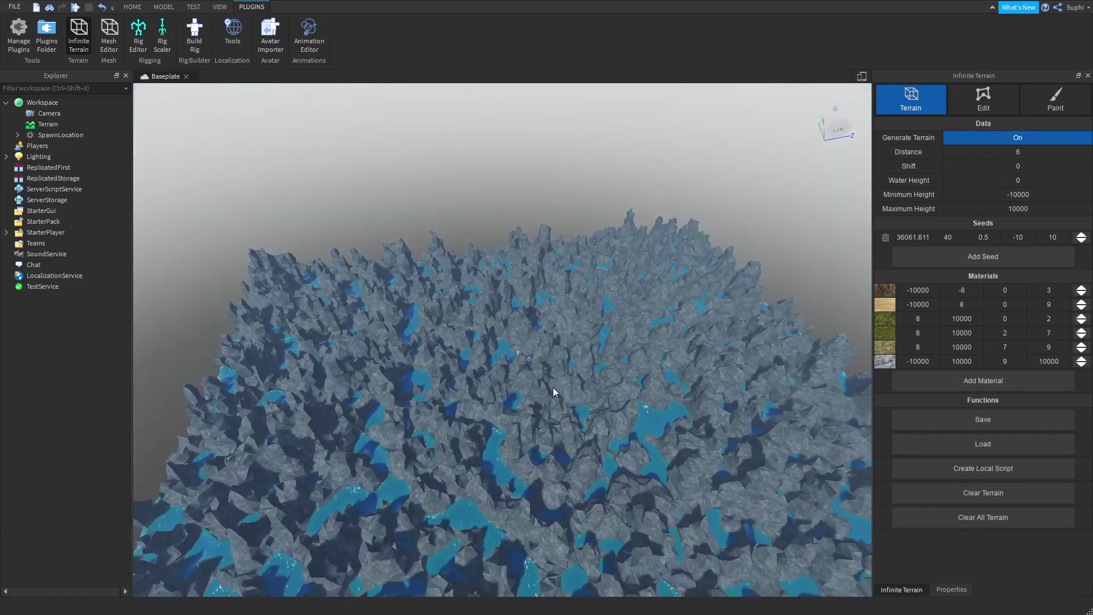
type("01")
left_click(965, 519)
mouse_move(570, 325)
right_mouse_down()
mouse_move(557, 313)
mouse_move(568, 324)
right_mouse_up()
key("w")
left_click(992, 239)
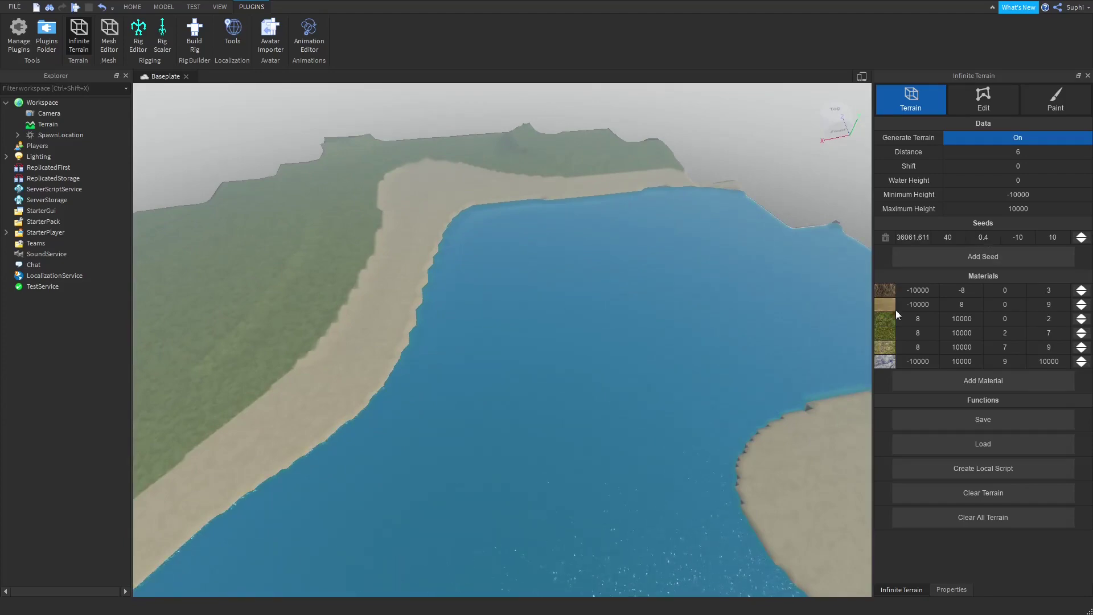
left_click(966, 519)
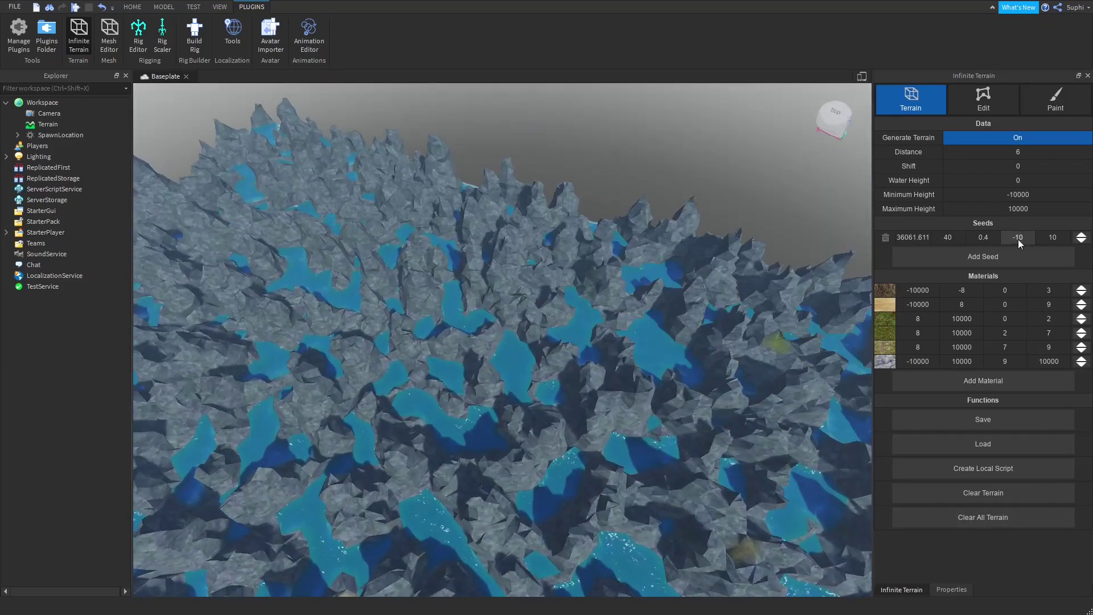
Set the seed's frequency to 0.04 and its amplitude to 200, and regenerate all terrain
left_click(991, 239)
key("BackSpace")
type("04")
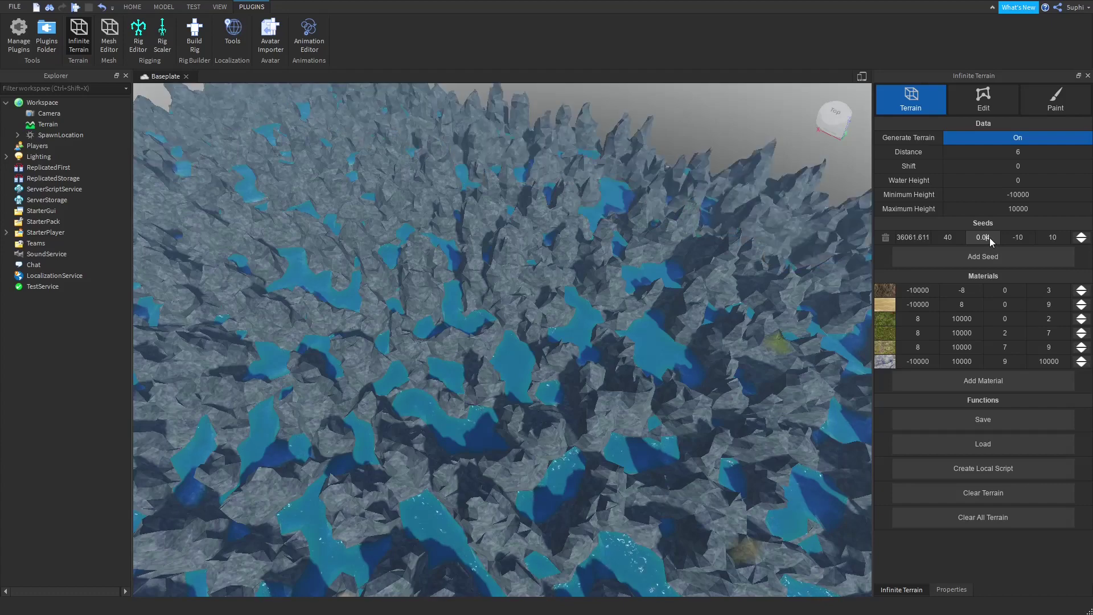
left_click(948, 237)
type("200")
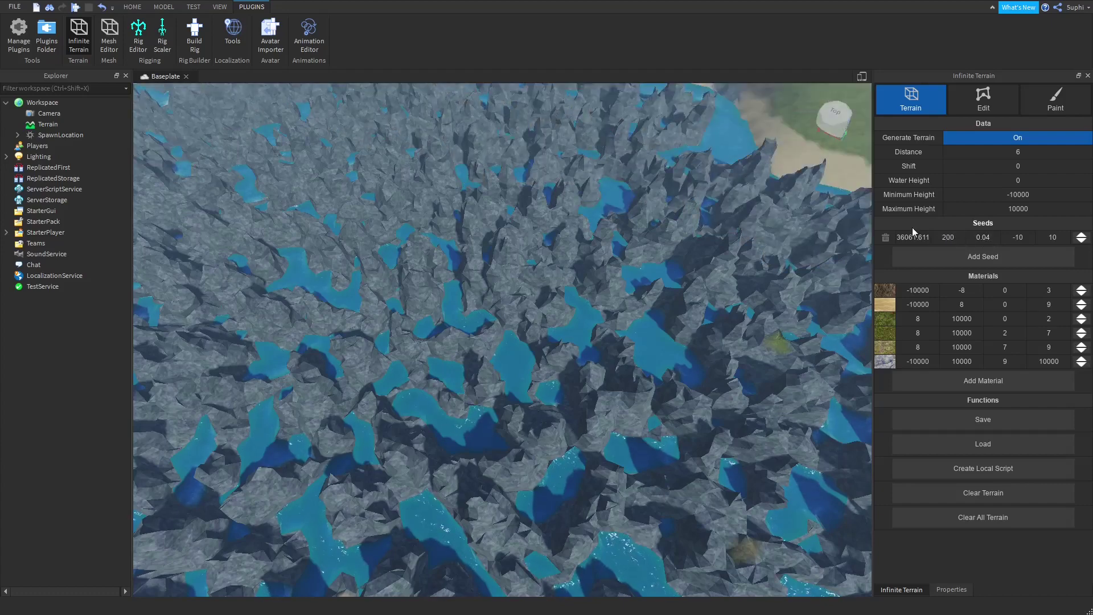
left_click(961, 516)
right_click_drag(520, 427, 520, 428)
Set the seed's maximum value to 0.2, regenerate all terrain and inspect it above and below the water
left_click(1029, 237)
left_click(1038, 236)
right_click_drag(651, 336, 650, 334)
left_click(1053, 237)
type("0.2")
key("Return")
left_click(928, 519)
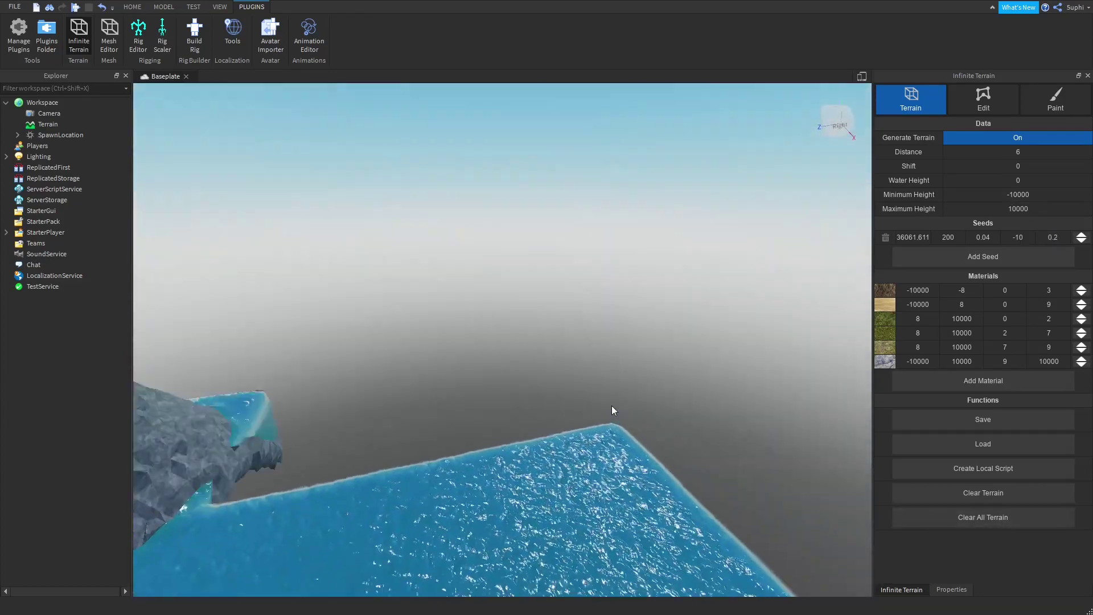
key("w")
right_click_drag(612, 407, 688, 317)
key("w")
key("w")
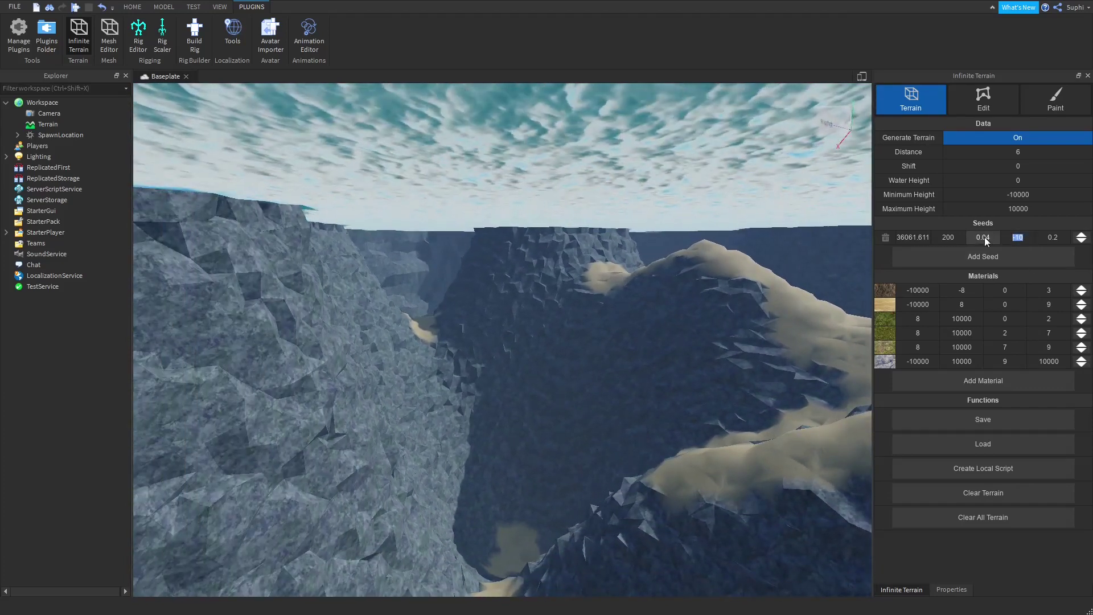
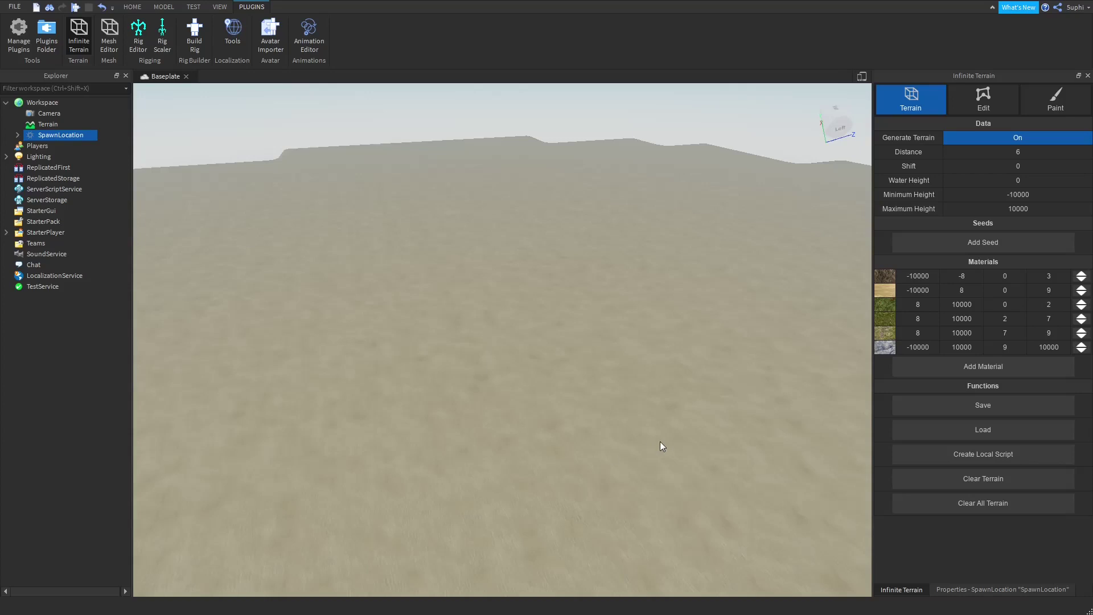
Add a new seed with amplitude 200 and frequency 0.01, and regenerate all terrain
left_click(953, 243)
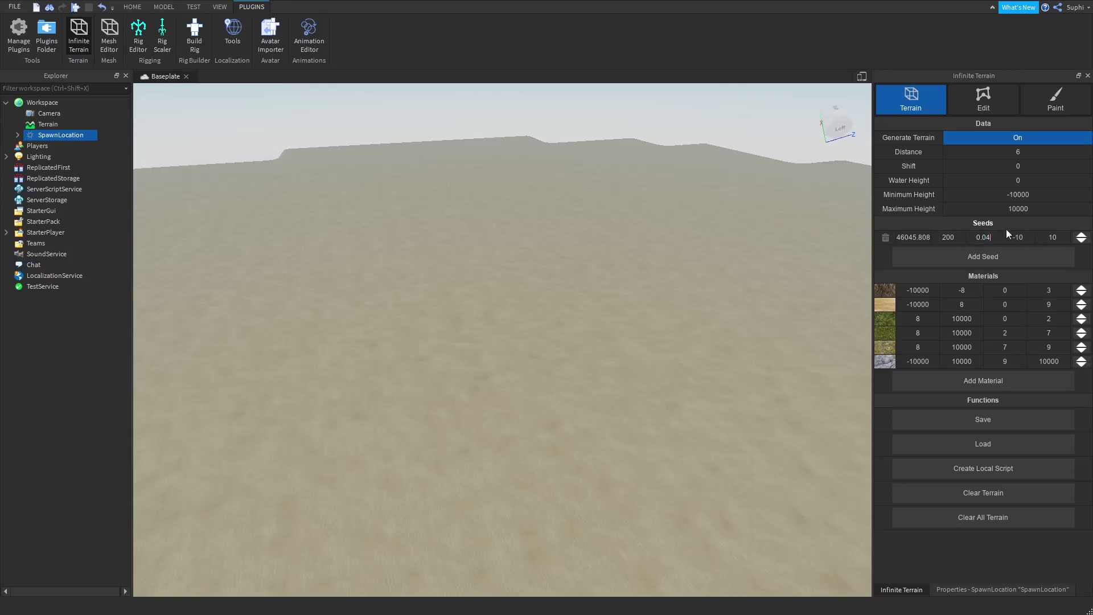
key("BackSpace")
type("1")
left_click(976, 518)
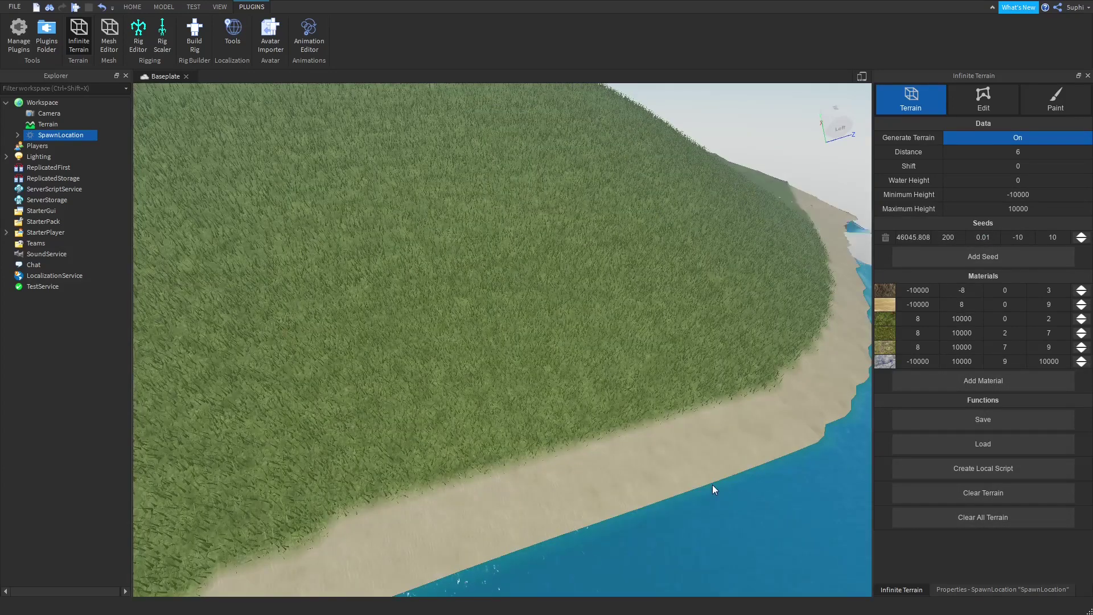
Add a seed with amplitude 40, frequency 0.04 and minimum 0, and another with amplitude 4 and frequency 0.2, regenerating all terrain after each
left_click(959, 256)
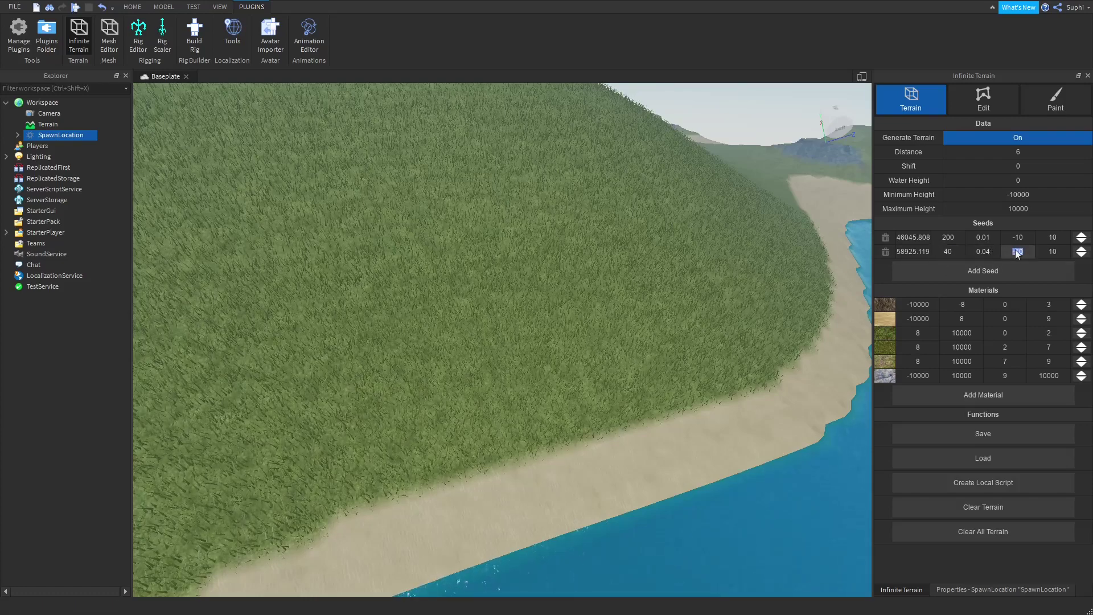
left_click(969, 531)
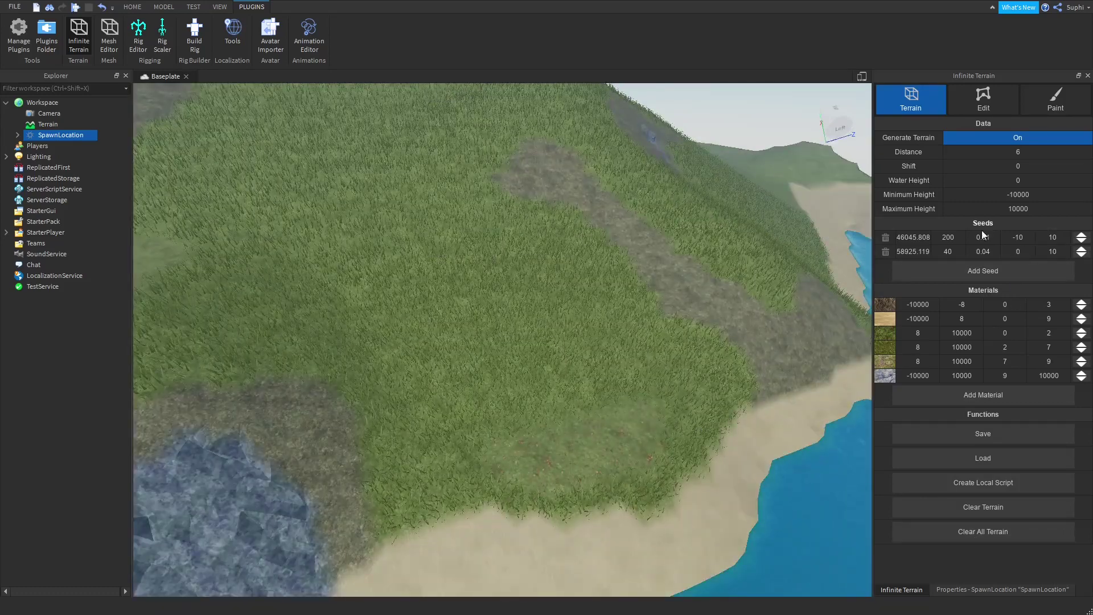
left_click(967, 273)
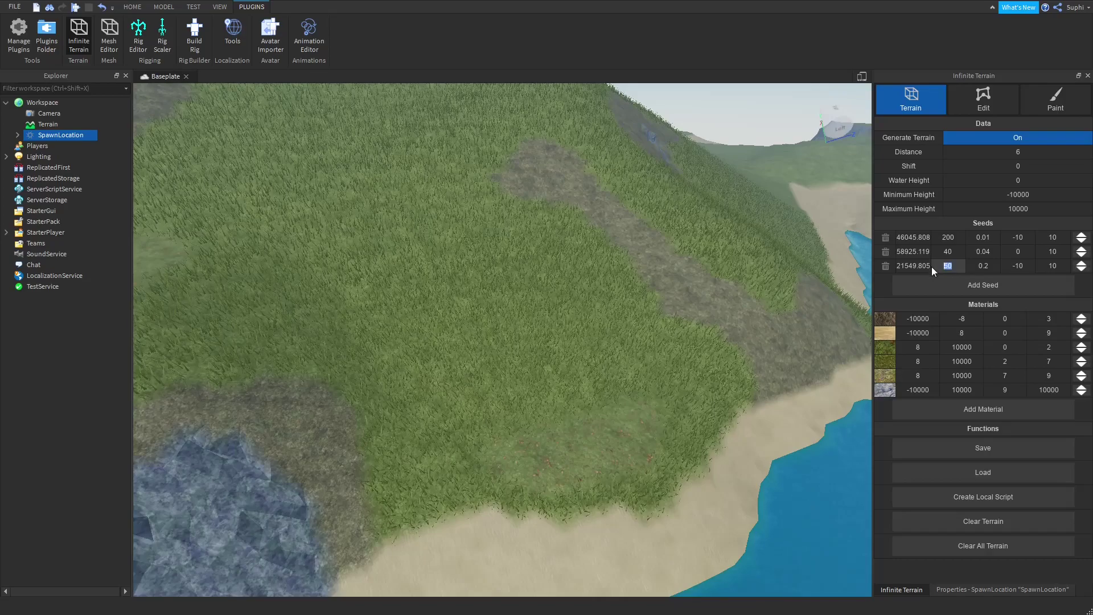
left_click(951, 544)
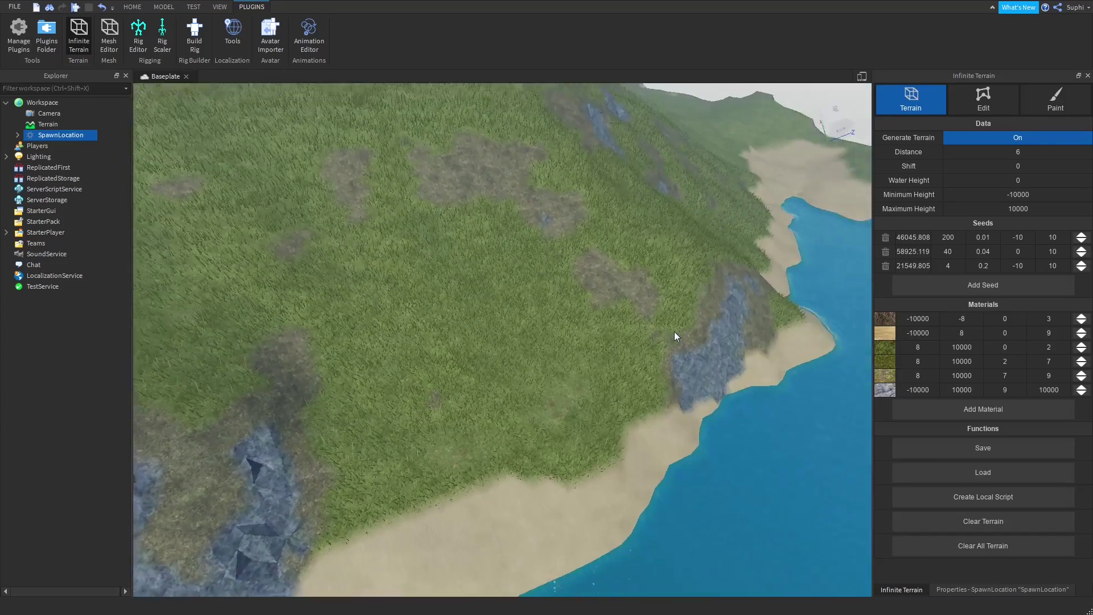
key("s")
right_click_drag(674, 332, 606, 340)
key("a")
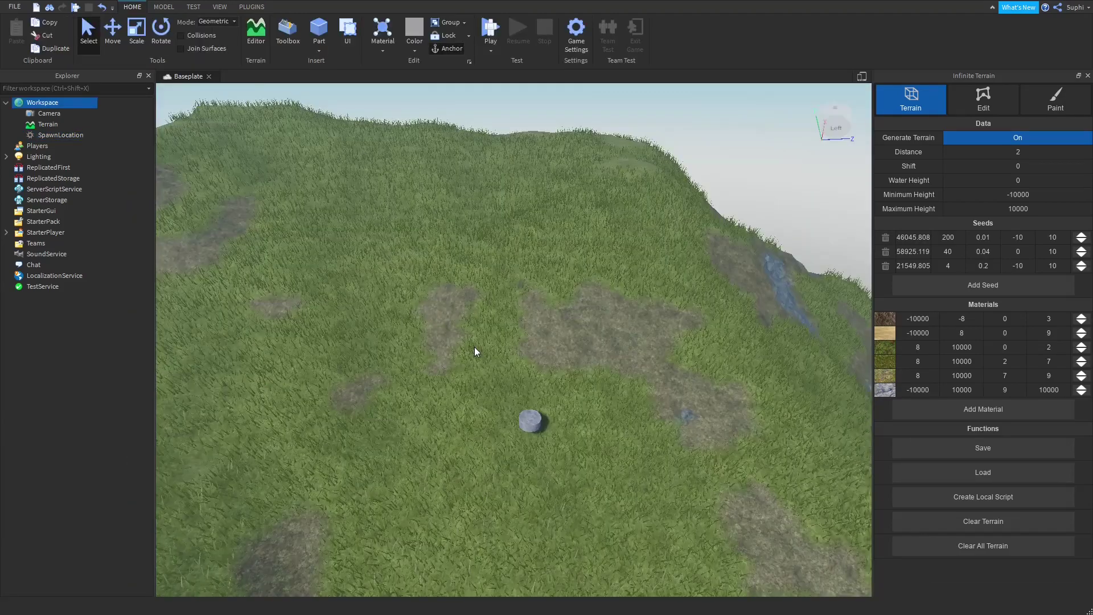
Playtest the place and run the character across the hill to examine where the generated terrain ends
left_click(492, 32)
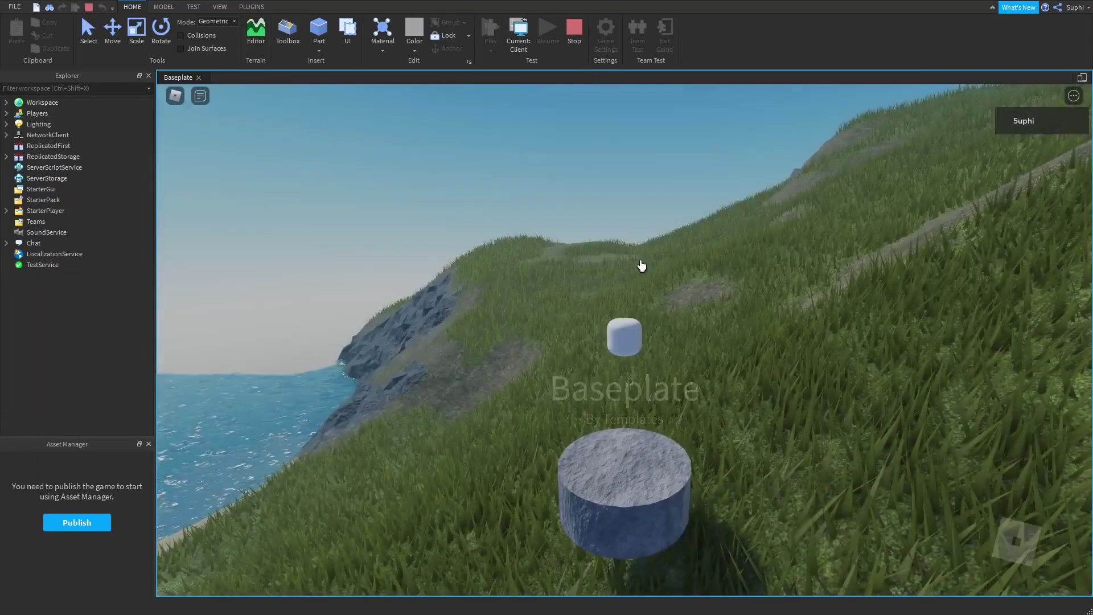
key("w")
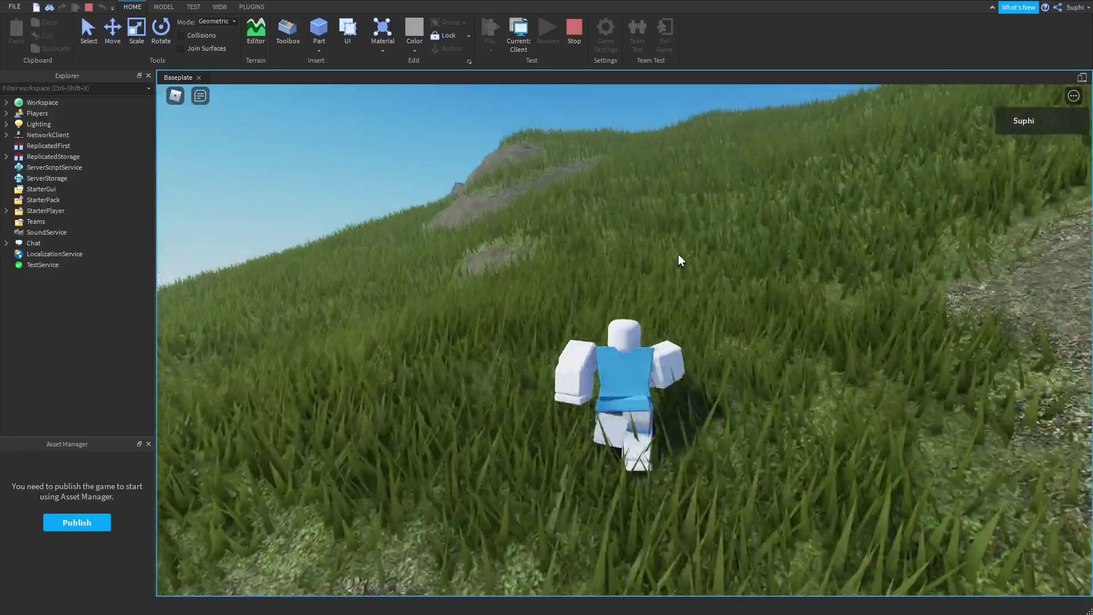
key("w")
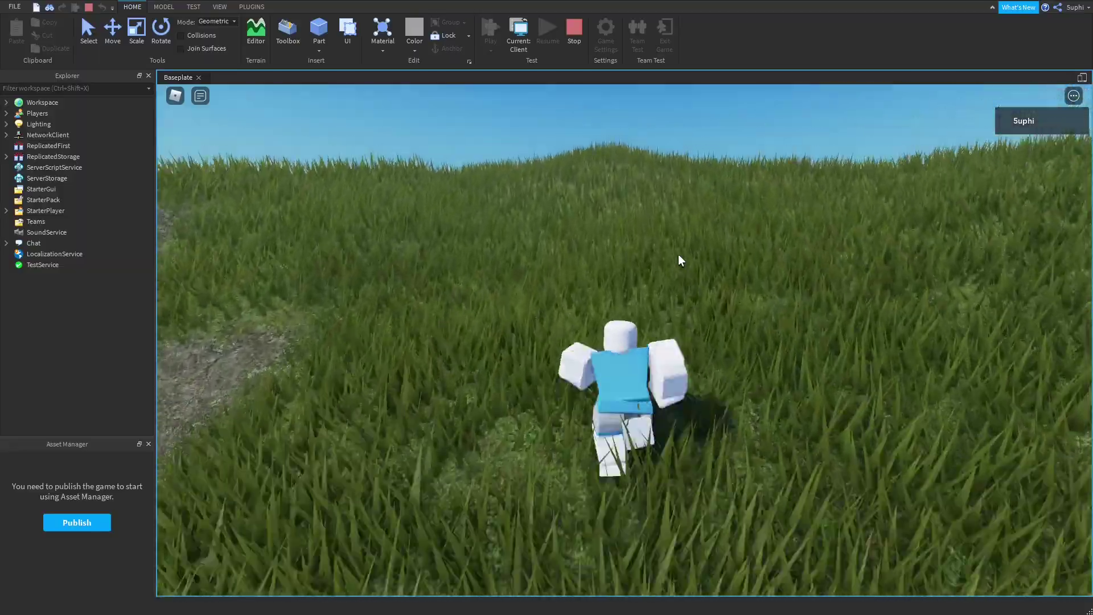
key("w")
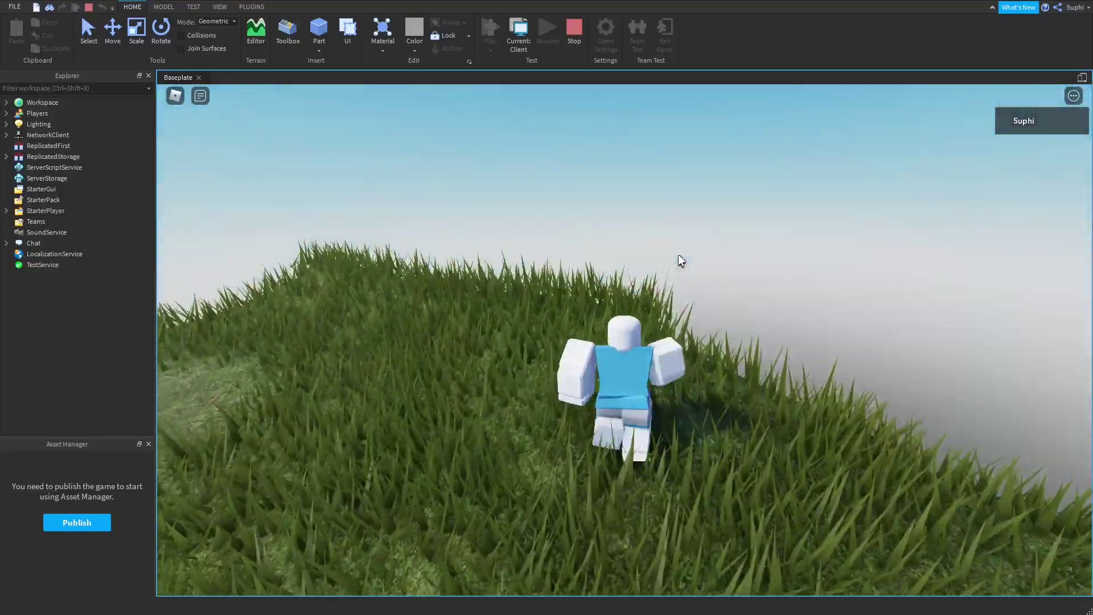
scroll(678, 254, "down", 3)
right_click_drag(678, 254, 678, 254)
scroll(678, 254, "down", 3)
key("d")
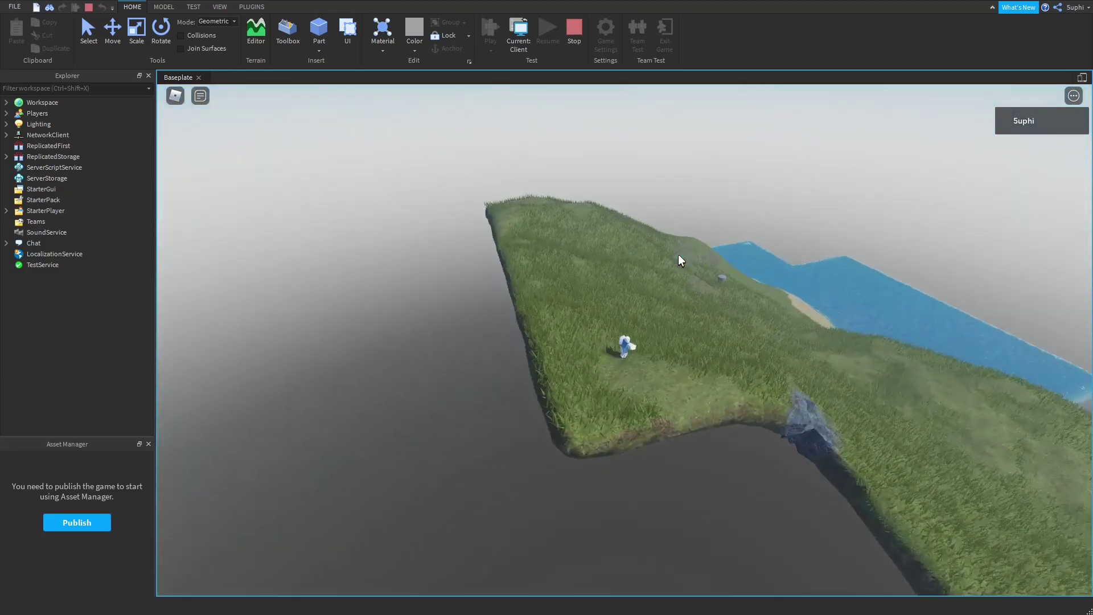
key("w")
key("w")
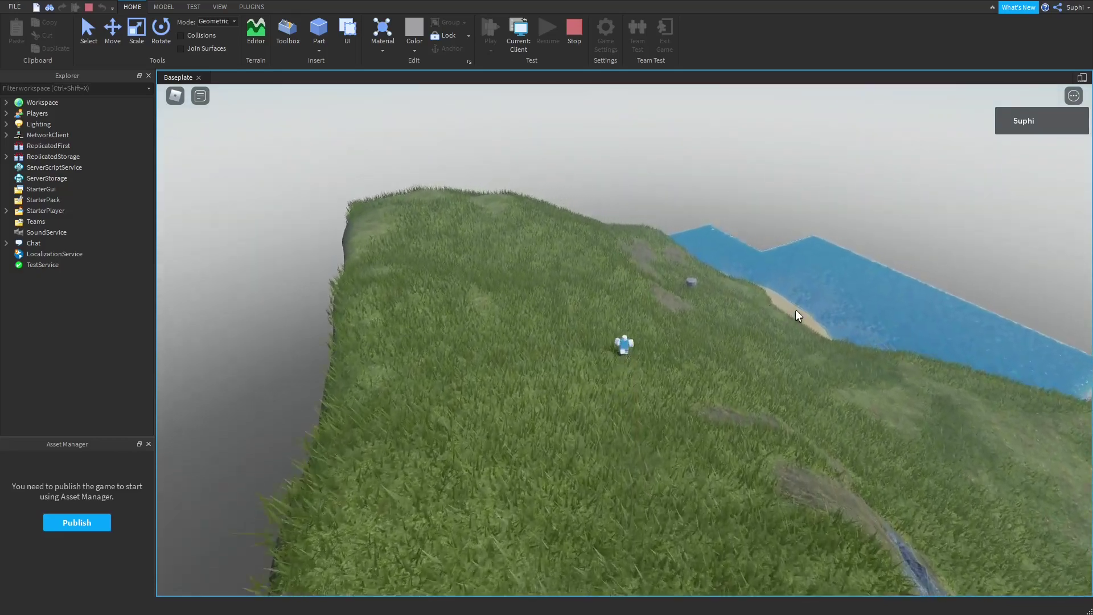
right_click_drag(808, 314, 808, 315)
Inspect the terrain from the server view, return to the client view and stop the playtest
left_click(518, 34)
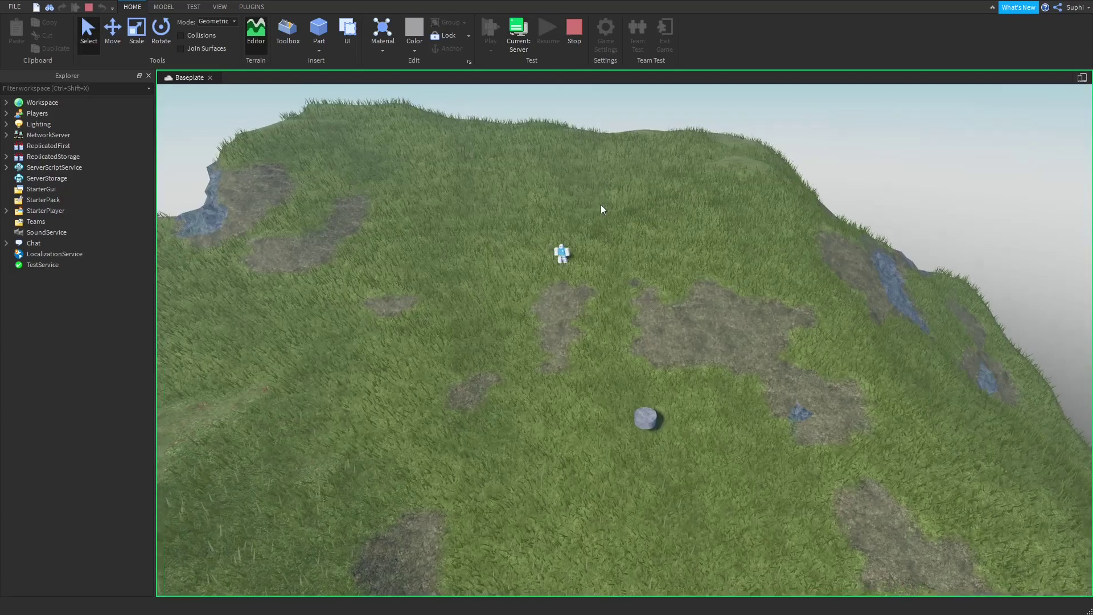
right_click_drag(600, 208, 619, 245)
key("s")
key("d")
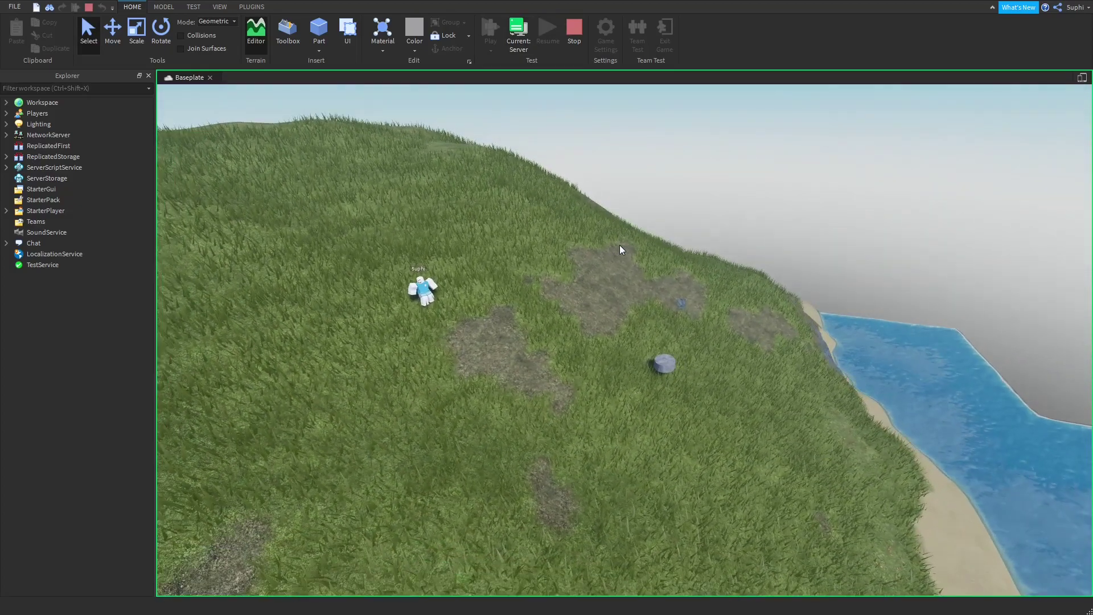
left_click(519, 31)
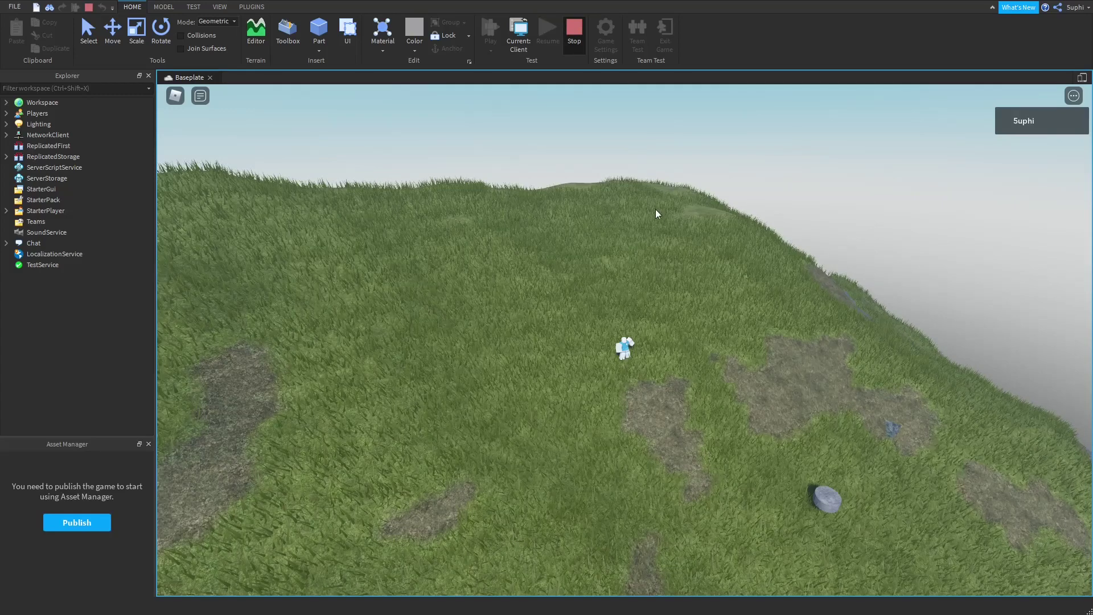
key("shift+F5")
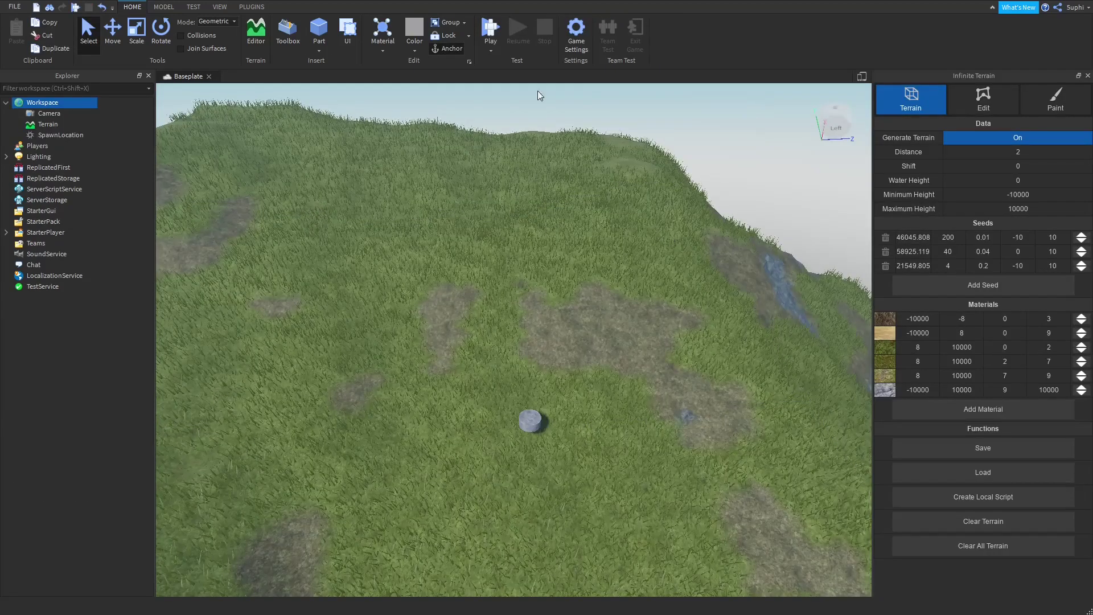
Create the plugin's local script for terrain generation, view its code and close it
left_click(983, 498)
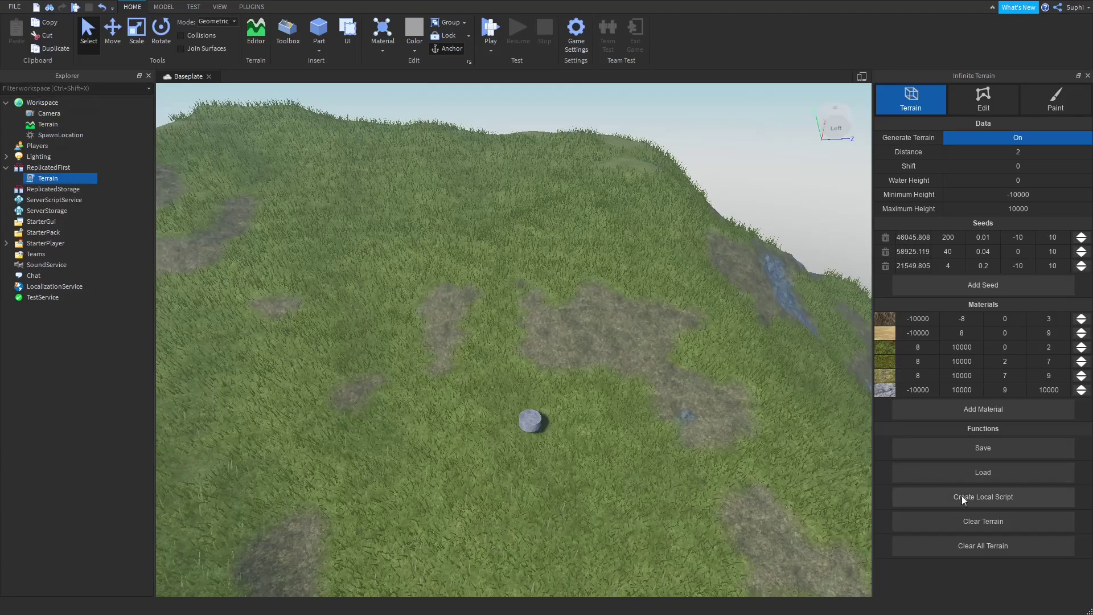
double_click(57, 177)
left_click_drag(865, 155, 889, 131)
left_click(265, 76)
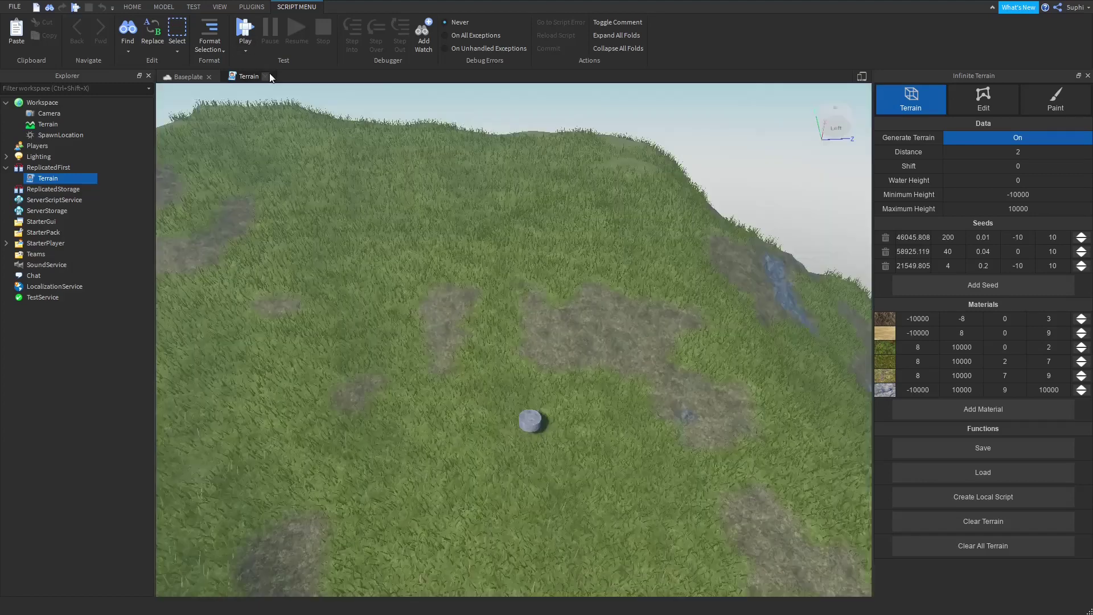
Save the terrain settings under the Terrain script and review the seeds and materials in the TerrainData module
left_click(984, 446)
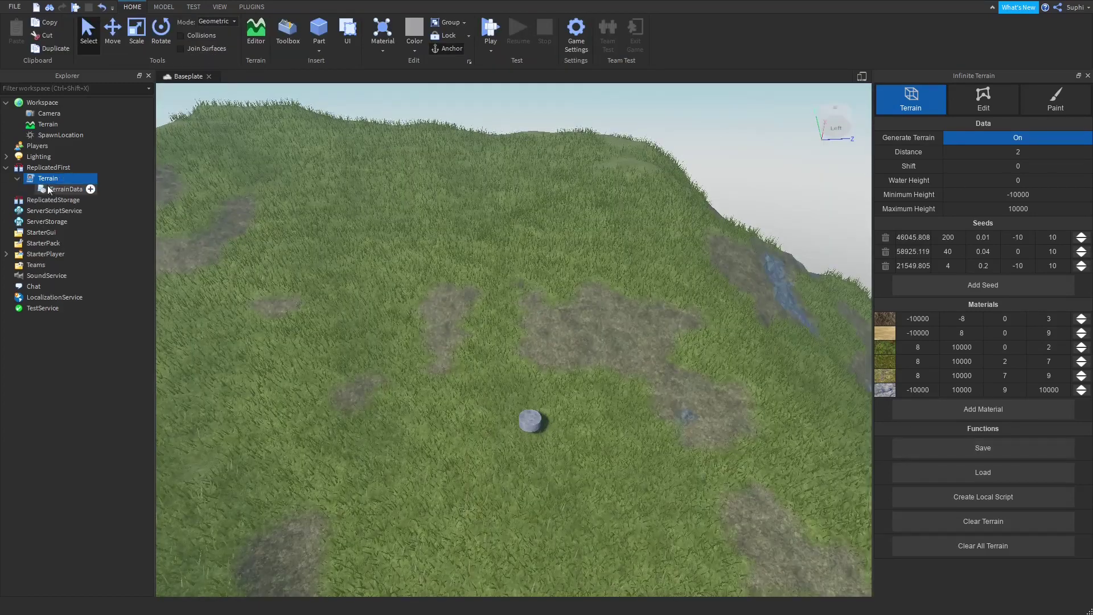
double_click(57, 189)
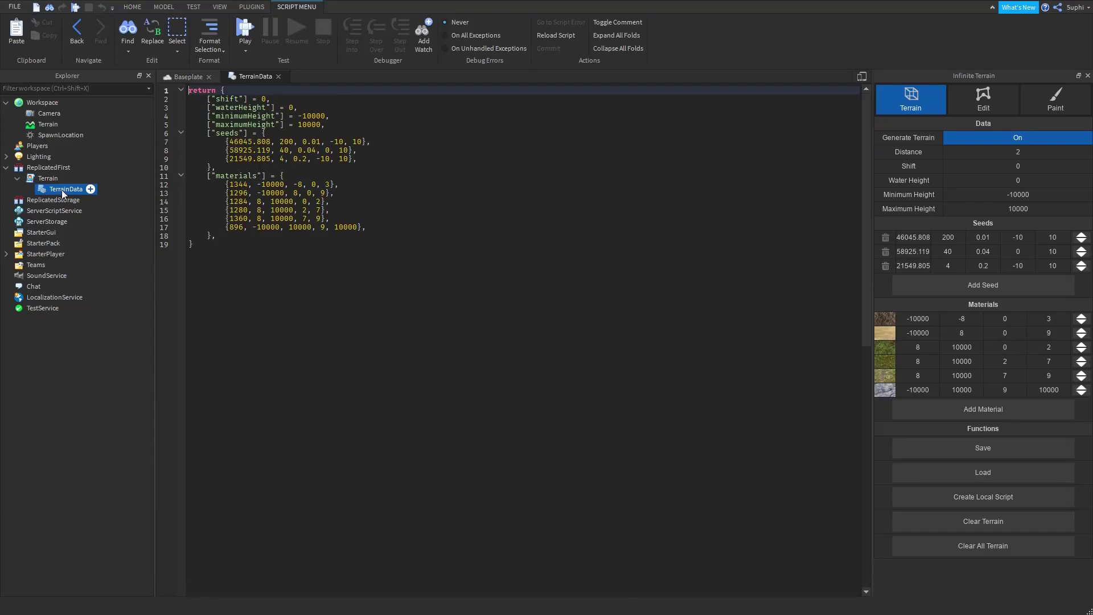
left_click(278, 76)
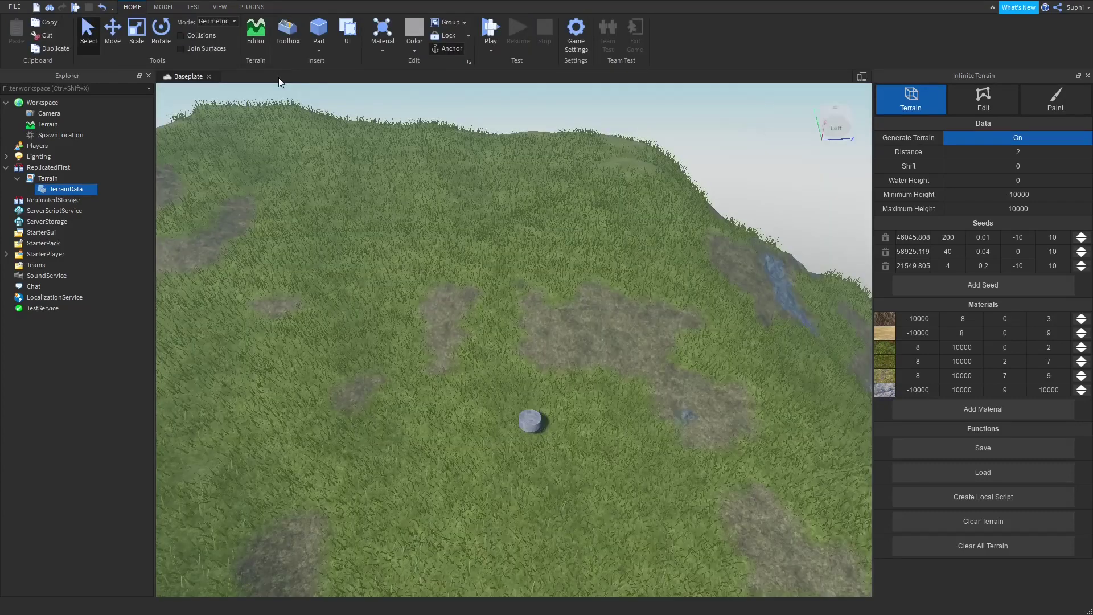
Turn off terrain generation in the plugin and clear all existing terrain
left_click(1010, 137)
left_click(971, 546)
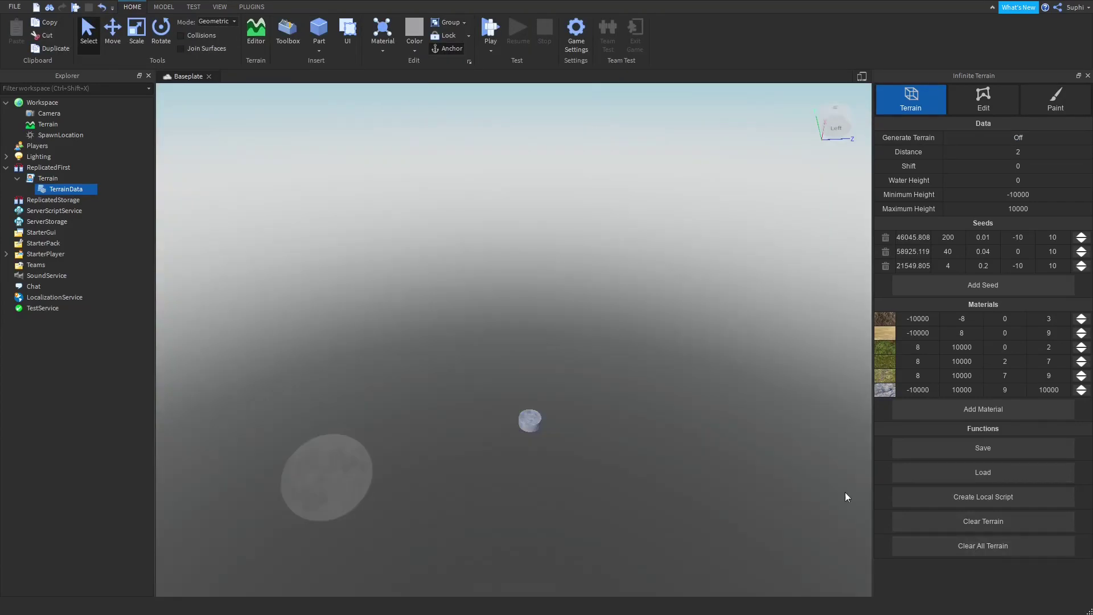
Playtest the place and move the character around the spawn point to examine the terrain generated by the script
left_click(488, 24)
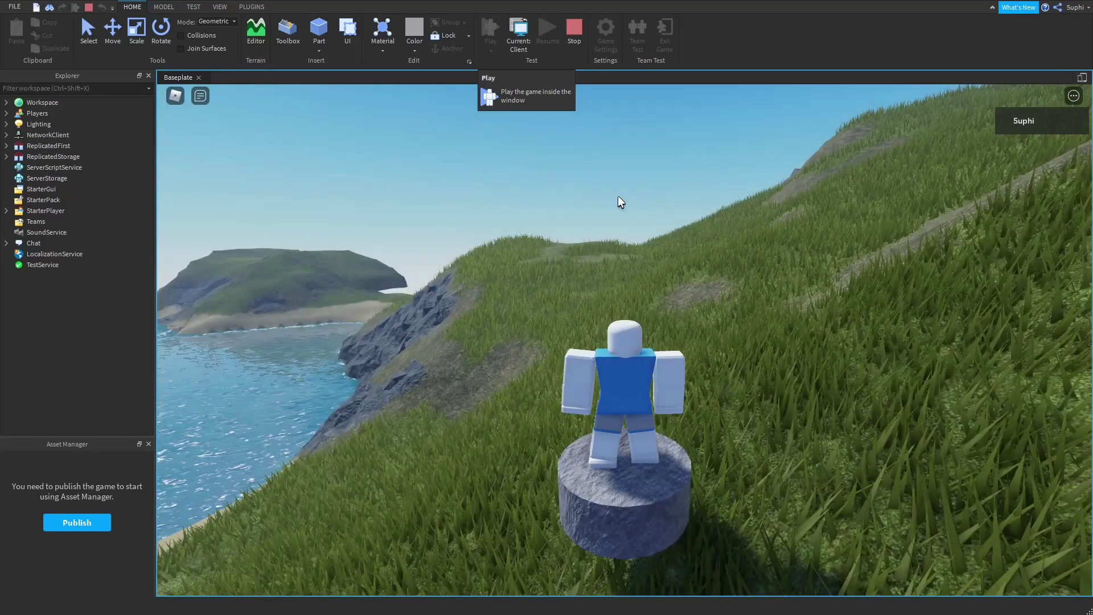
right_click_drag(653, 243, 652, 243)
key("w")
scroll(652, 243, "down", 5)
key("s")
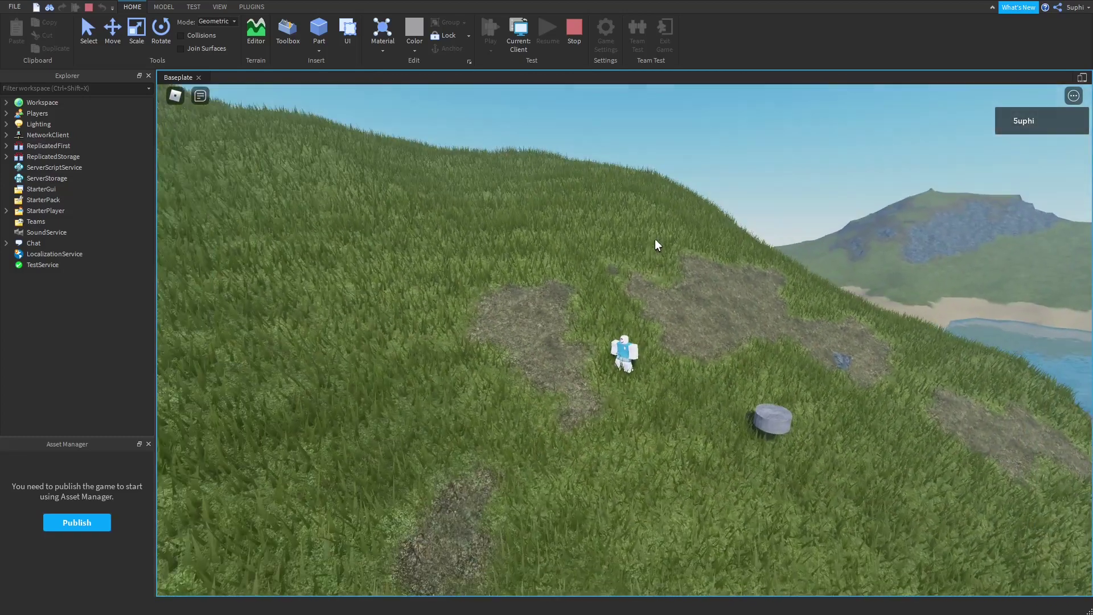
Switch to the server view and check the area around the character and the Workspace contents for terrain
left_click(518, 34)
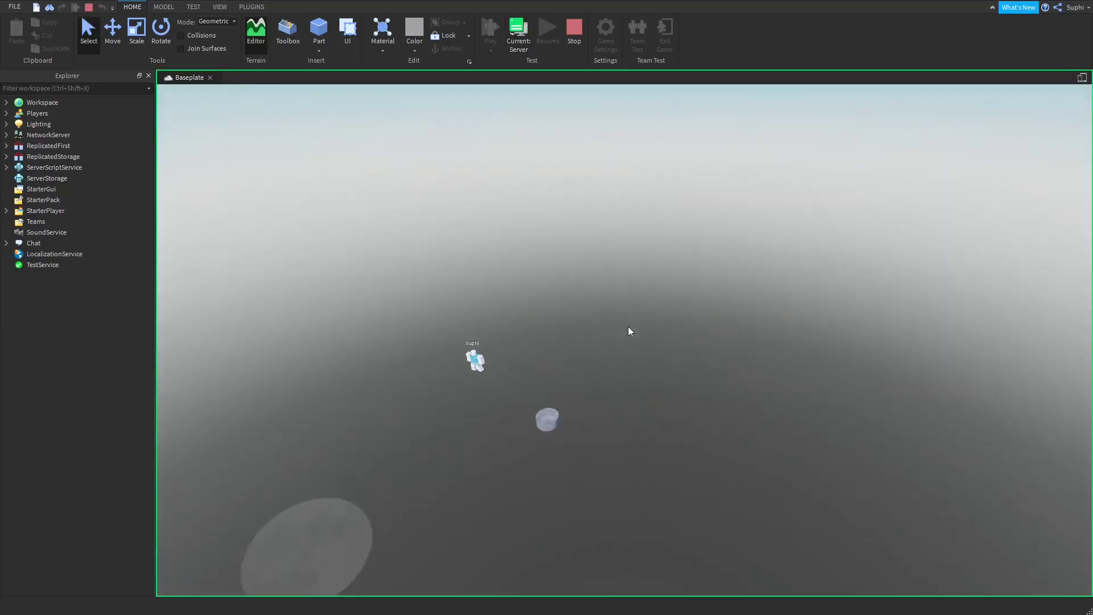
key("w")
right_click_drag(629, 327, 629, 327)
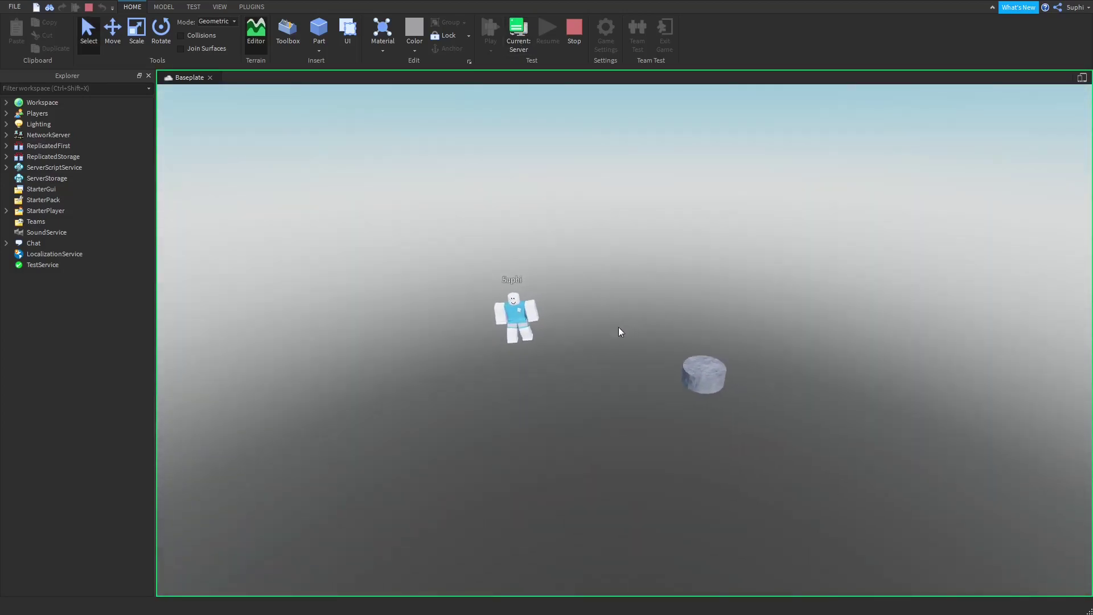
left_click_drag(381, 179, 788, 431)
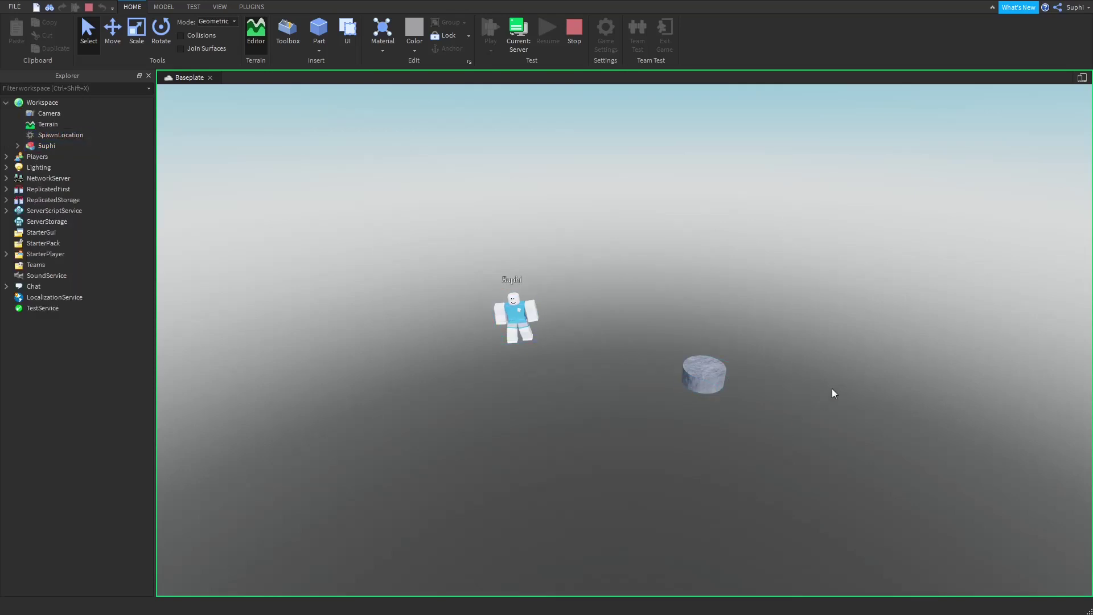
Return to the client view and run the character across the hills to examine terrain generation along the way
left_click(518, 33)
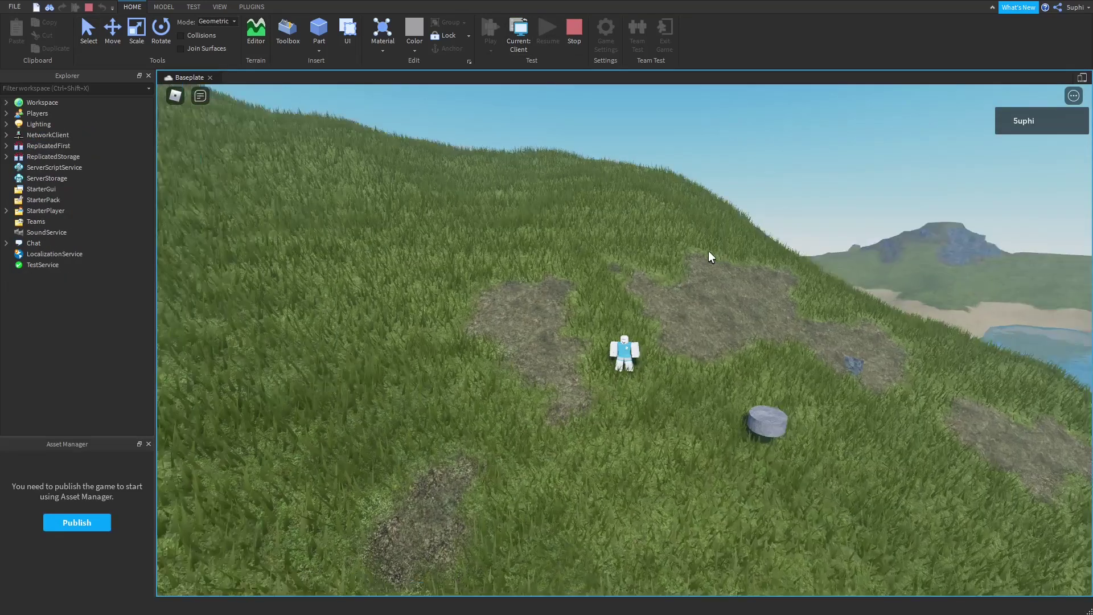
key("w")
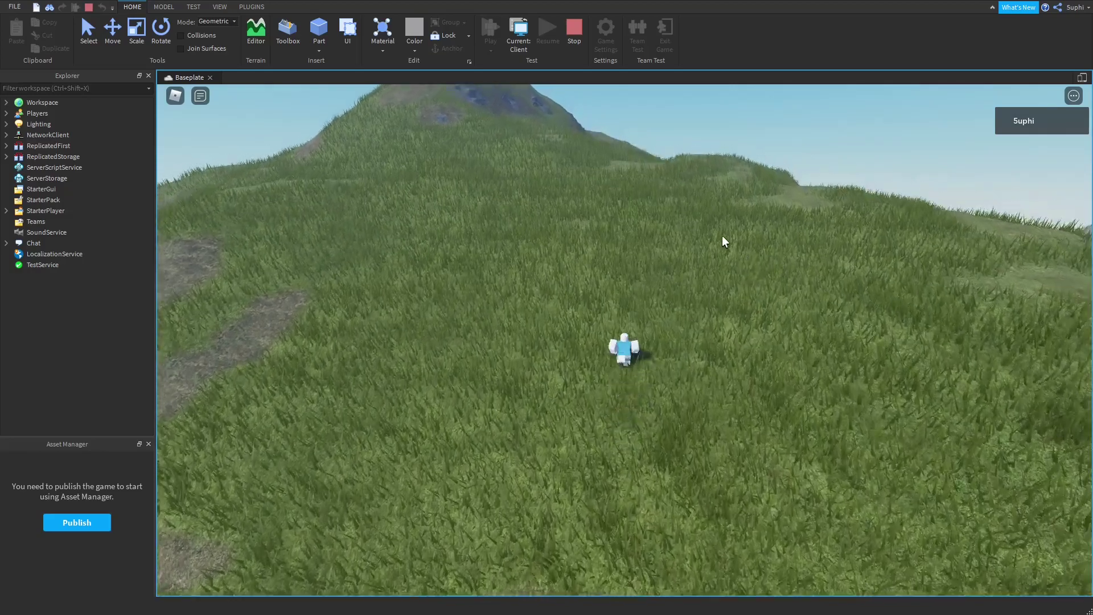
key("w")
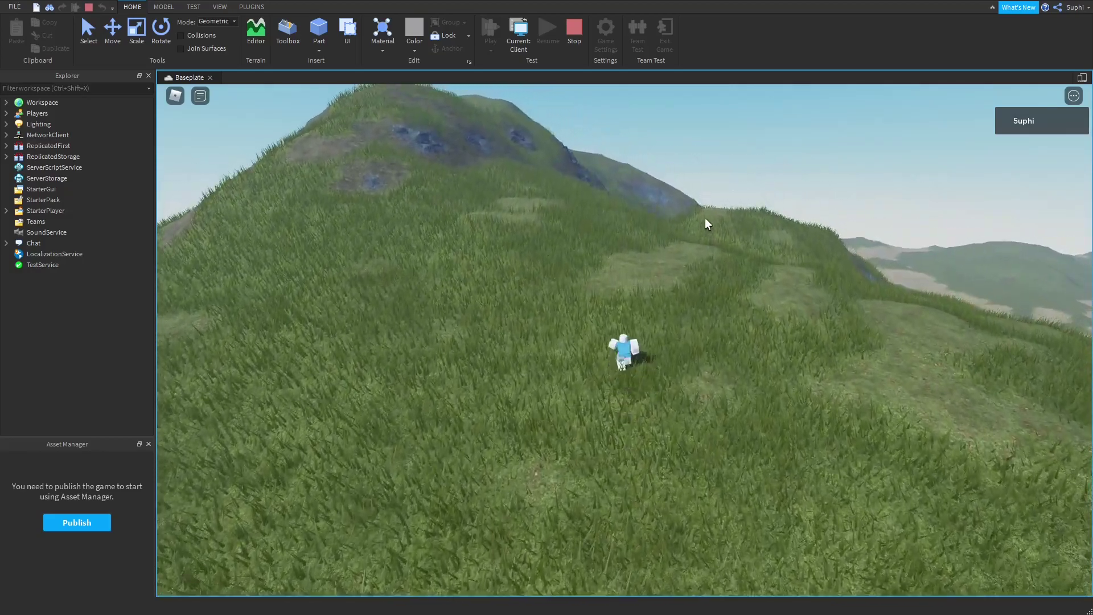
key("w")
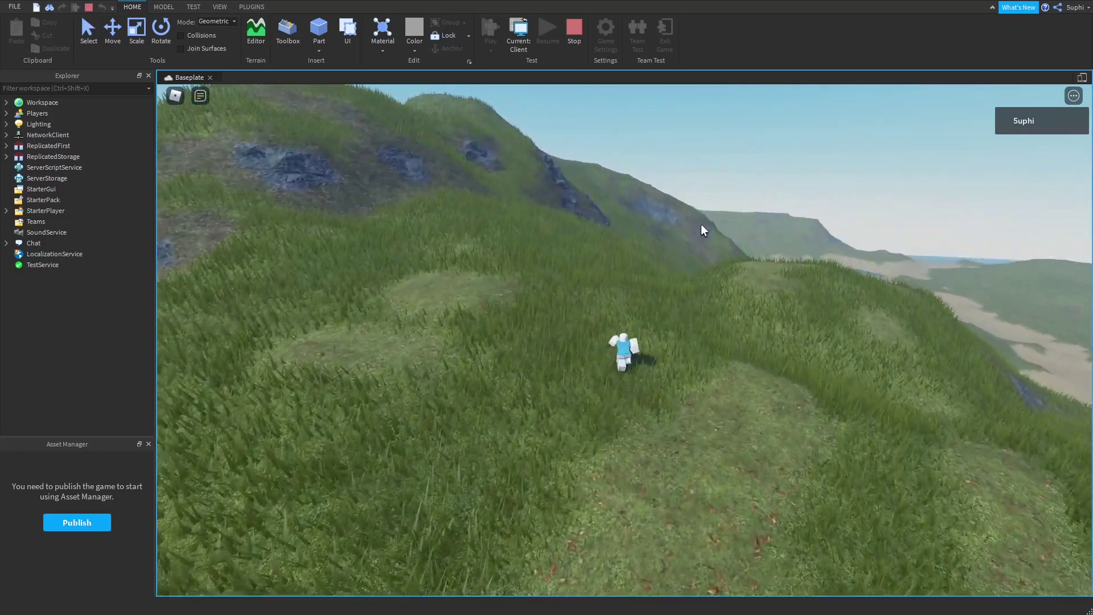
key("w")
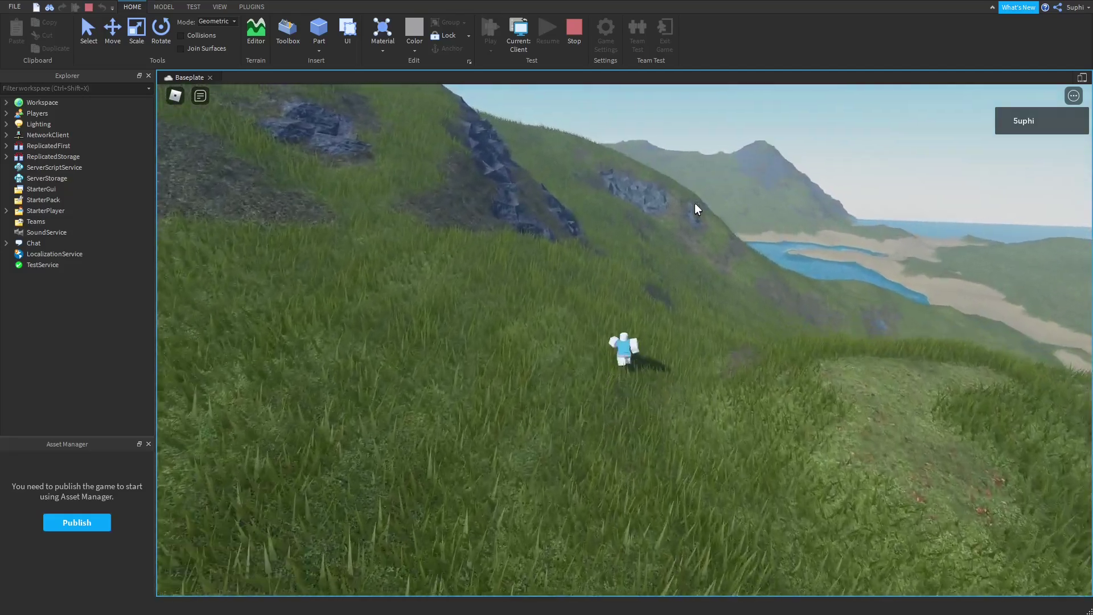
key("w")
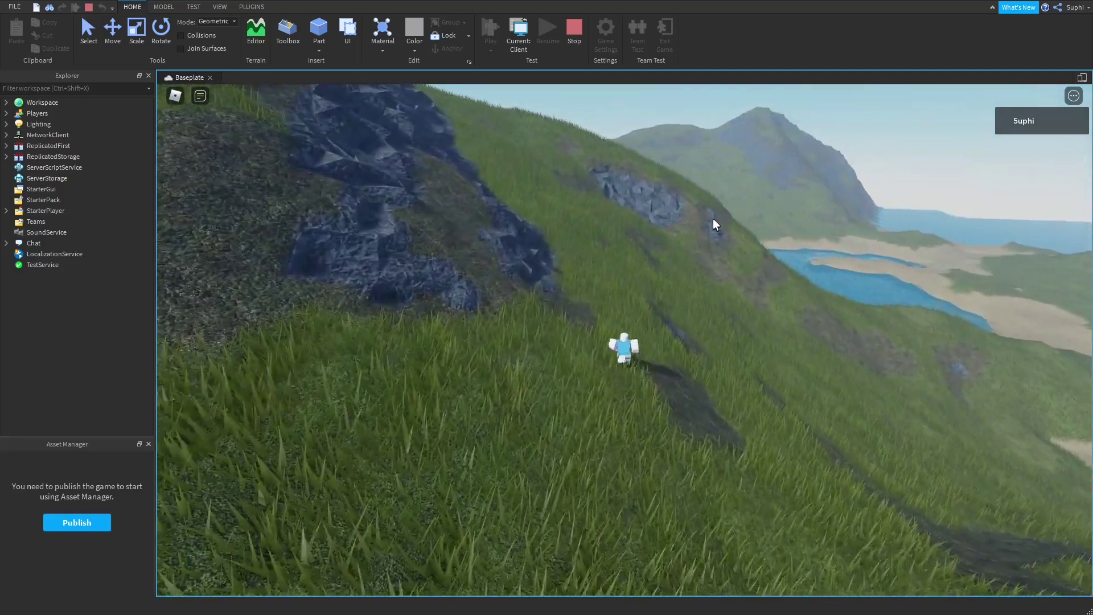
key("w")
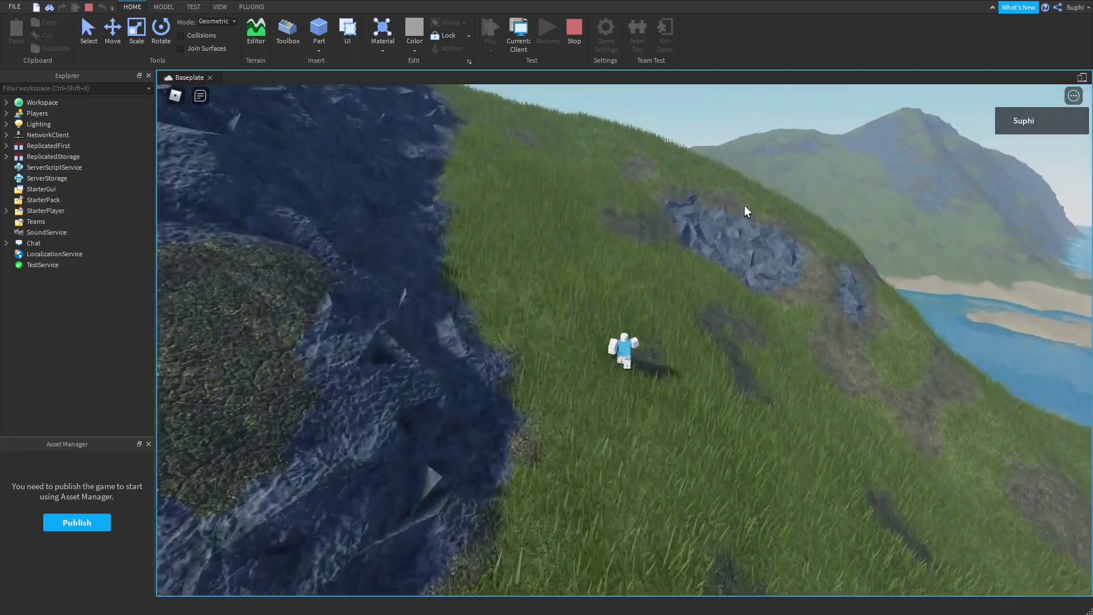
key("w")
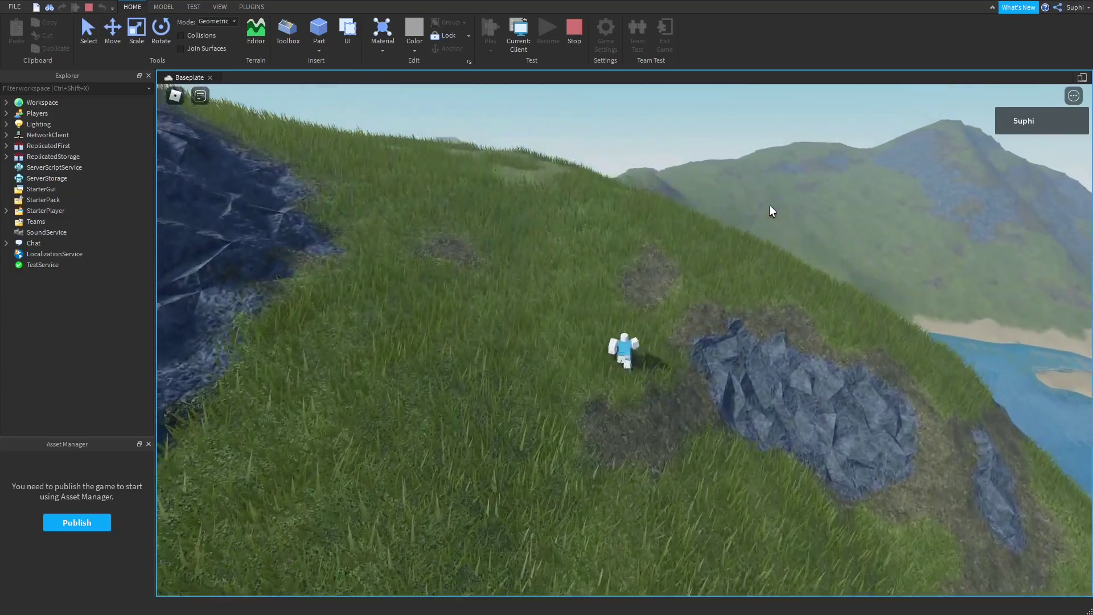
key("w")
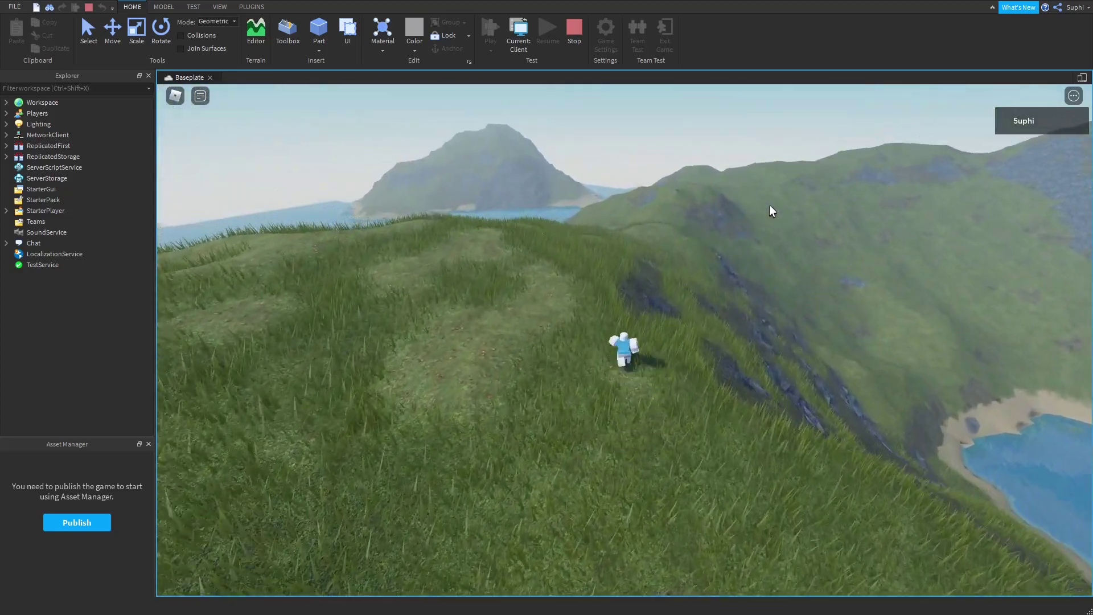
Run the character along the grassy ridge toward the sandy strip between the two lakes to examine the generated terrain
key("w")
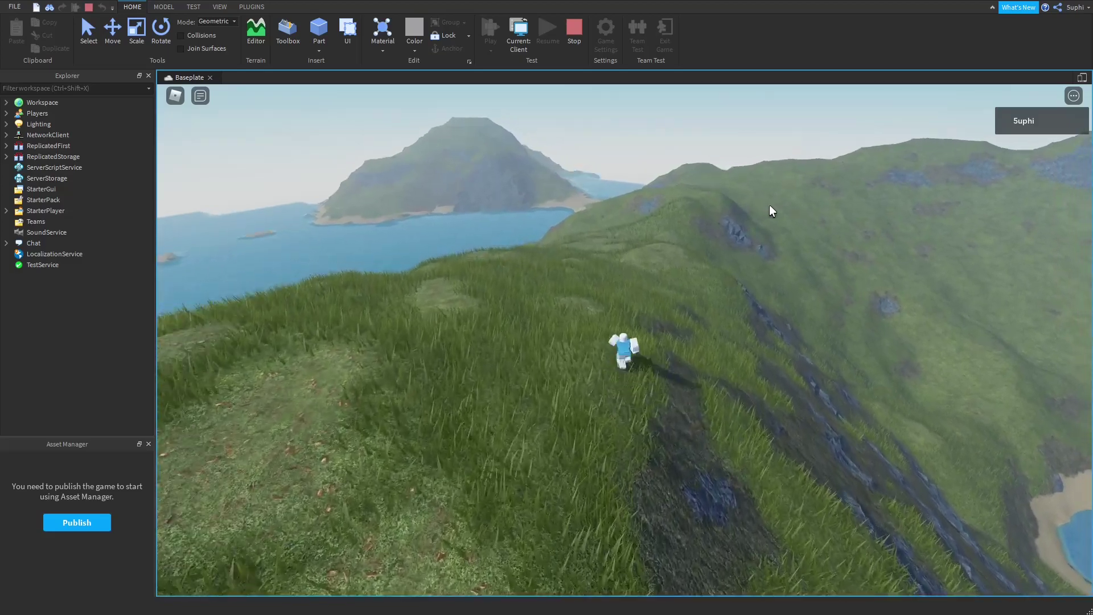
key("w")
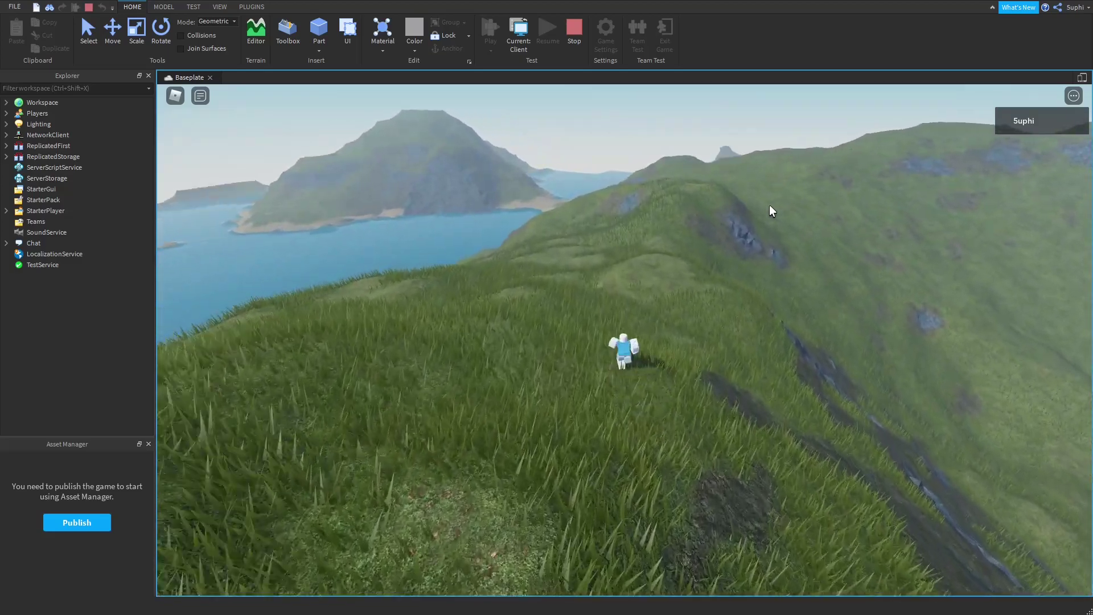
key("w")
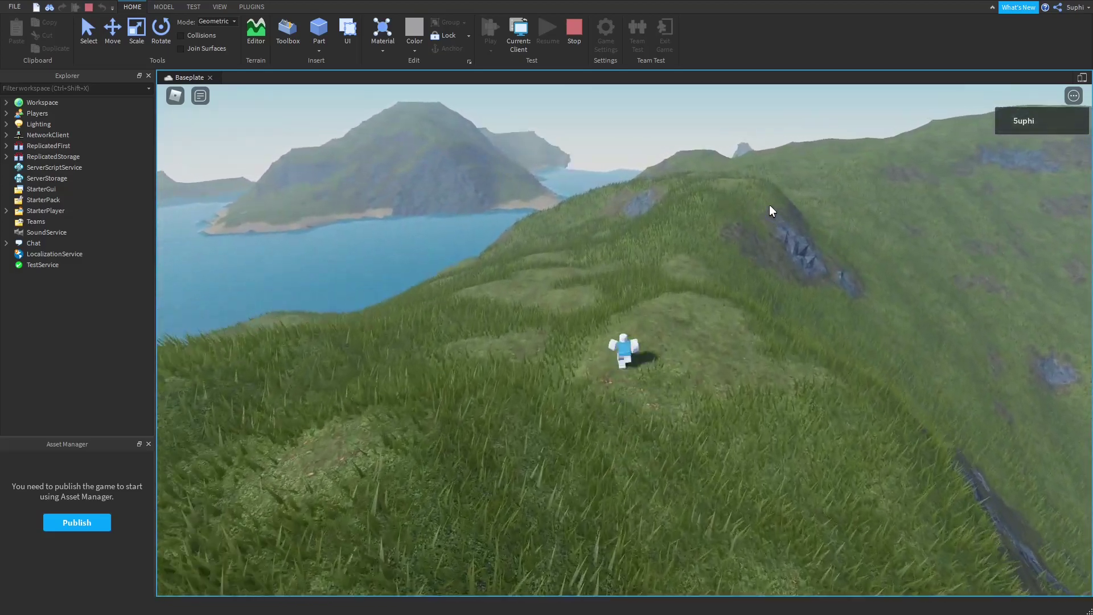
key("w")
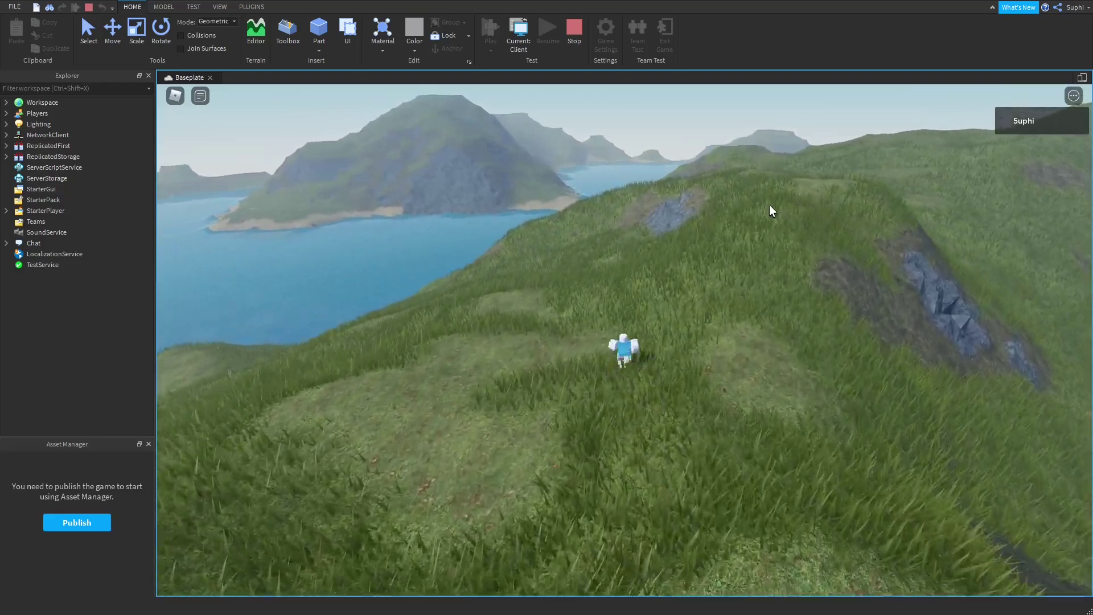
key("w")
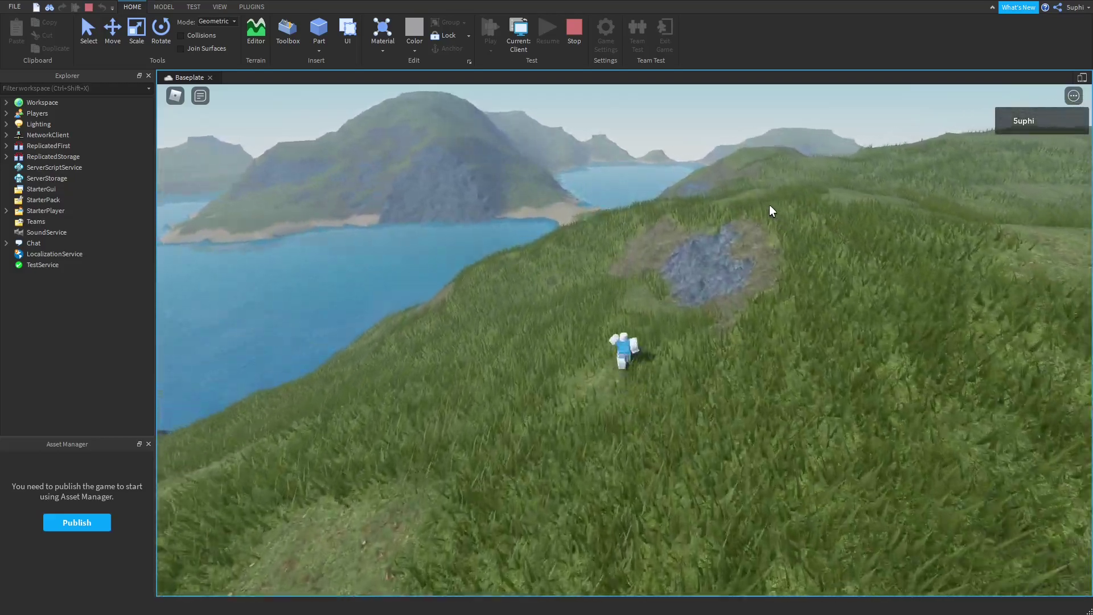
key("w")
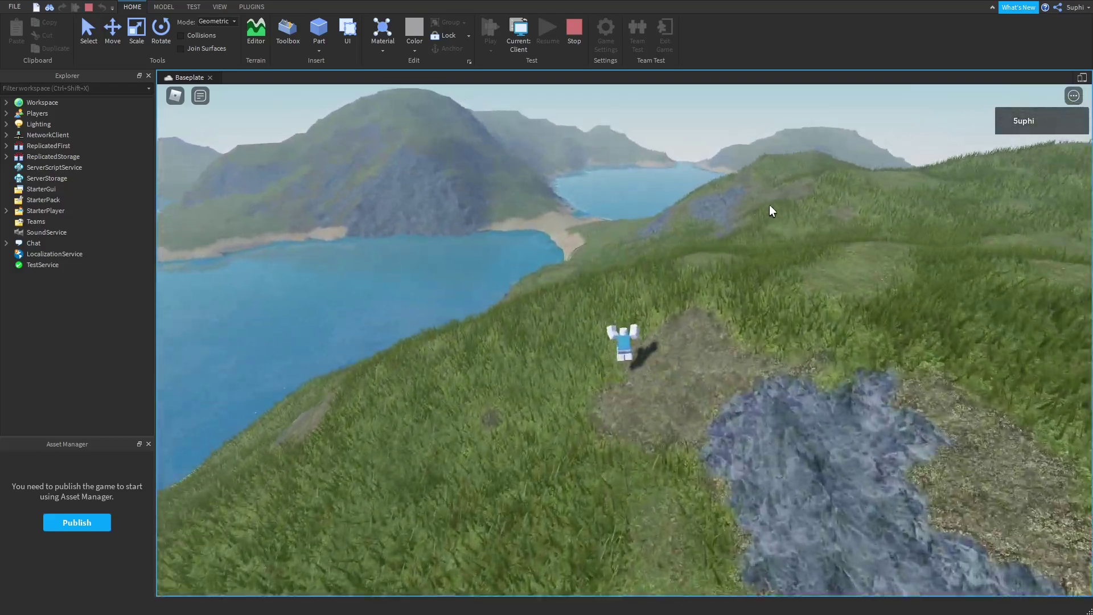
key("w")
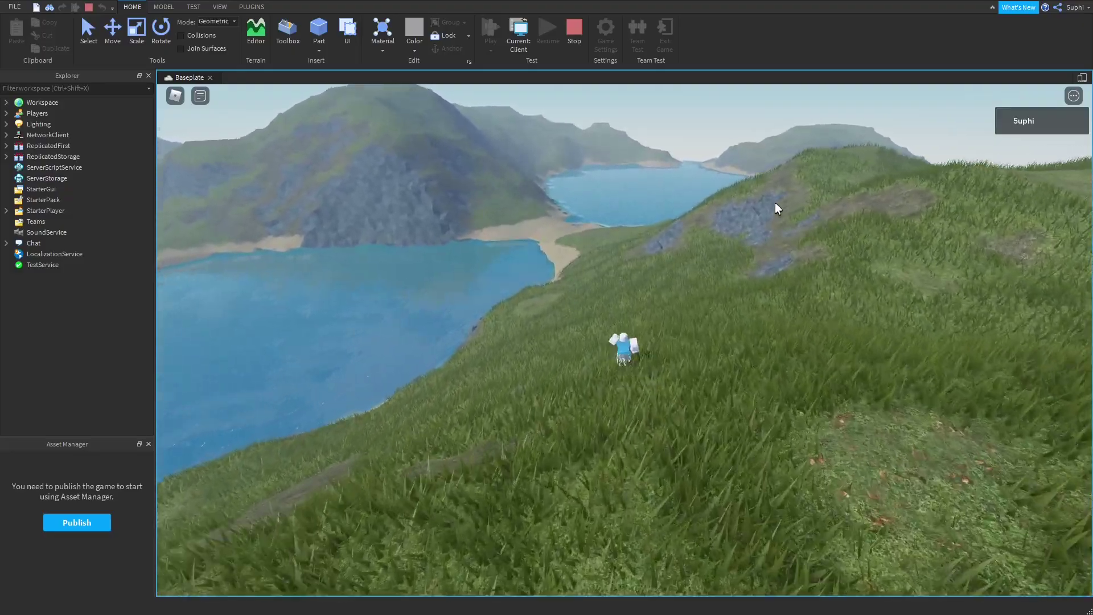
key("w")
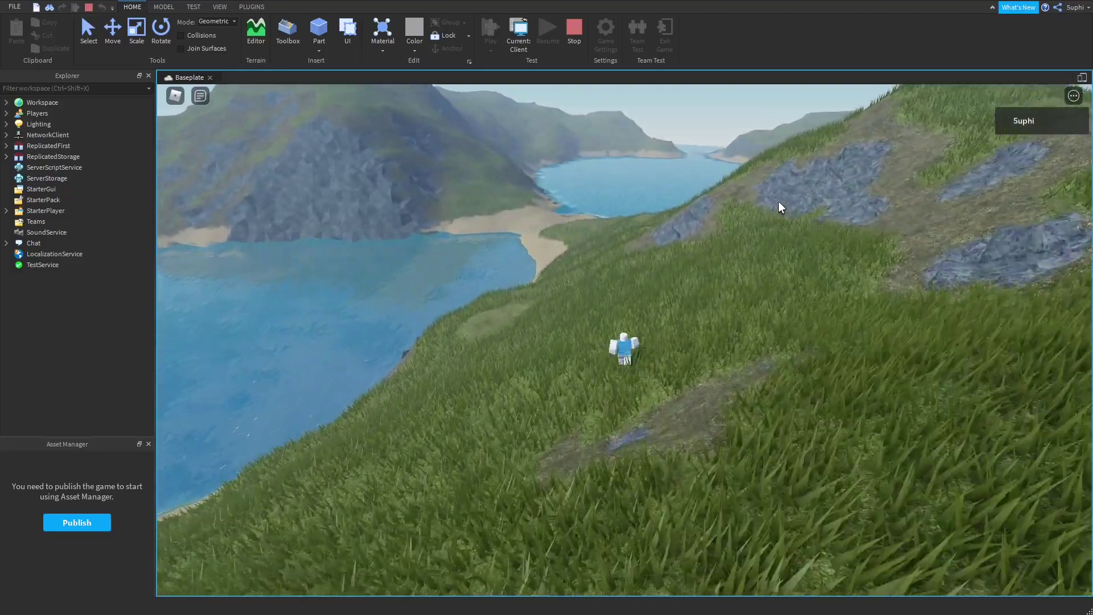
key("w")
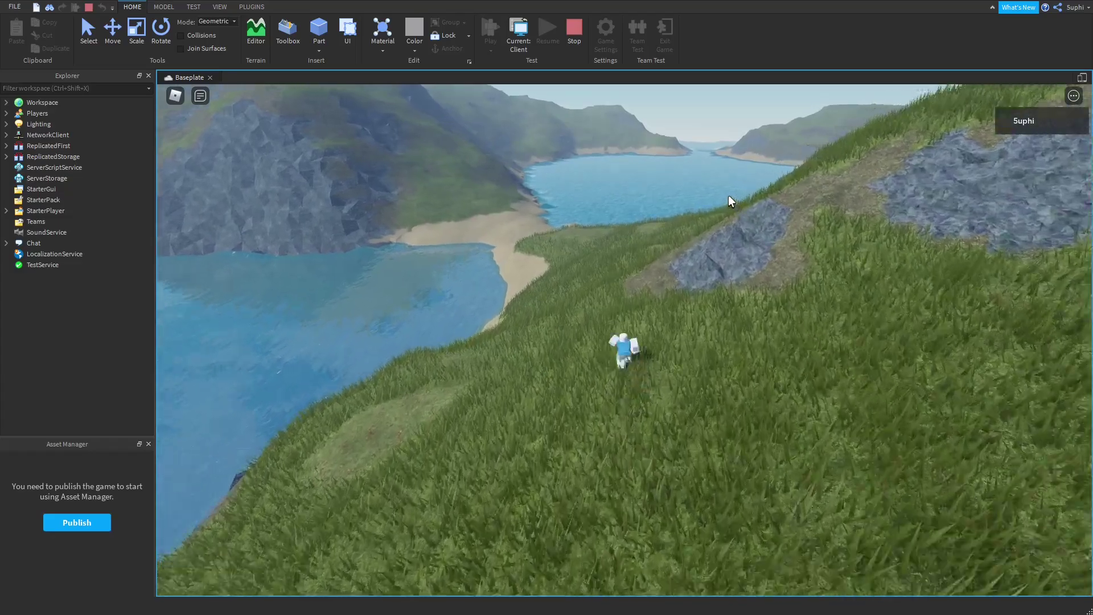
key("w")
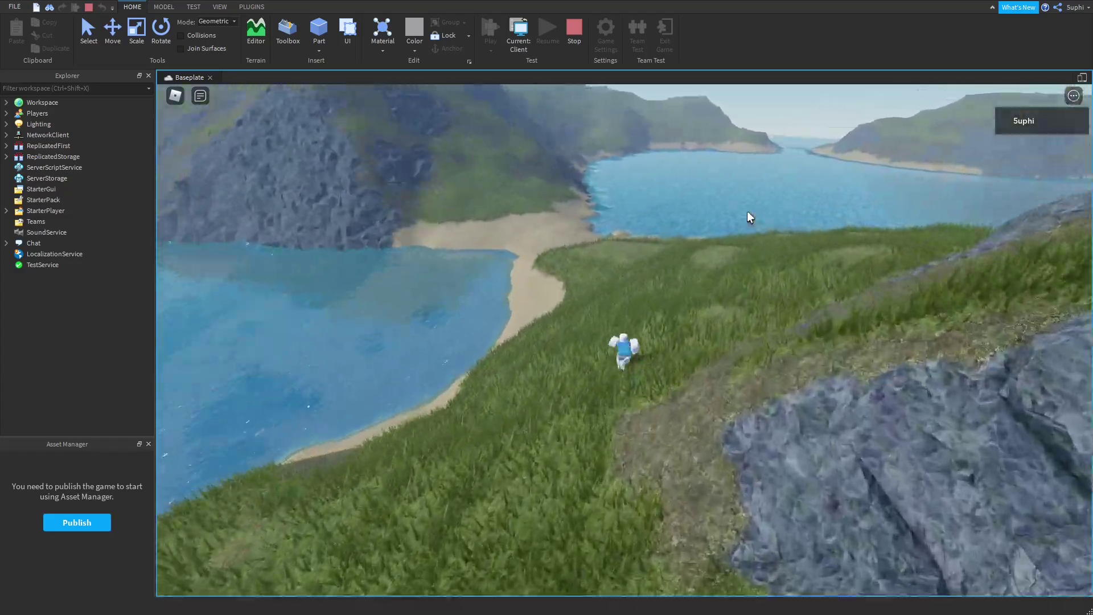
key("w")
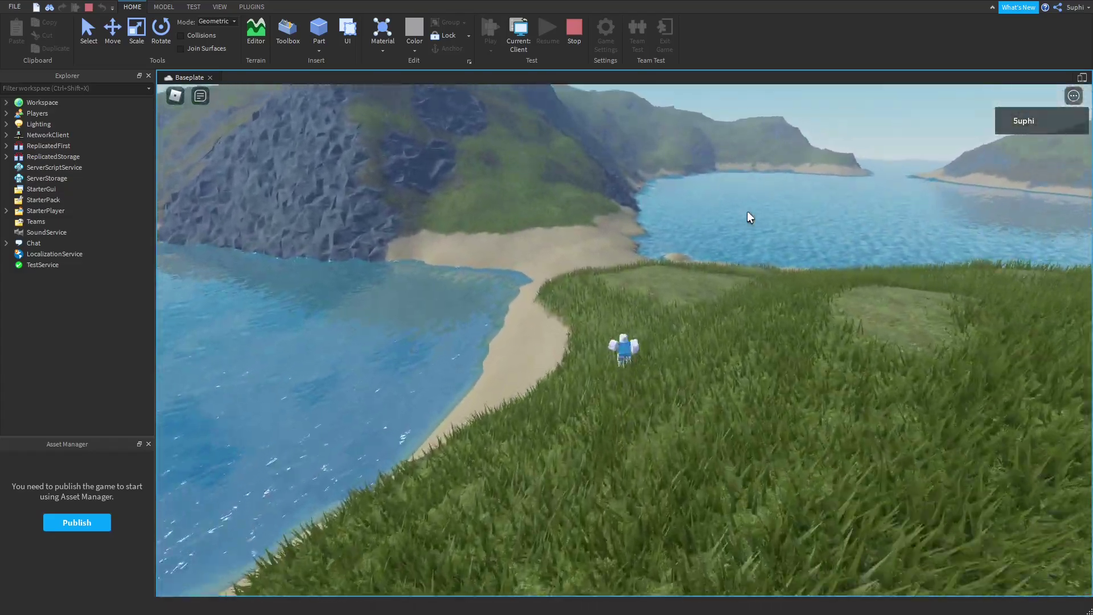
Run the character across the sandy strip and up the rocky hill, and look around at the surrounding islands
key("w")
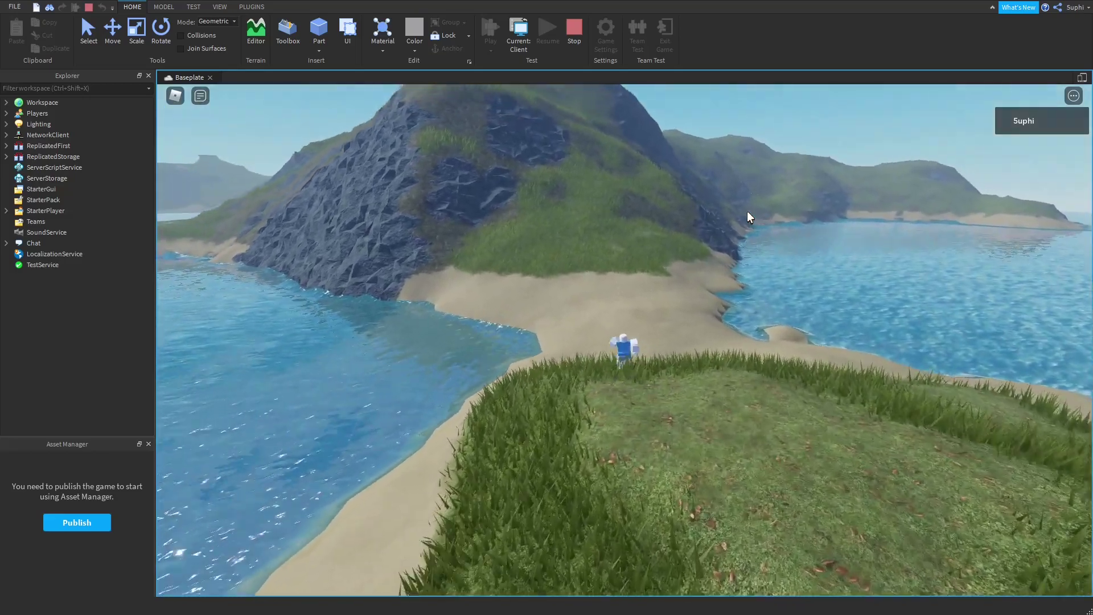
key("w")
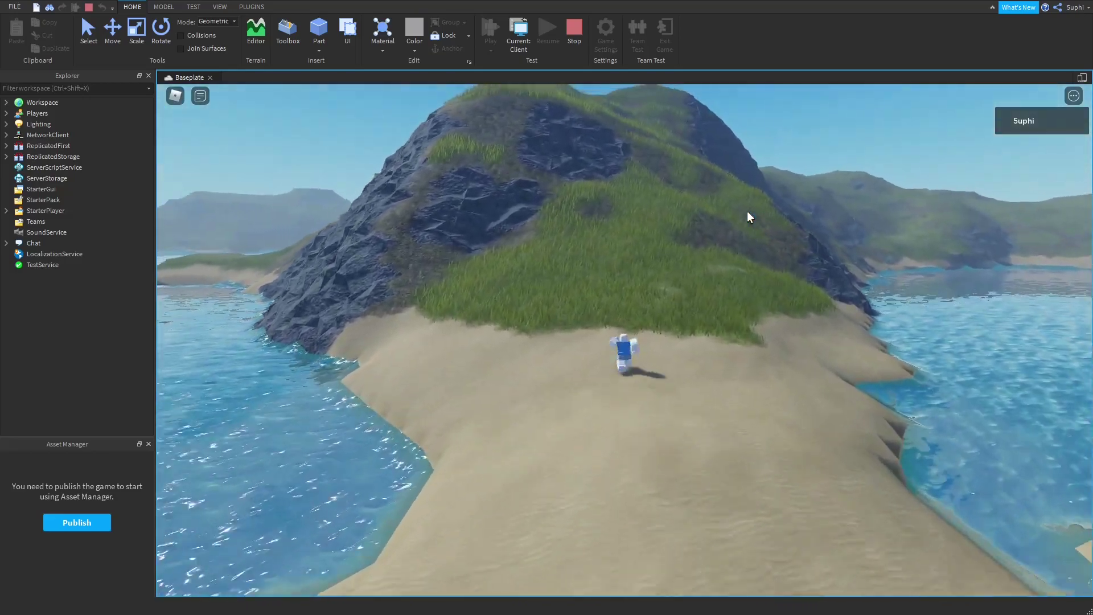
key("w")
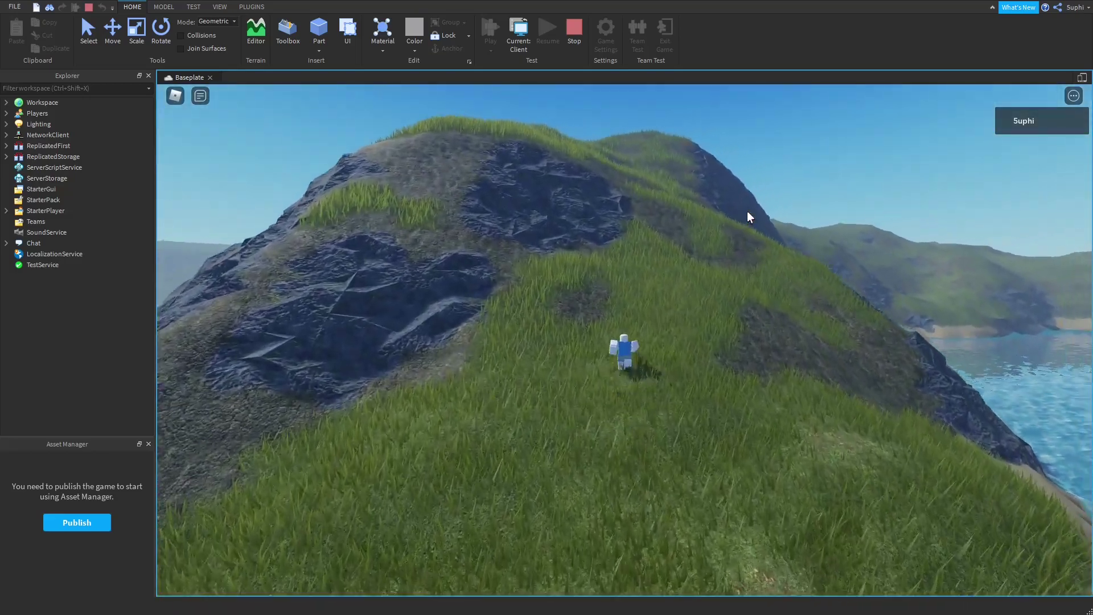
key("w")
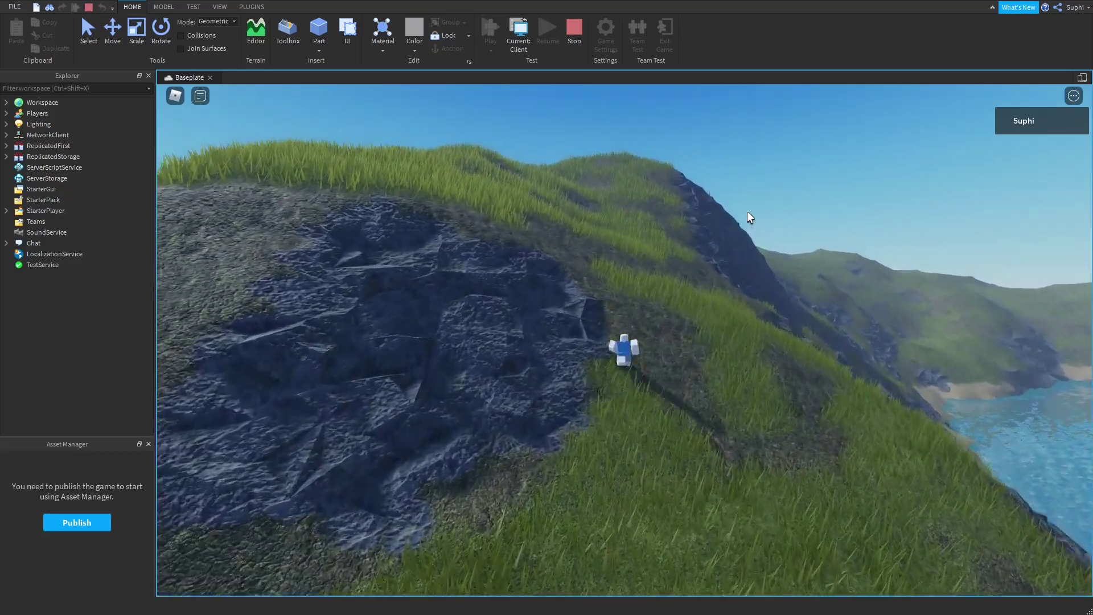
key("w")
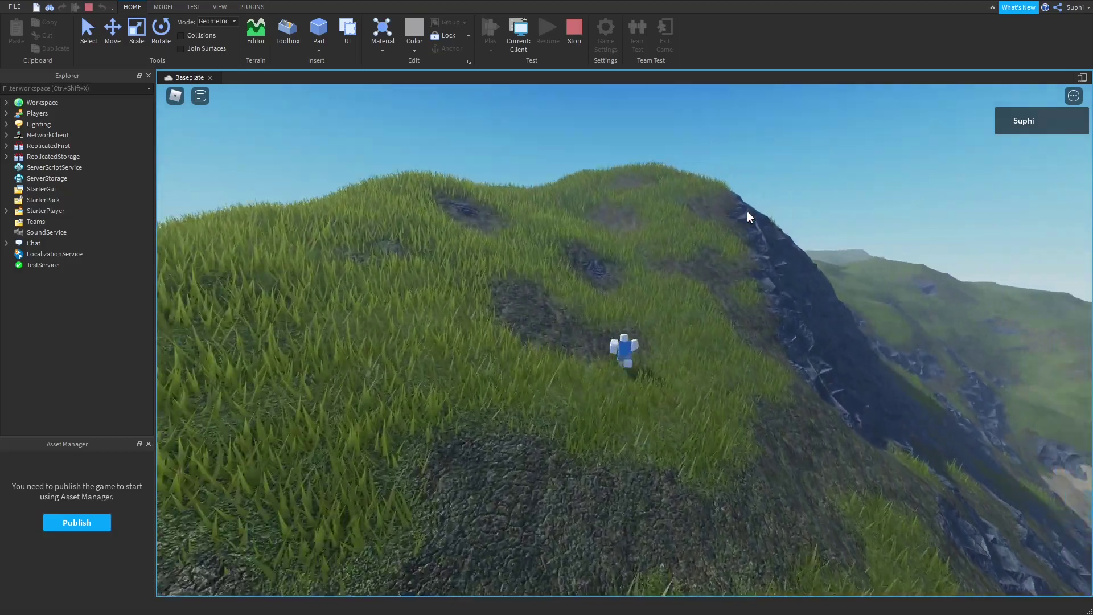
key("w")
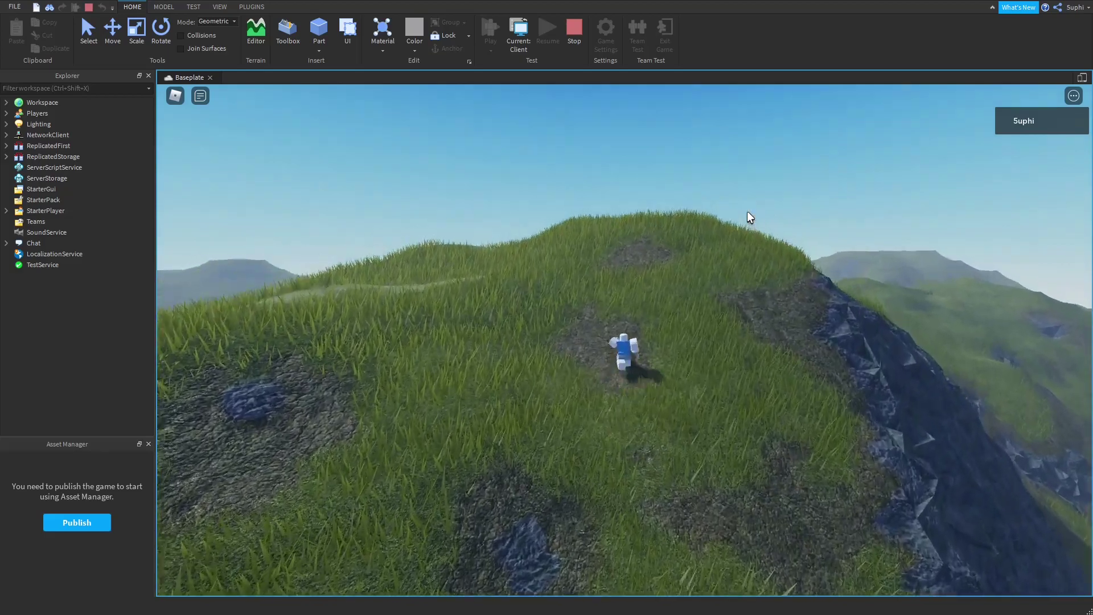
key("w")
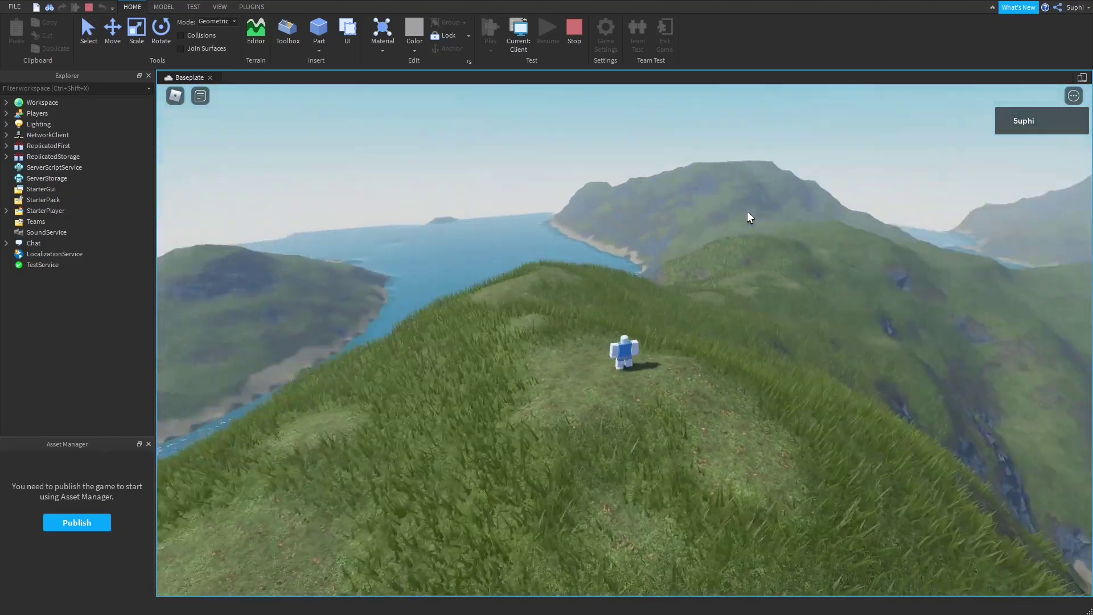
right_click_drag(748, 212, 747, 215)
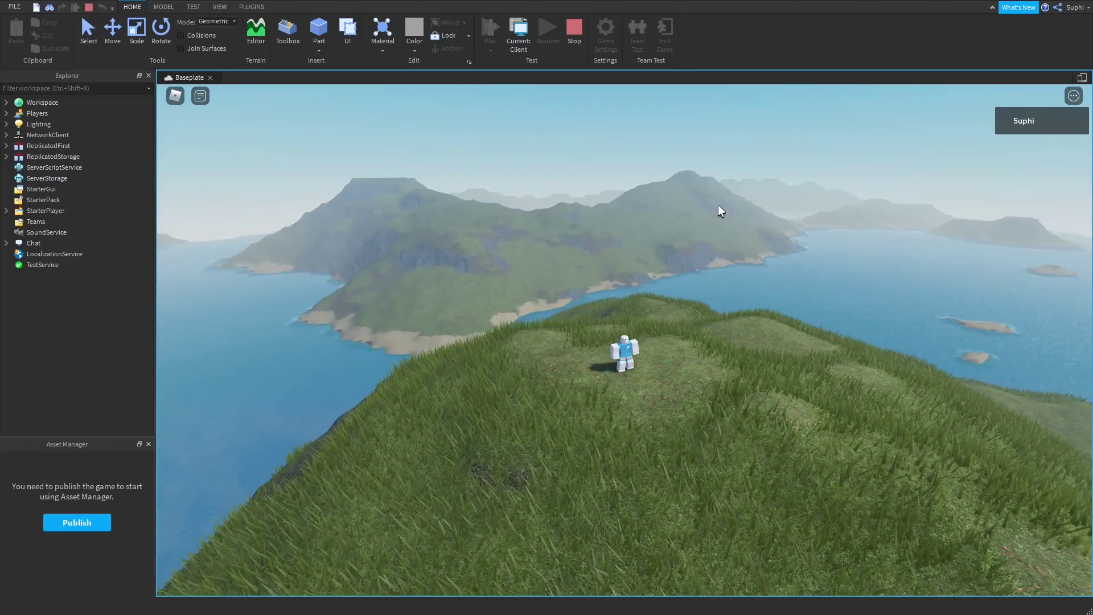
Stop the playtest, turn terrain generation on in the plugin, and switch to its terrain editing mode
key("shift+F5")
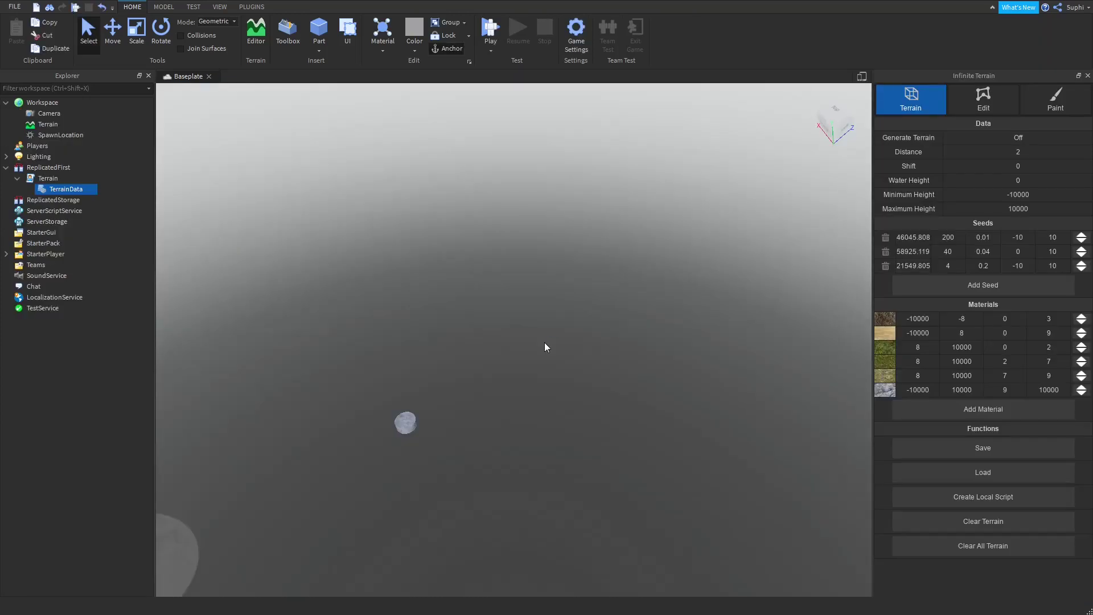
left_click(995, 143)
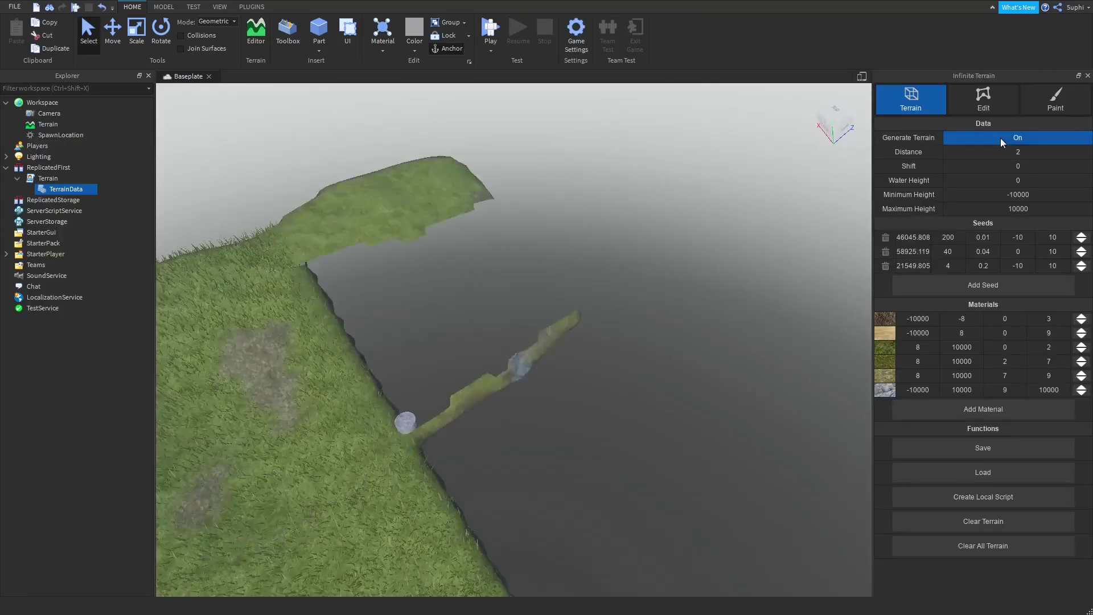
left_click(990, 102)
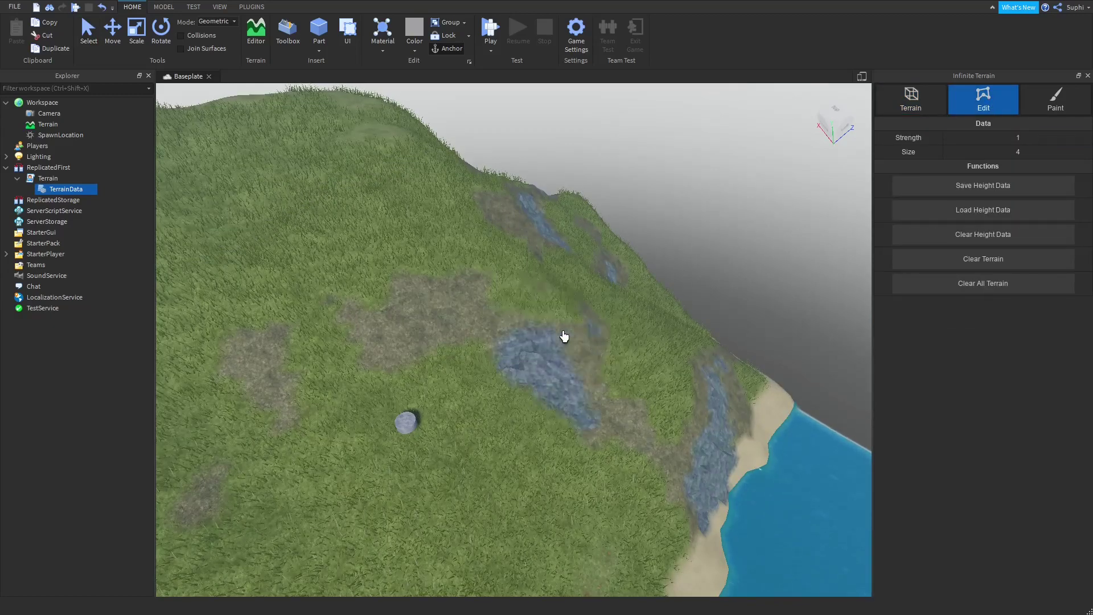
Sculpt the hillside near the spawn point by raising a mound and flattening a wide plateau across it
left_click_drag(542, 320, 569, 330)
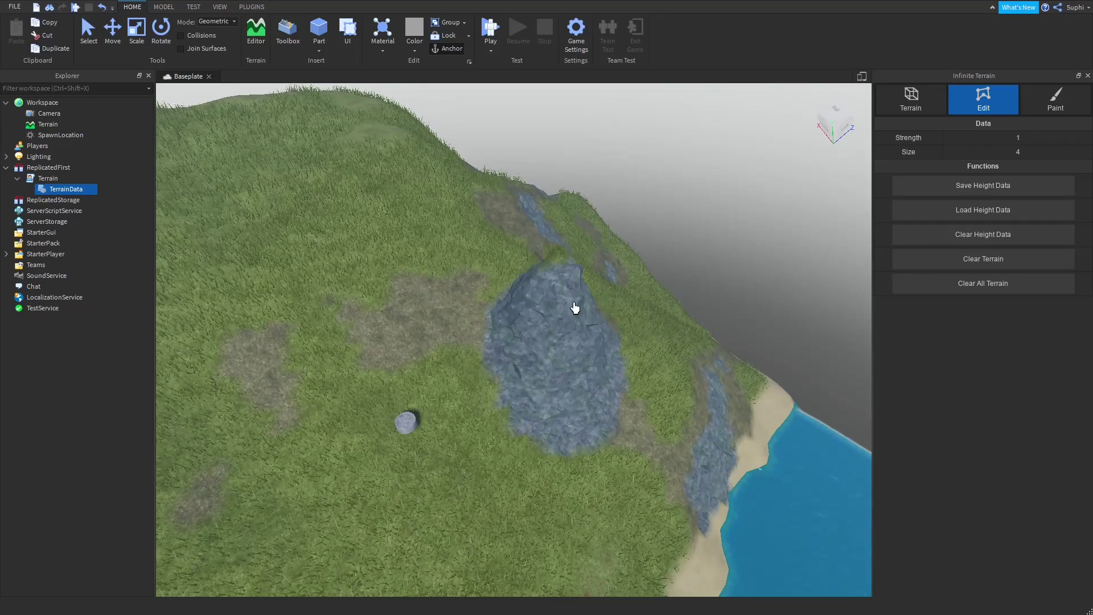
mouse_move(546, 290)
left_mouse_down()
mouse_move(573, 318)
mouse_move(551, 312)
left_mouse_up()
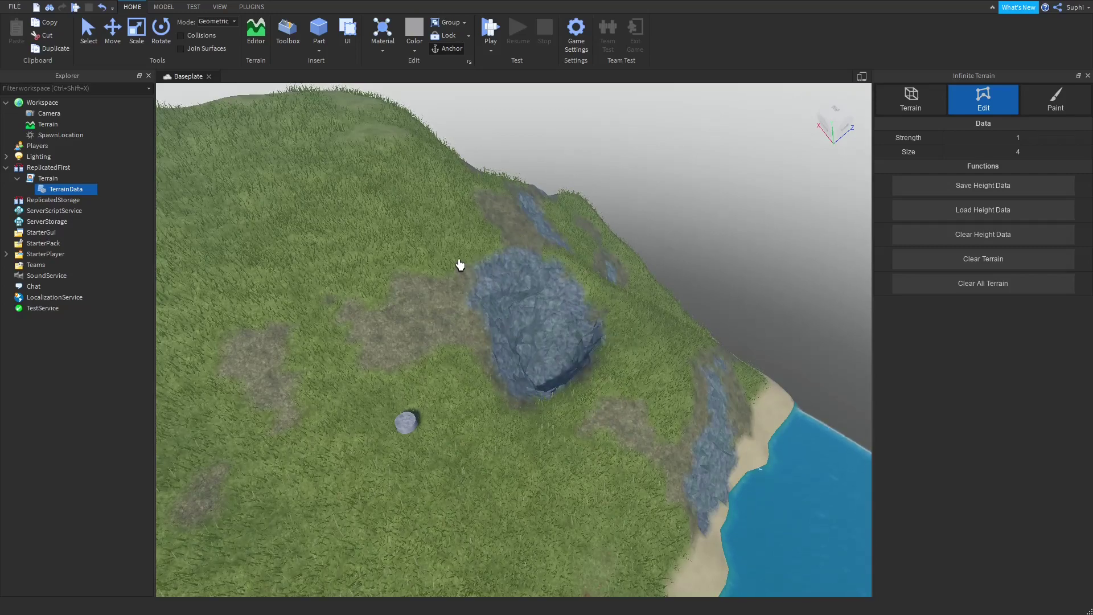
mouse_move(460, 264)
left_mouse_down()
mouse_move(537, 268)
mouse_move(554, 308)
mouse_move(496, 280)
left_mouse_up()
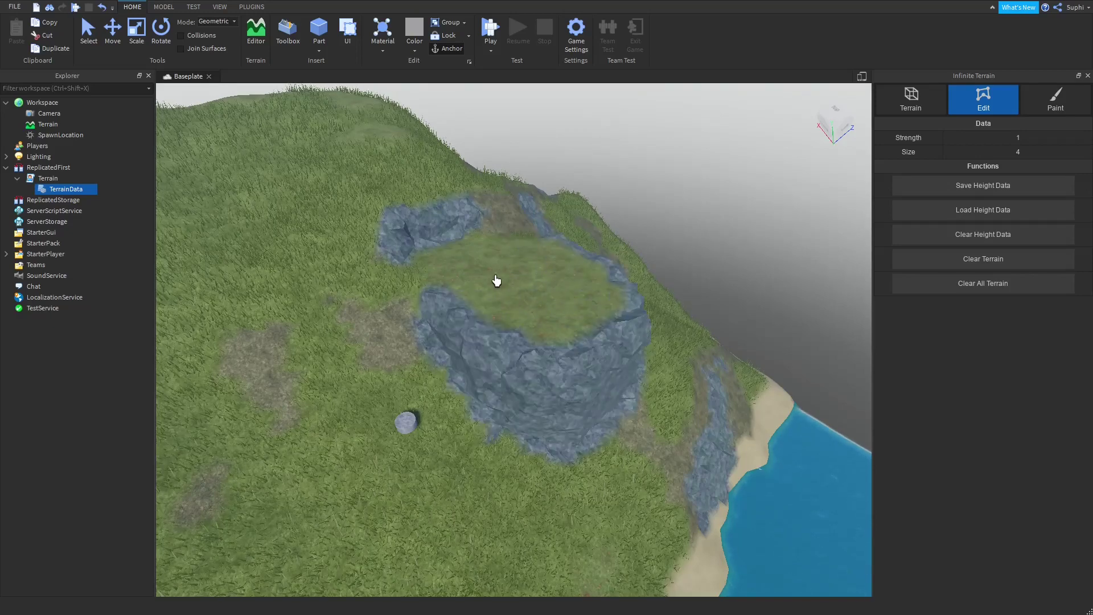
mouse_move(579, 276)
left_mouse_down()
mouse_move(547, 317)
mouse_move(476, 284)
left_mouse_up()
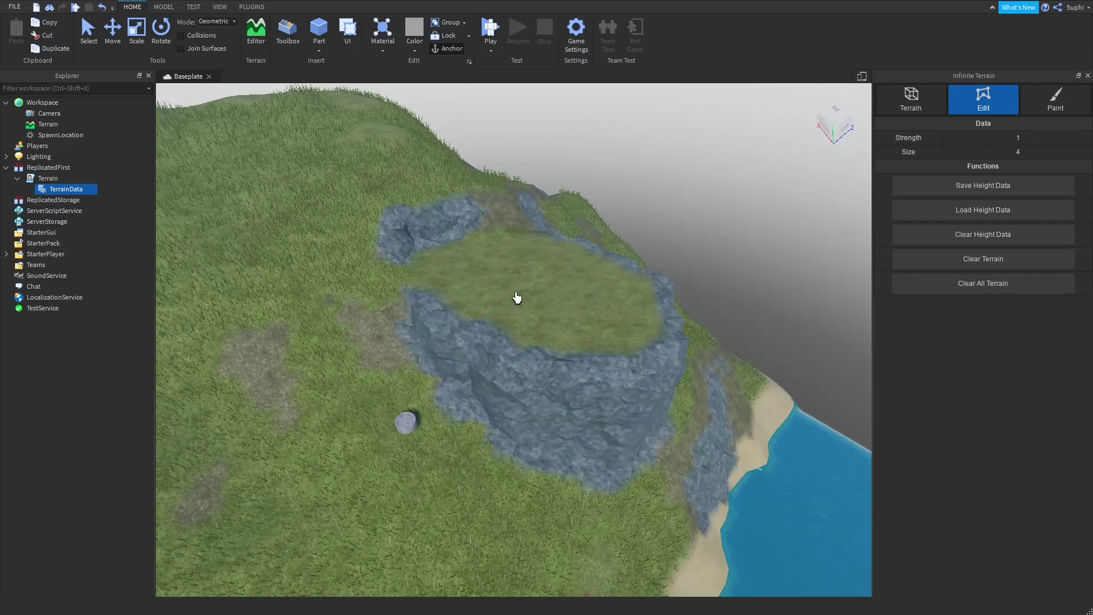
Smooth the plateau's front cliff and restore the sculpted area to its generated heights
mouse_move(579, 437)
left_mouse_down()
mouse_move(586, 378)
mouse_move(572, 468)
mouse_move(575, 366)
mouse_move(579, 471)
mouse_move(486, 344)
mouse_move(399, 315)
mouse_move(505, 396)
mouse_move(592, 395)
mouse_move(415, 310)
mouse_move(460, 356)
left_mouse_up()
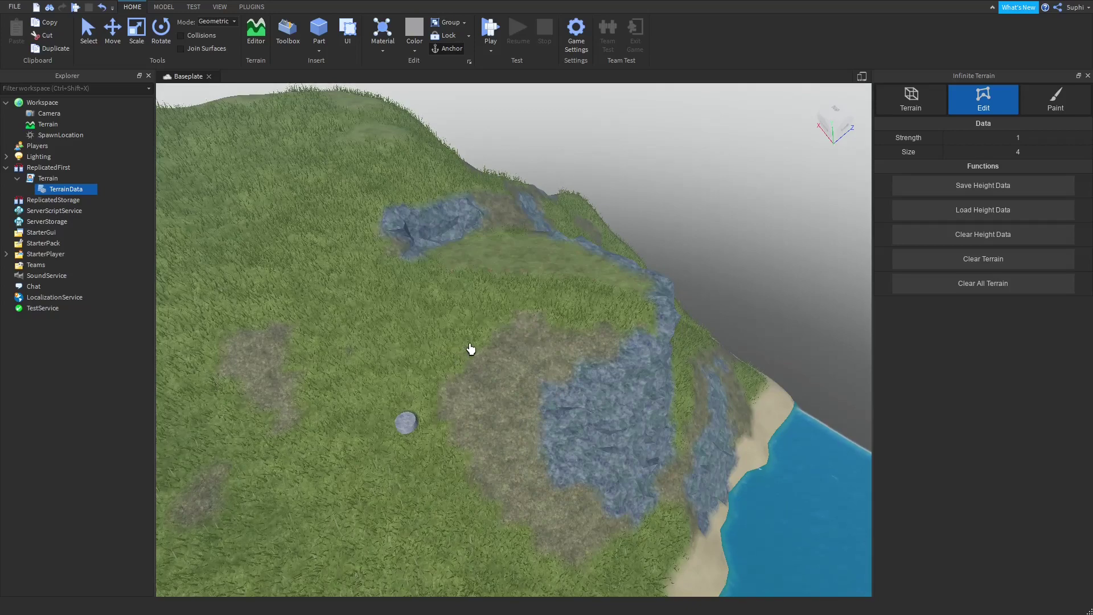
mouse_move(535, 360)
left_mouse_down()
mouse_move(515, 393)
mouse_move(459, 344)
mouse_move(467, 251)
left_mouse_up()
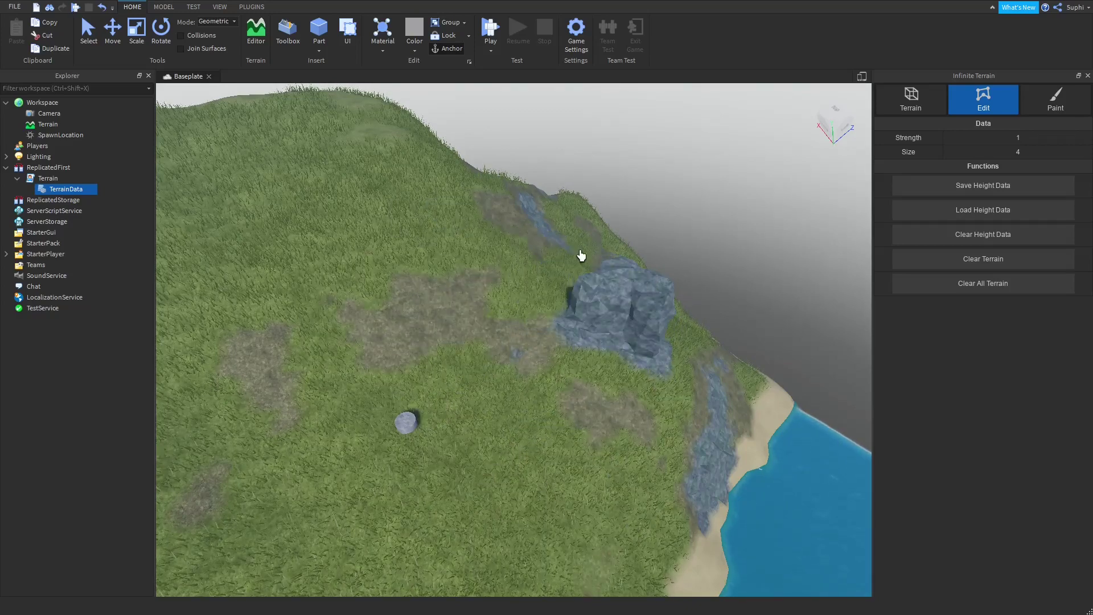
left_click_drag(581, 255, 589, 336)
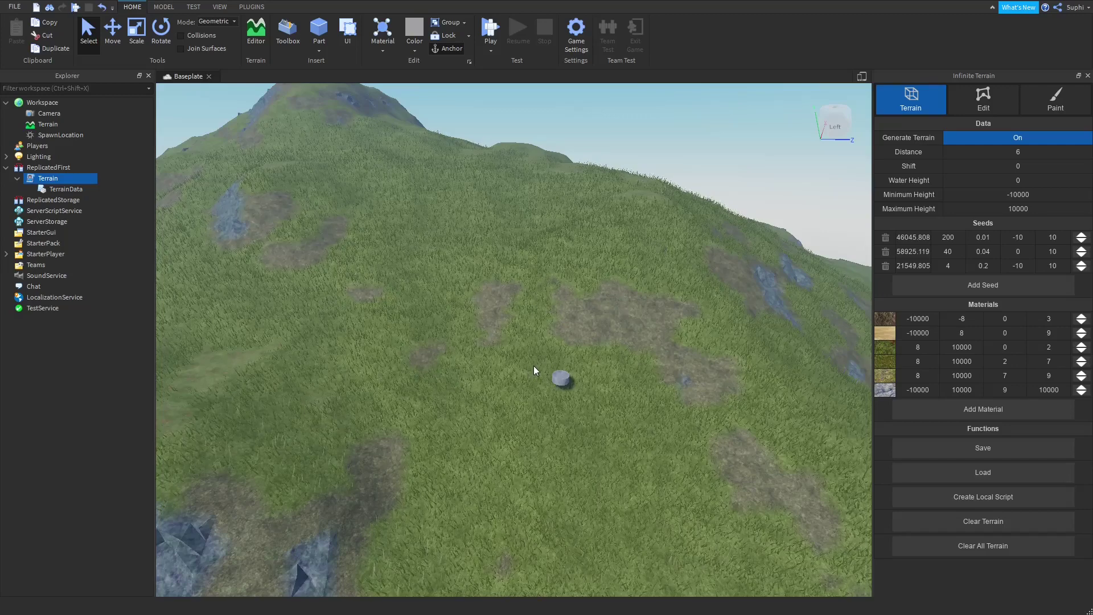
Reopen the terrain editing mode and flatten two plateaus, one around the spawn point and one on the neighbouring hillside
left_click(969, 107)
mouse_move(515, 375)
left_mouse_down()
mouse_move(528, 367)
mouse_move(566, 378)
mouse_move(545, 389)
mouse_move(490, 369)
left_mouse_up()
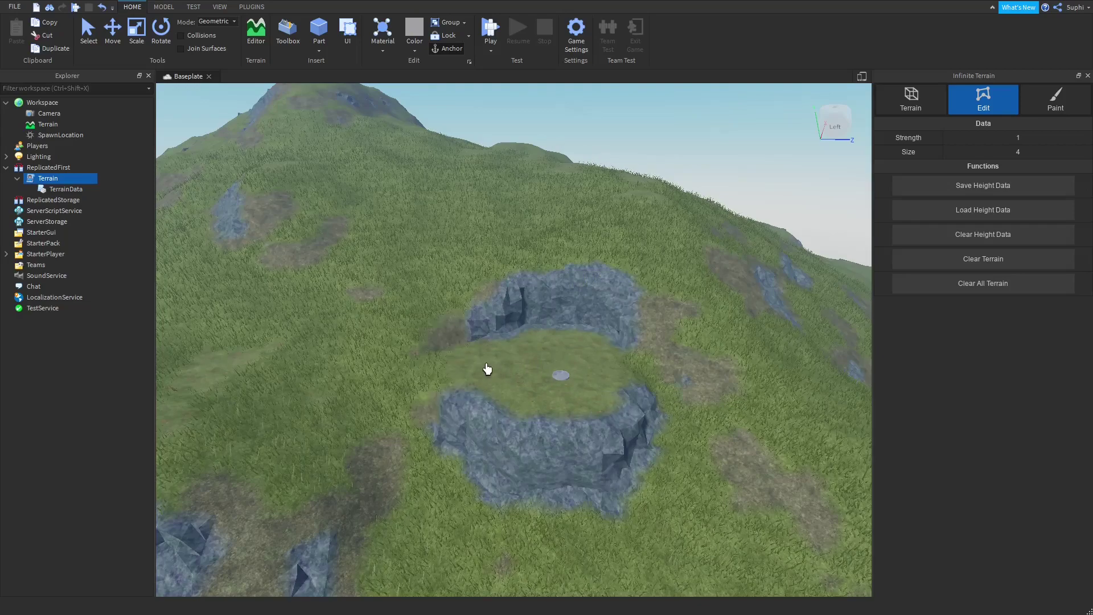
right_click_drag(490, 368, 489, 367)
key("w")
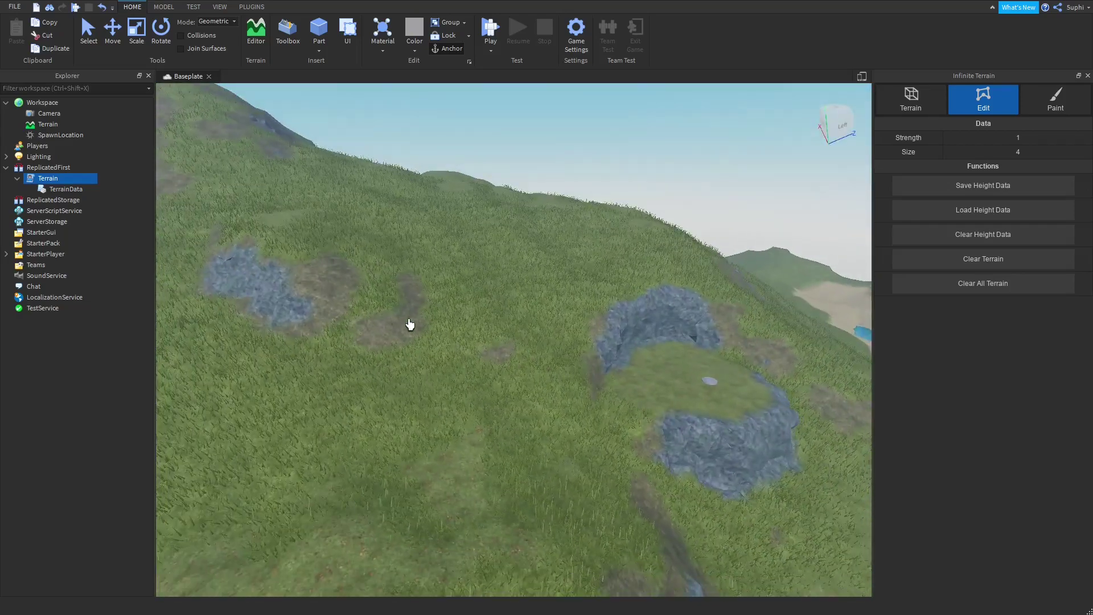
mouse_move(408, 322)
left_mouse_down()
mouse_move(373, 332)
mouse_move(347, 306)
mouse_move(351, 321)
mouse_move(306, 343)
left_mouse_up()
Reshape the front and rear cliffs of the hillside plateau so their ends blend into the surrounding slope
right_click_drag(423, 424, 422, 422)
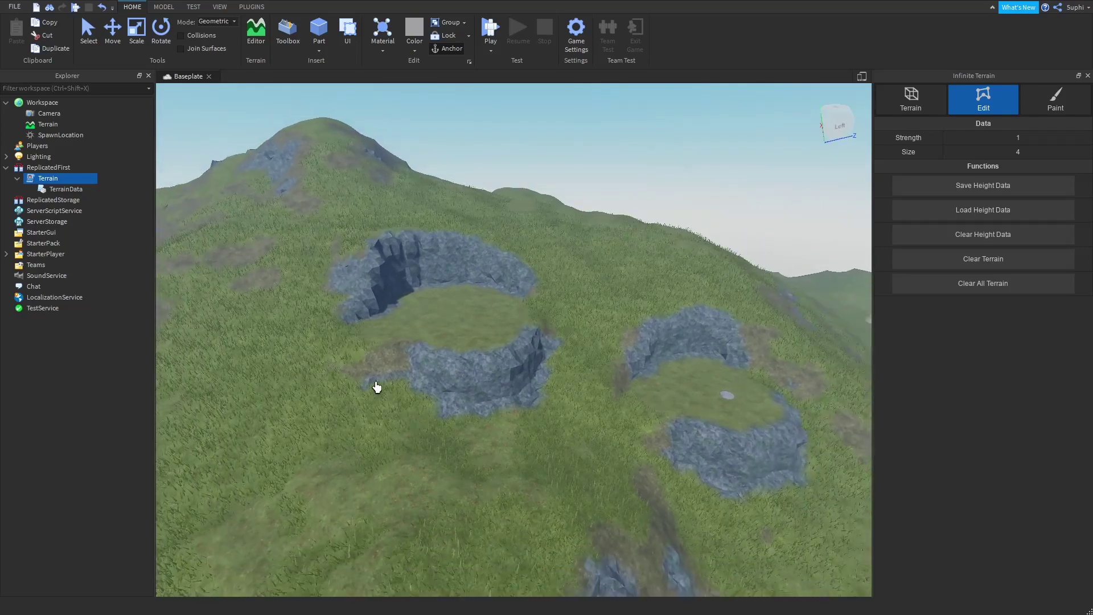
mouse_move(386, 423)
left_mouse_down()
mouse_move(481, 446)
mouse_move(583, 439)
mouse_move(628, 417)
left_mouse_up()
right_click_drag(569, 397, 515, 359)
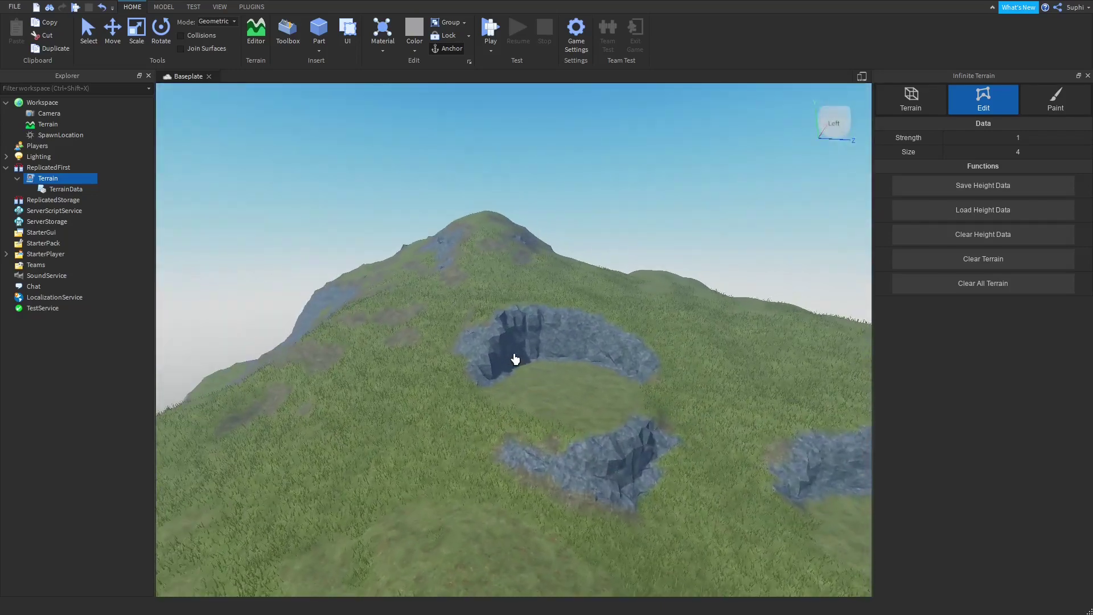
left_click_drag(515, 359, 488, 362)
left_click_drag(637, 364, 644, 358)
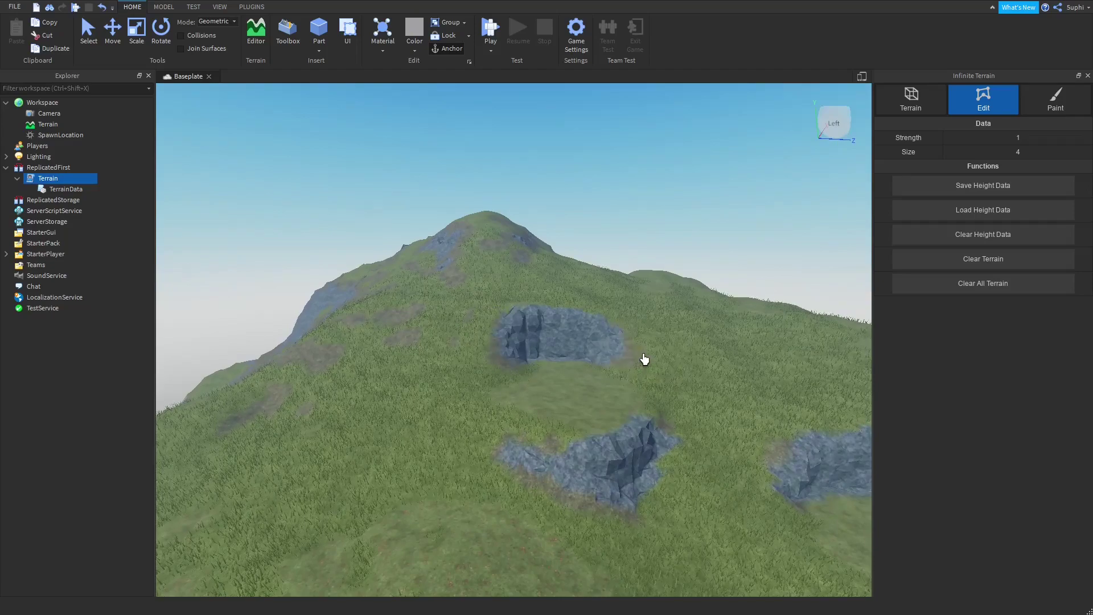
key("d")
mouse_move(677, 332)
right_mouse_down()
mouse_move(612, 375)
mouse_move(568, 302)
right_mouse_up()
key("w")
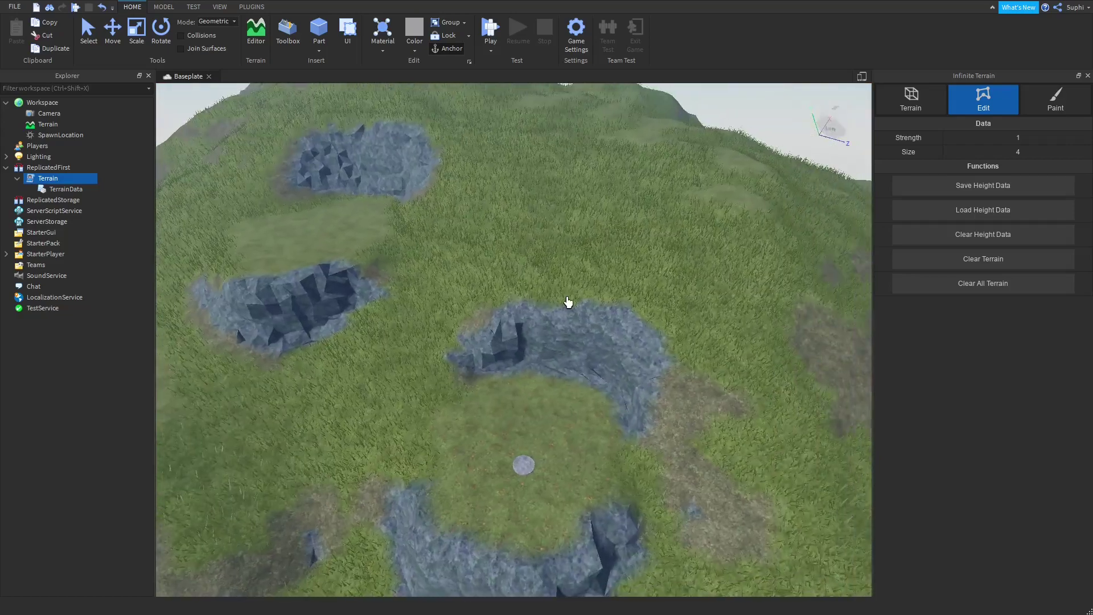
Raise a grassy mound with a rocky front on the slope directly behind the spawn plateau
mouse_move(558, 220)
left_mouse_down()
mouse_move(639, 245)
mouse_move(695, 319)
left_mouse_up()
right_click_drag(598, 241, 598, 241)
key("a")
mouse_move(580, 167)
left_mouse_down()
mouse_move(571, 147)
mouse_move(504, 161)
mouse_move(541, 153)
left_mouse_up()
right_click_drag(550, 159, 550, 160)
key("w")
key("s")
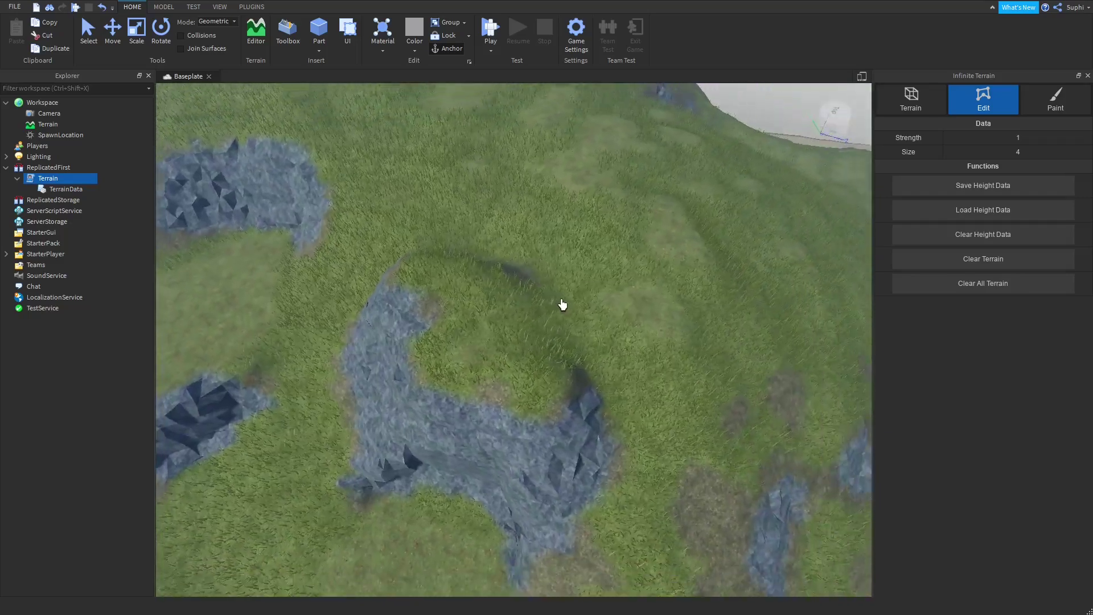
Build the mound behind the spawn plateau up into a tall, wide hill with steep rock sides
left_click_drag(559, 320, 486, 254)
key("w")
right_click_drag(481, 250, 481, 250)
key("s")
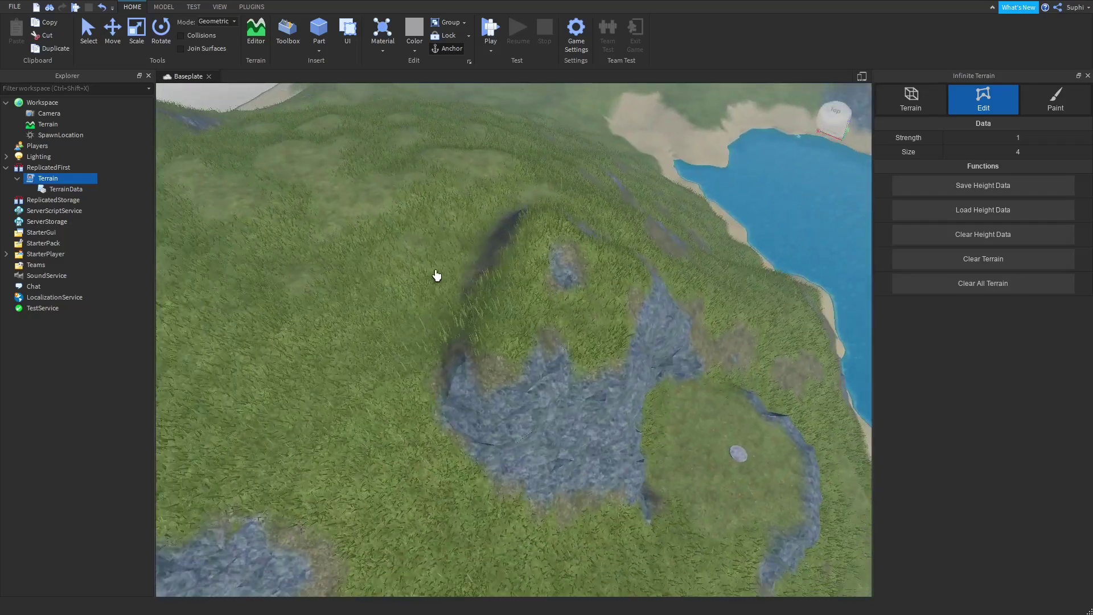
left_click_drag(559, 315, 599, 276)
key("w")
right_click_drag(599, 275, 599, 276)
key("s")
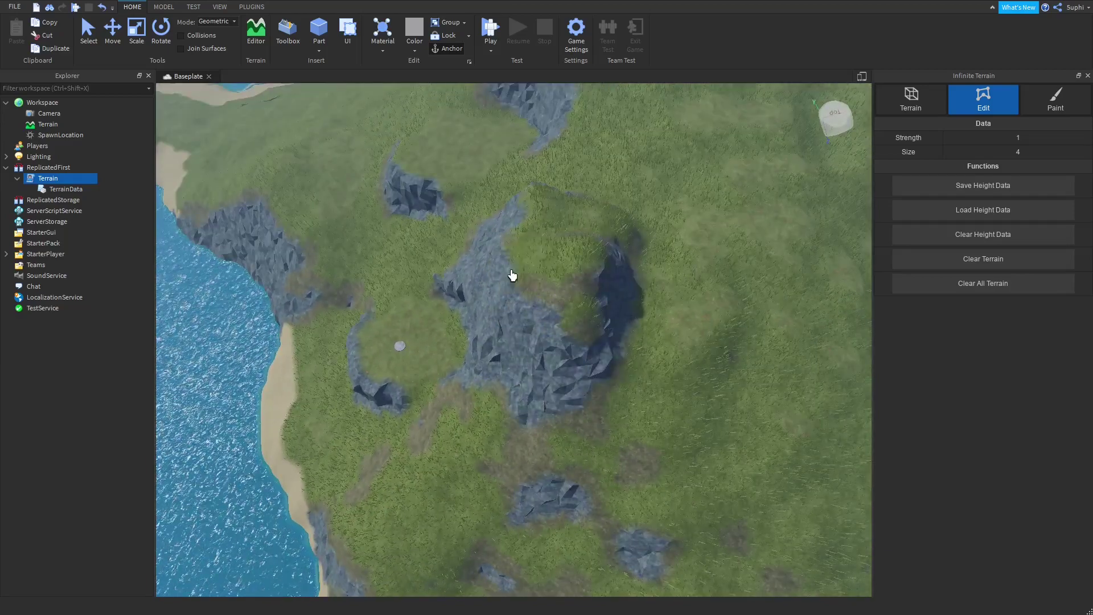
Smooth the foot of the rocky hill where it meets the spawn plateau
right_click_drag(516, 244, 516, 245)
key("w")
key("s")
key("s")
right_click_drag(608, 359, 593, 361)
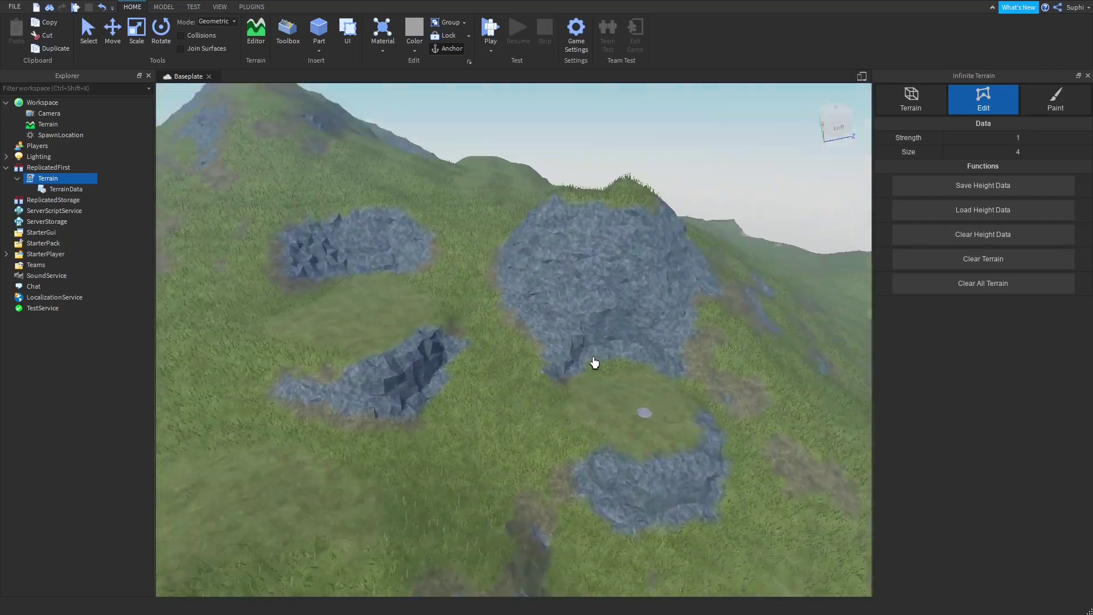
key("w")
left_click_drag(520, 399, 655, 394)
key("s")
right_click_drag(655, 394, 617, 423)
key("w")
scroll(588, 420, "down", 5)
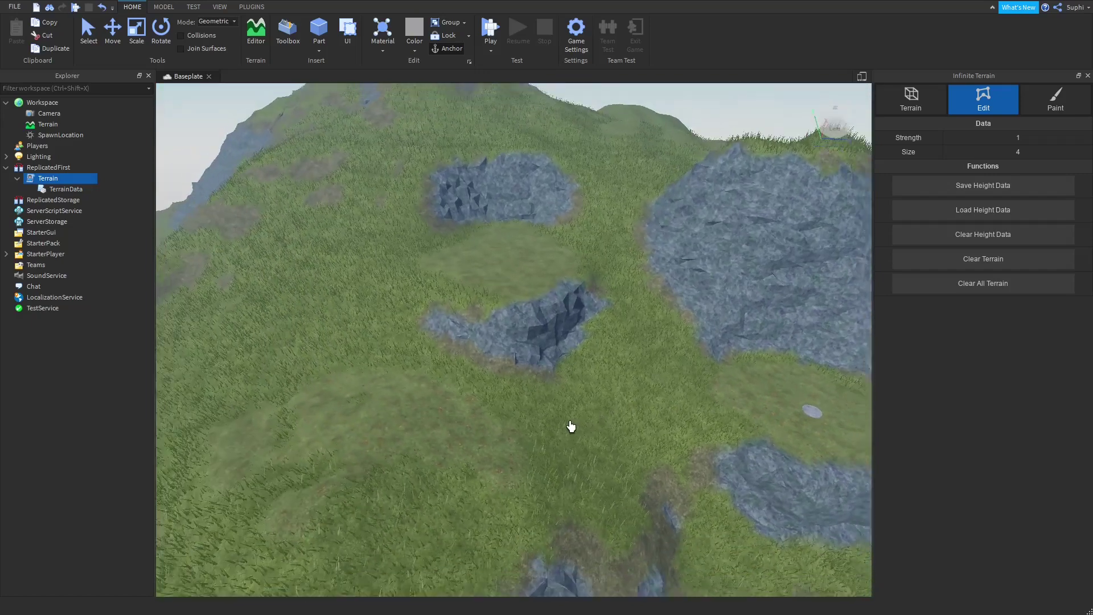
scroll(583, 422, "up", 5)
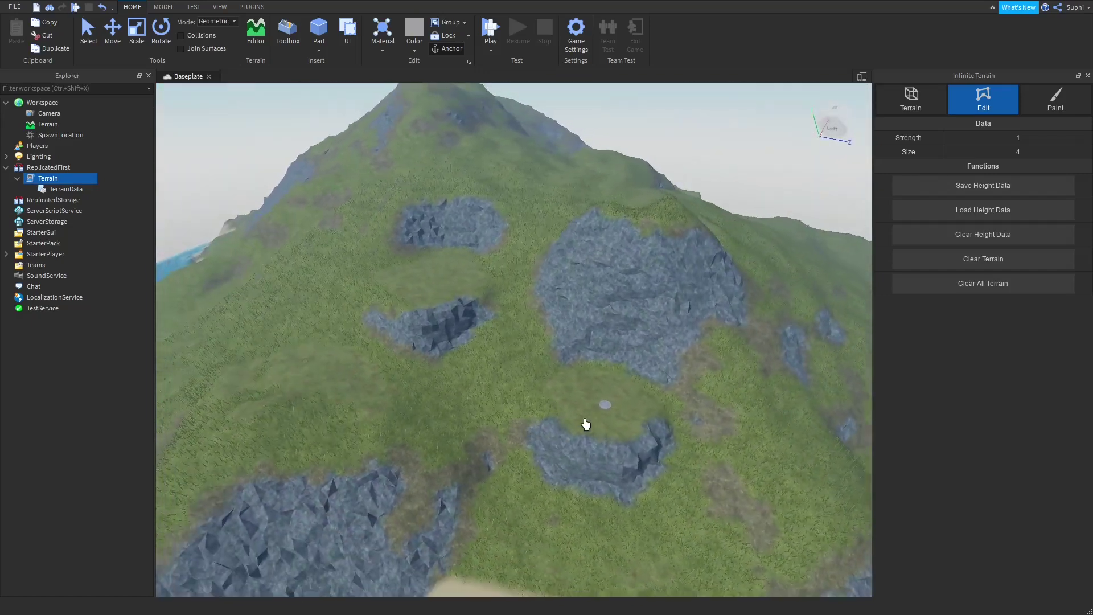
Clear all terrain and playtest the game to check the terrain around the spawn point
left_click(912, 100)
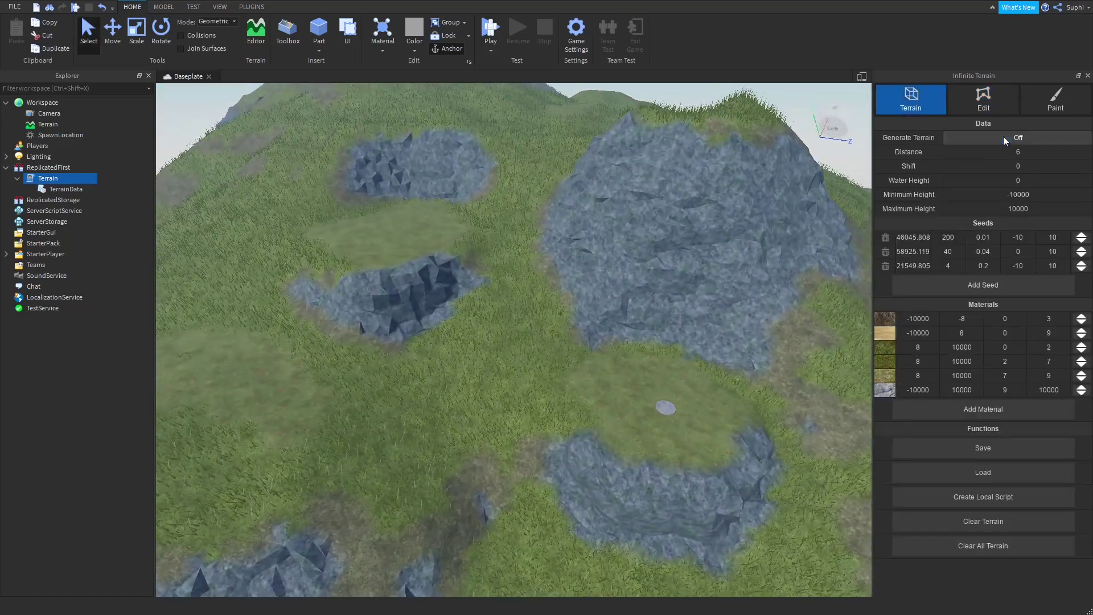
left_click(968, 546)
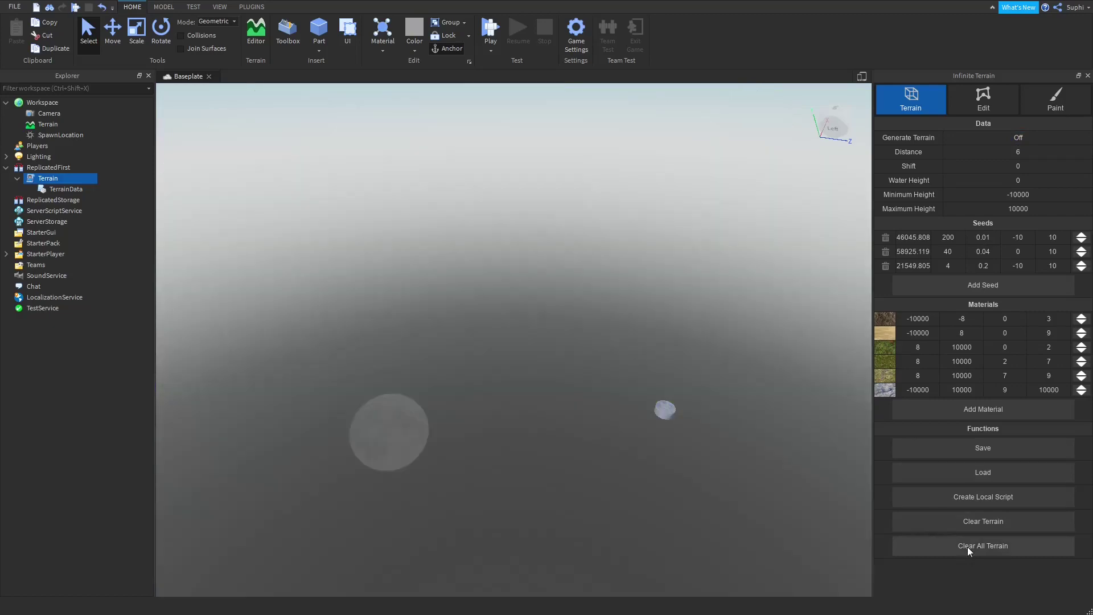
left_click(495, 31)
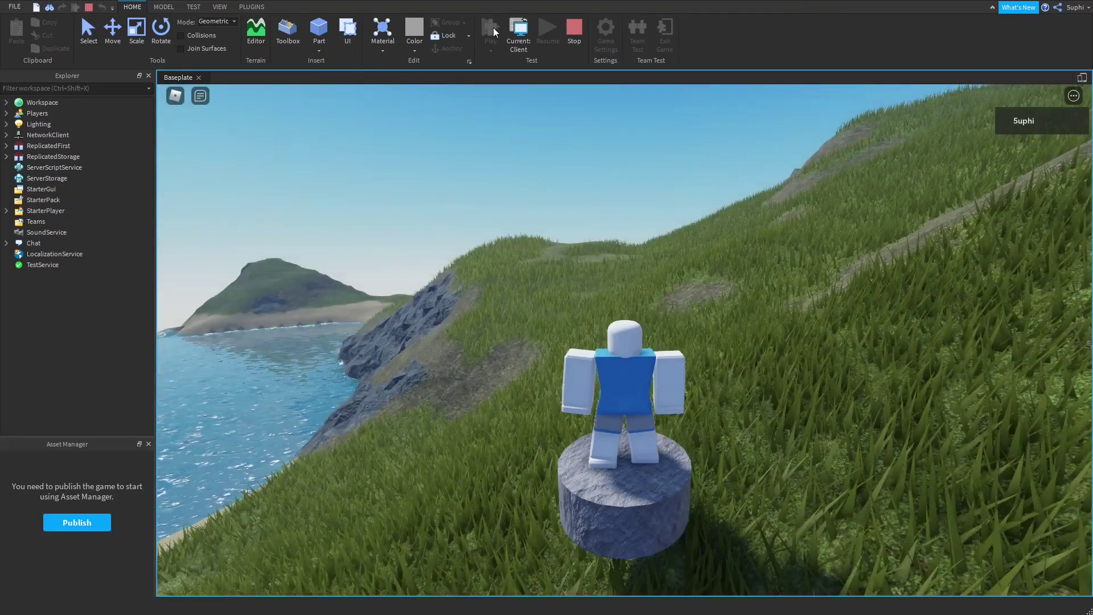
right_click_drag(823, 214, 822, 216)
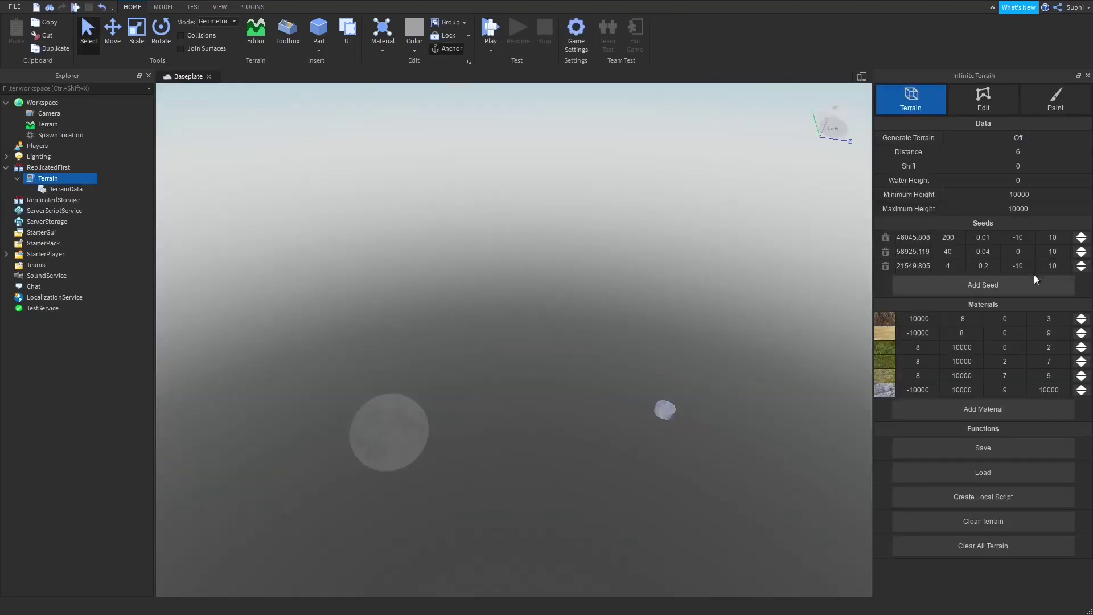
Save the sculpted height data into the Terrain script and expand its HeightData folder
left_click(985, 103)
left_click(986, 190)
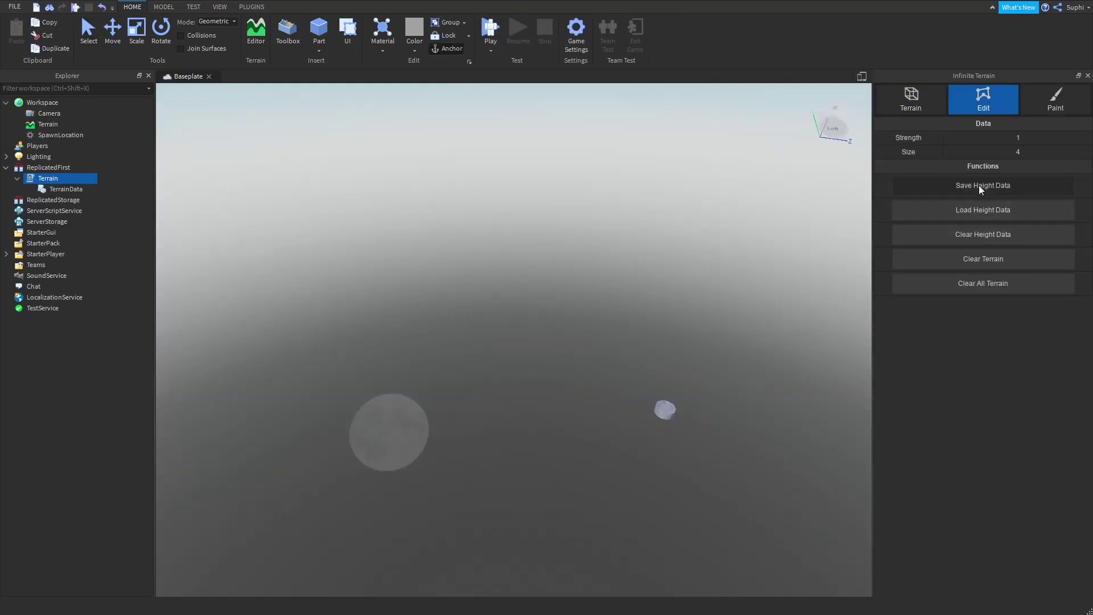
left_click(29, 189)
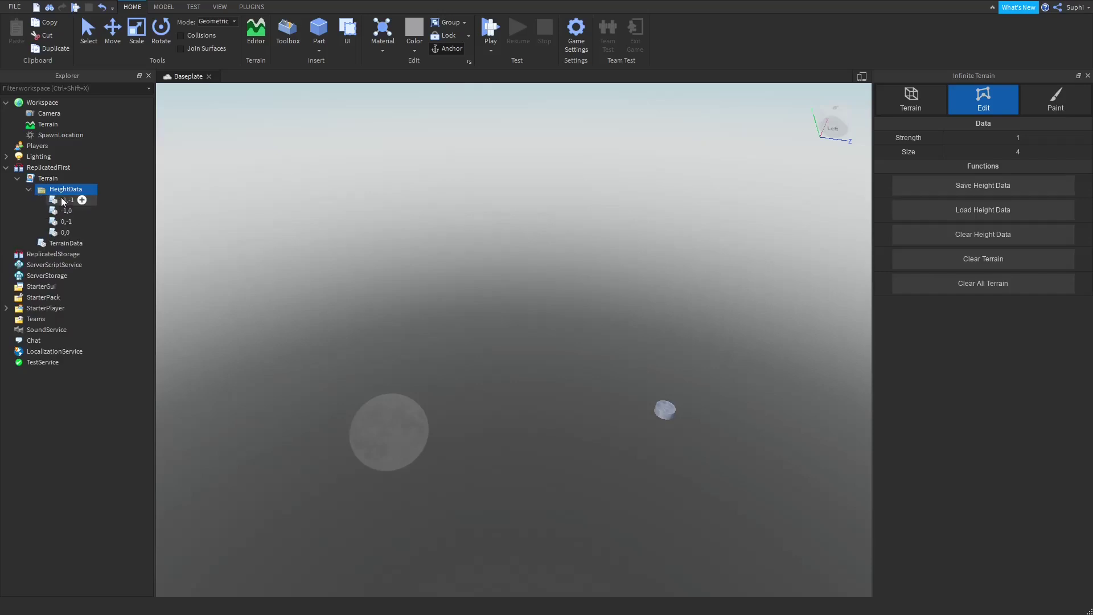
Inspect the height data modules -1,-1 and -1,0, and collapse the Terrain script's contents
double_click(64, 199)
left_click(256, 76)
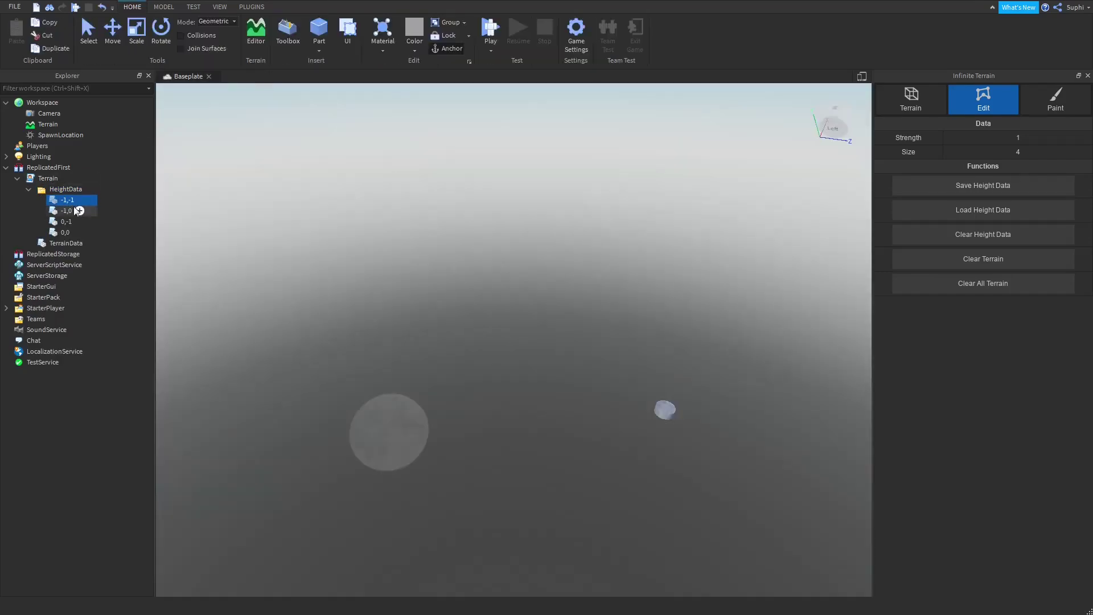
double_click(67, 211)
left_click(257, 77)
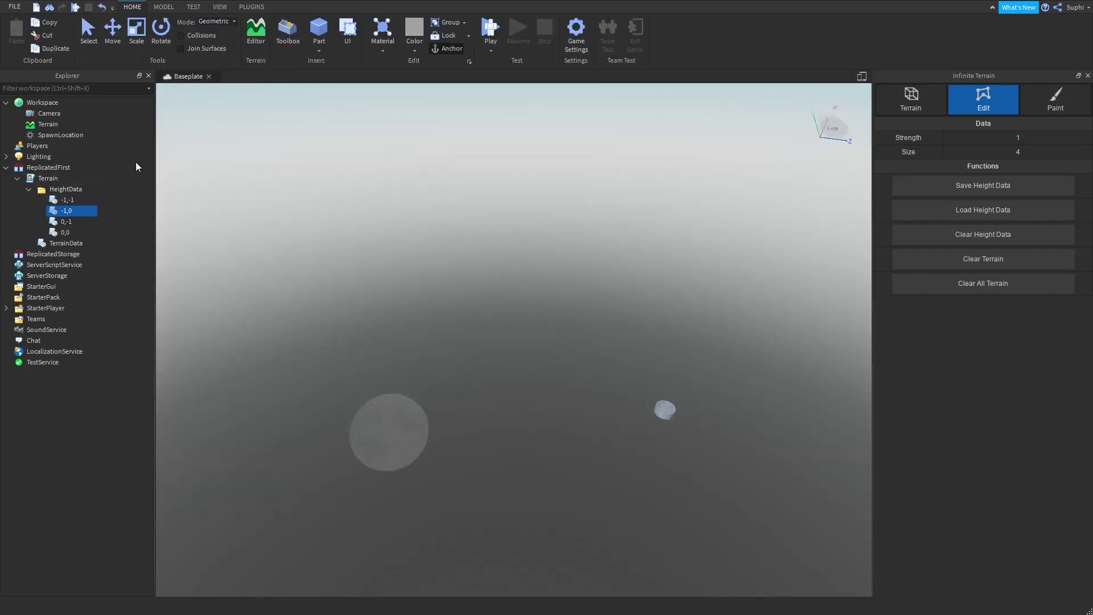
left_click(28, 189)
left_click(17, 178)
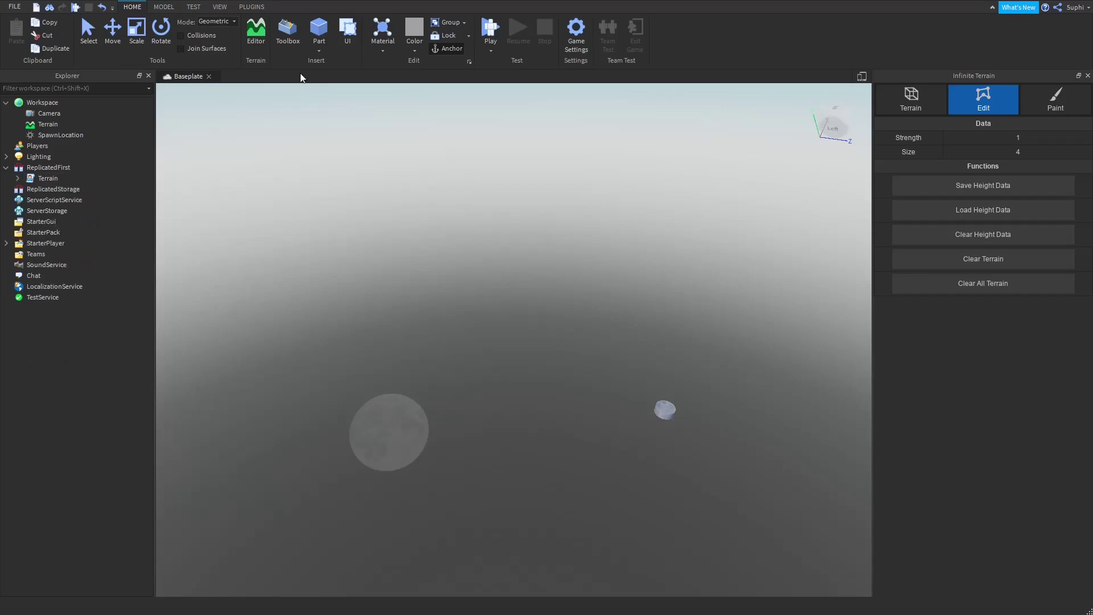
Playtest the game and take the character up the rocky hill beside the spawn point
left_click(484, 26)
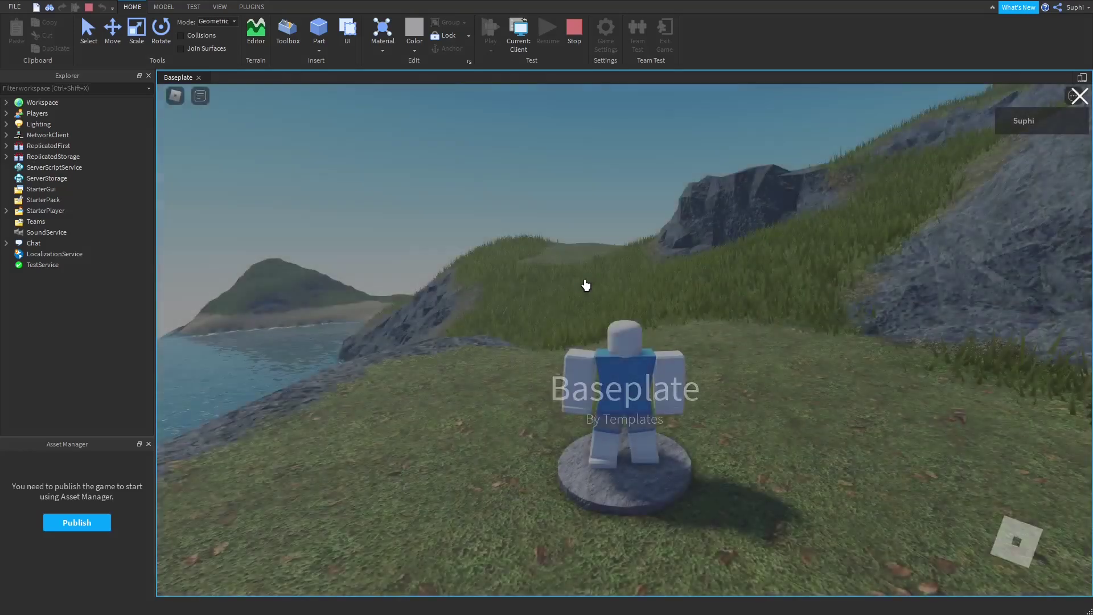
right_click_drag(576, 281, 576, 281)
scroll(576, 281, "down", 2)
key("w")
key("w")
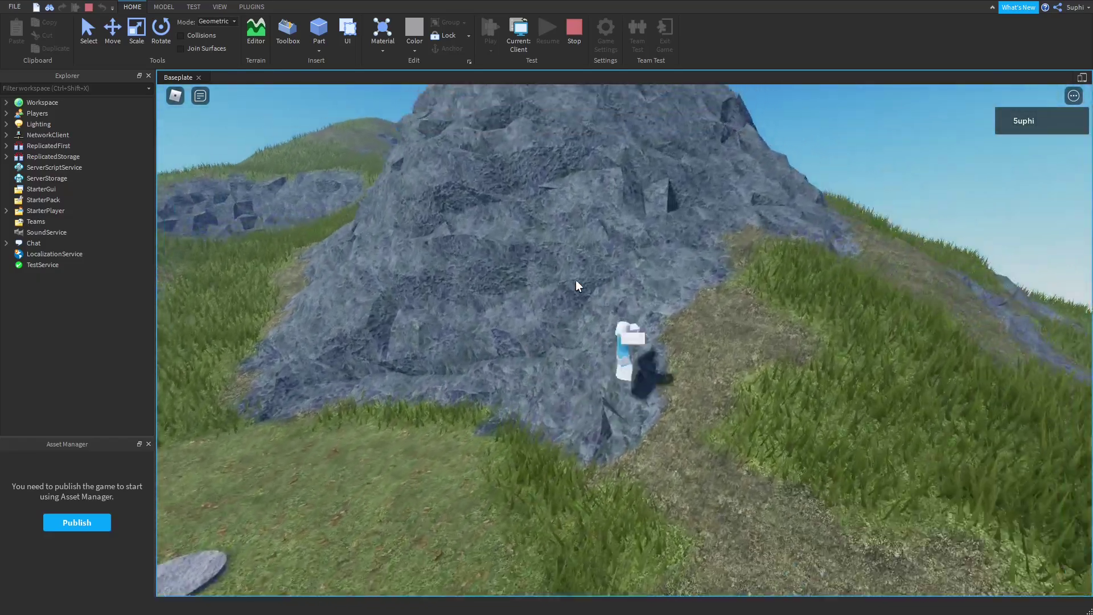
key("w")
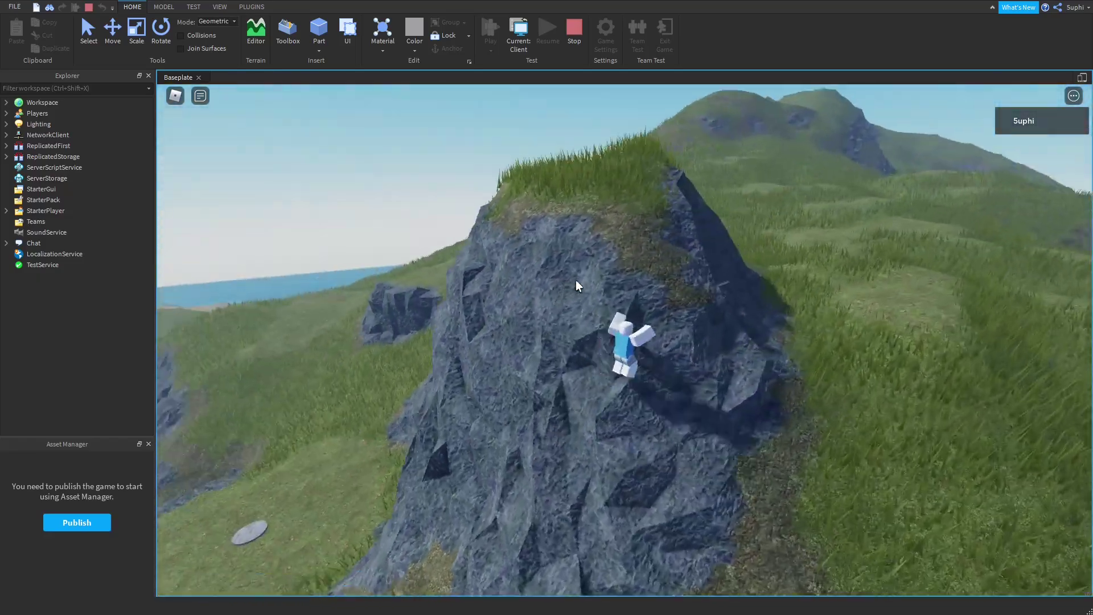
key("w")
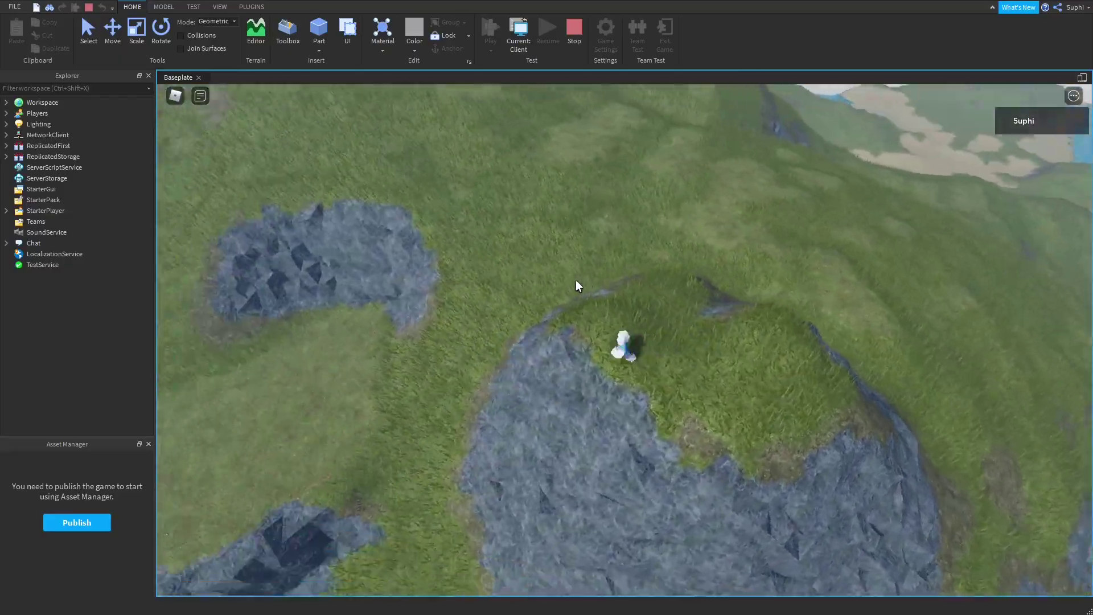
Survey the sculpted plateaus and cliffs from the character's view and end the playtest
right_click_drag(576, 281, 576, 281)
key("w")
key("d")
key("w")
scroll(576, 281, "down", 5)
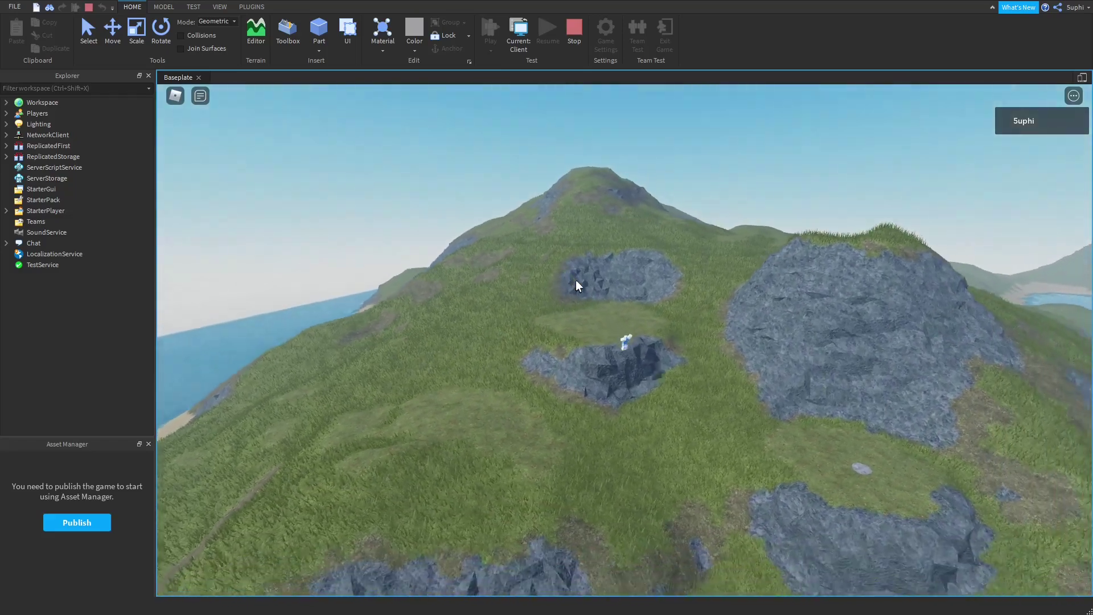
scroll(576, 279, "up", 5)
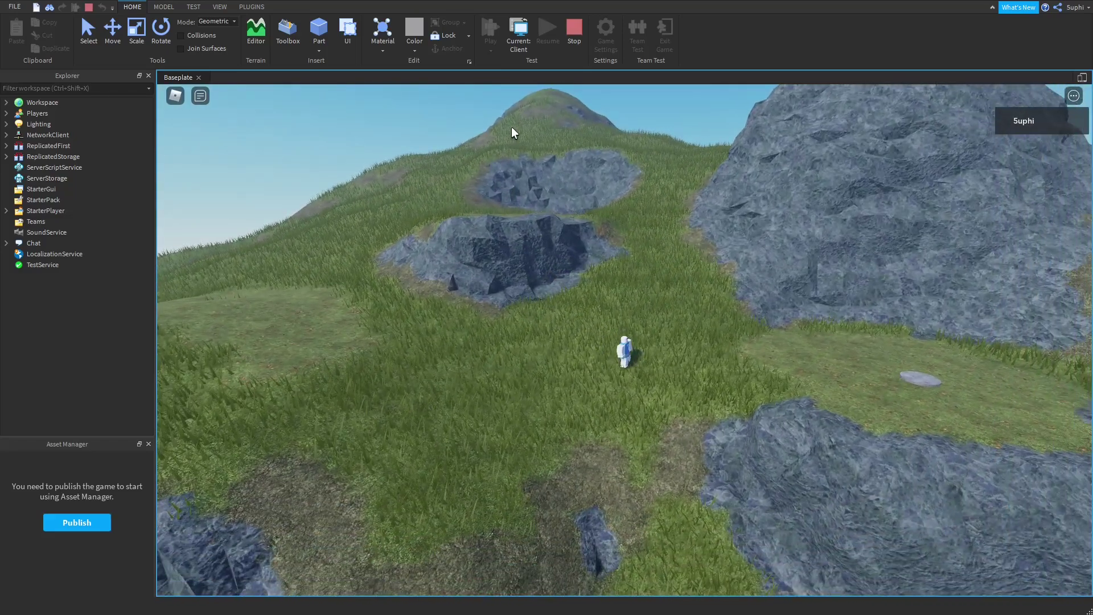
key("shift+F5")
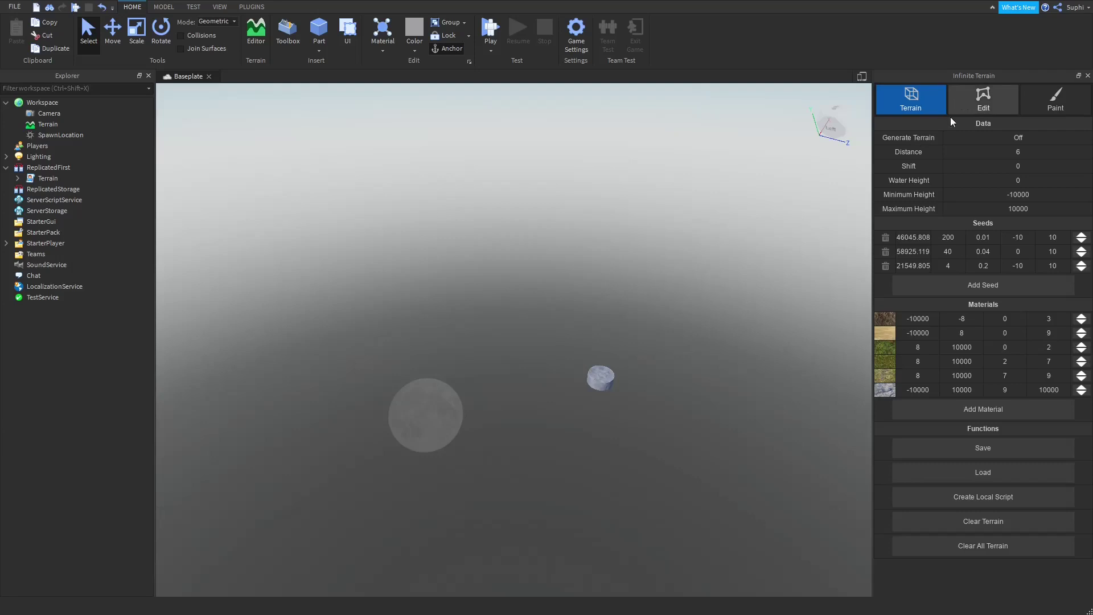
Turn on terrain generation and set up painting with the cobblestone material at brush size 0
left_click(996, 138)
left_click(1049, 103)
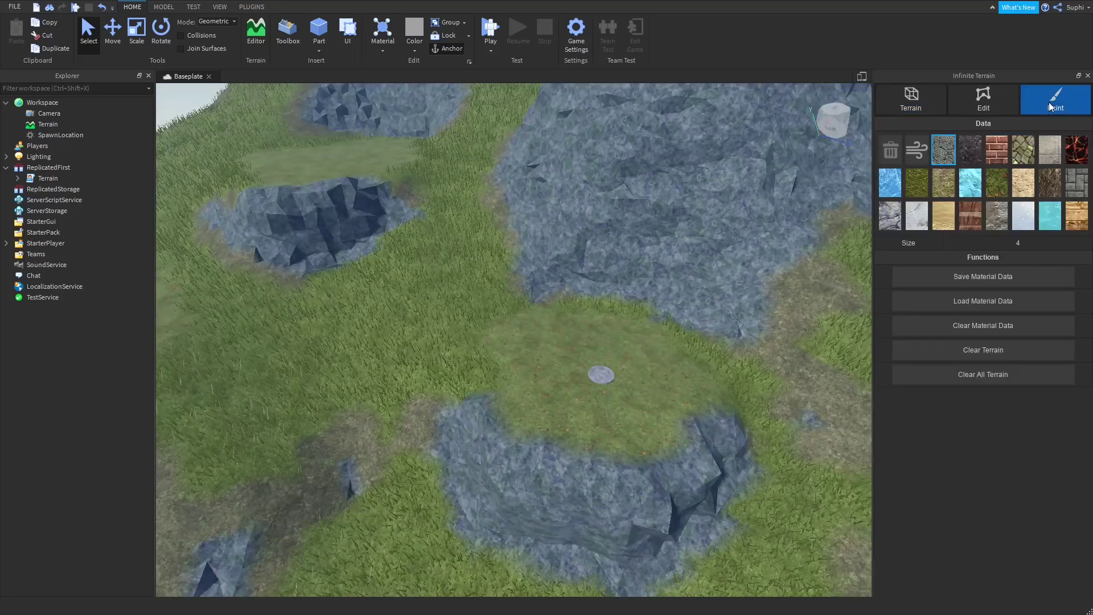
left_click(1019, 158)
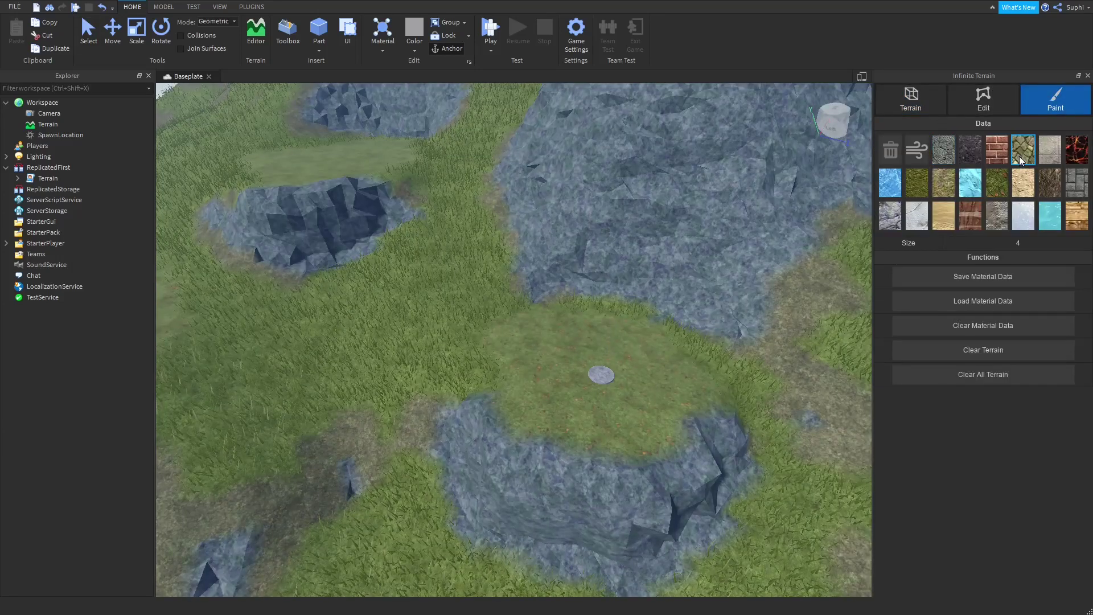
left_click(1000, 241)
type("0")
Paint a winding cobblestone path from the spawn point across the grass, ending below the neighbouring plateau's cliff
right_click_drag(627, 261, 633, 261)
key("s")
key("w")
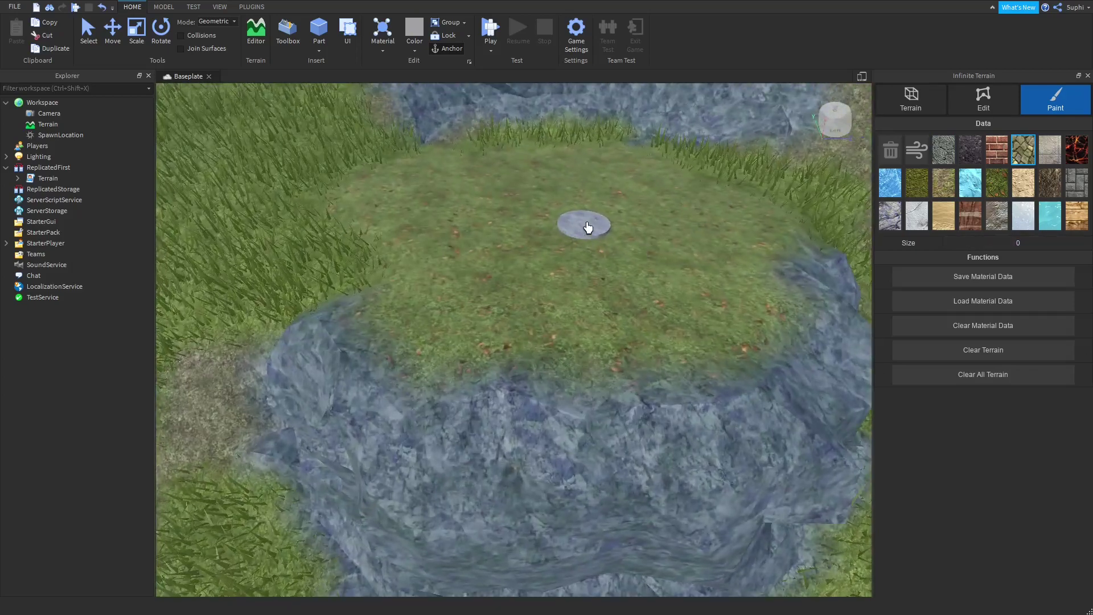
left_click_drag(586, 227, 616, 222)
key("s")
right_click_drag(587, 228, 563, 242)
mouse_move(651, 330)
left_mouse_down()
mouse_move(402, 374)
mouse_move(303, 442)
left_mouse_up()
key("a")
right_click_drag(451, 378, 455, 378)
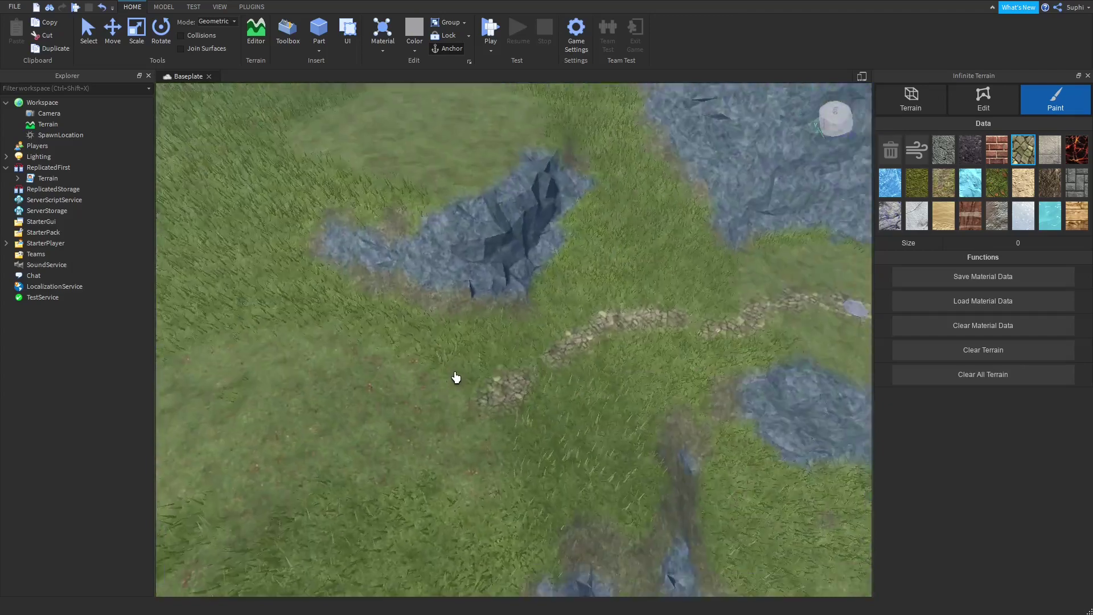
Continue the cobblestone path around the cliff to the upper plateau and cover the plateau's surface with cobblestone
key("s")
mouse_move(569, 389)
left_mouse_down()
mouse_move(425, 380)
mouse_move(313, 309)
mouse_move(330, 212)
mouse_move(422, 171)
left_mouse_up()
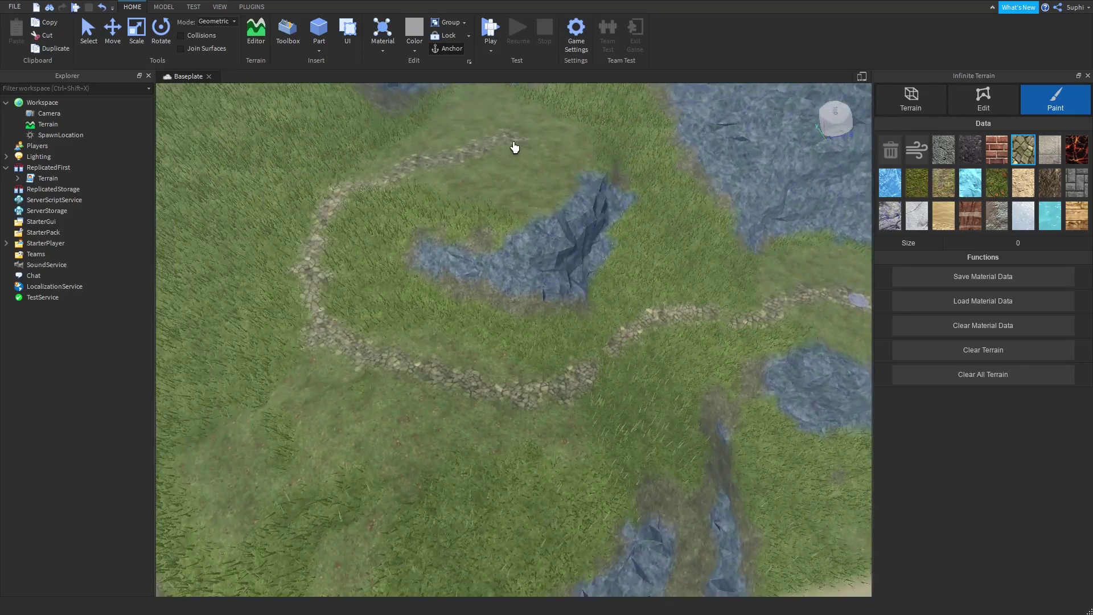
left_click_drag(559, 155, 530, 138)
right_click_drag(513, 140, 514, 143)
key("w")
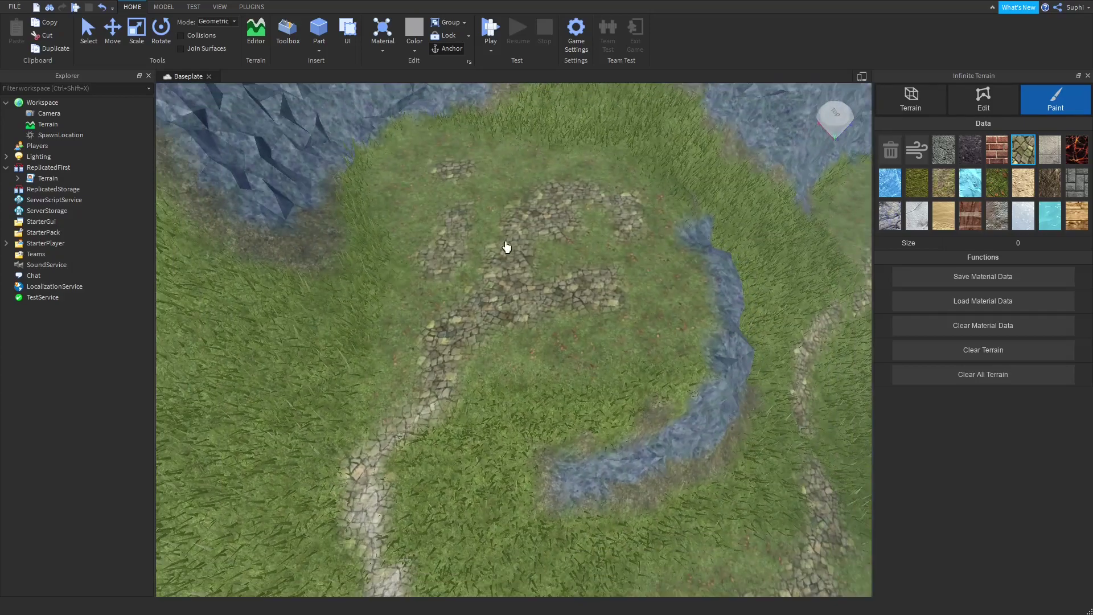
scroll(630, 354, "down", 5)
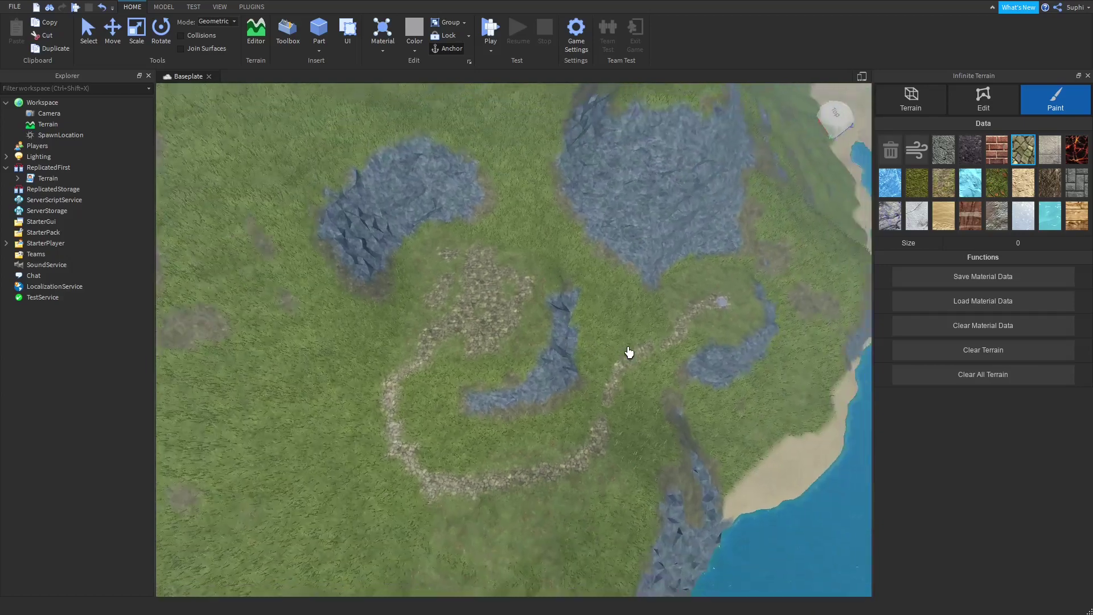
mouse_move(629, 353)
right_mouse_down()
mouse_move(624, 364)
mouse_move(629, 353)
right_mouse_up()
key("w")
key("s")
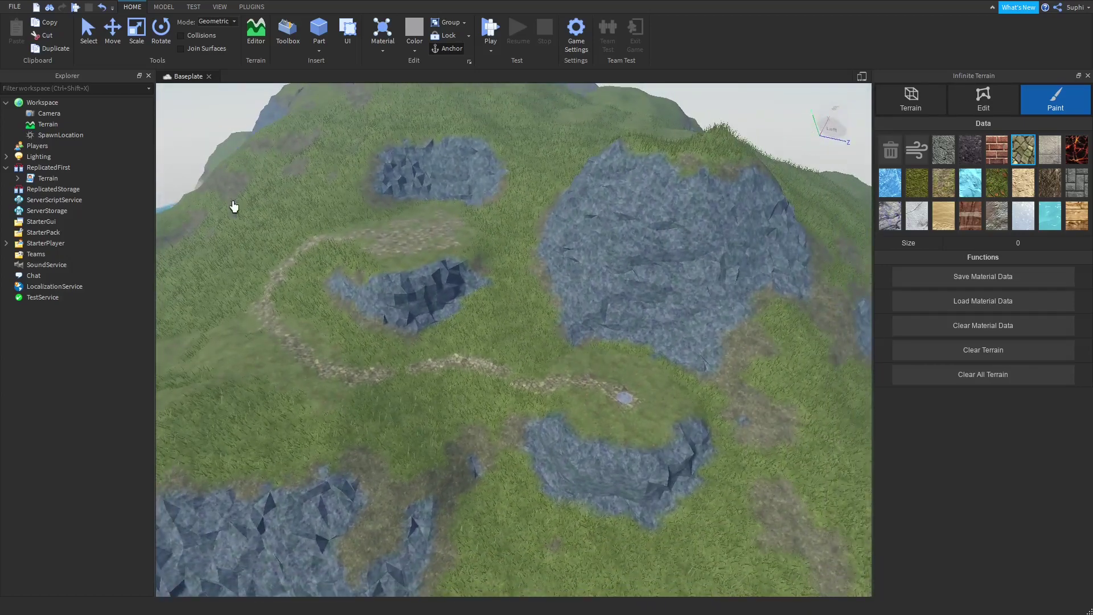
Save the painted material data into the Terrain script under ReplicatedFirst
left_click(18, 178)
left_click(65, 178)
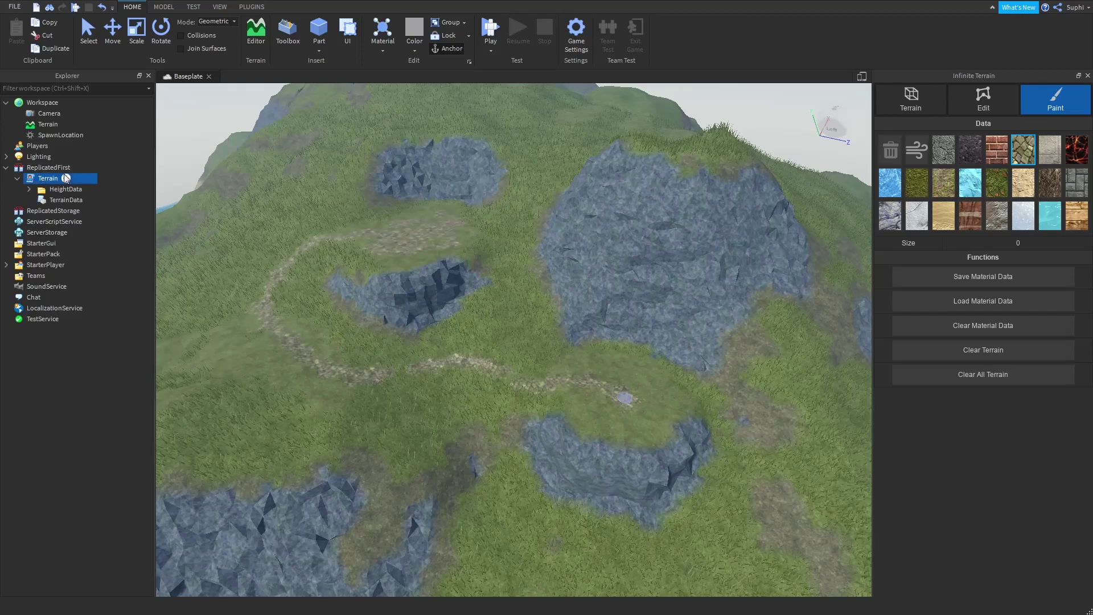
left_click(979, 280)
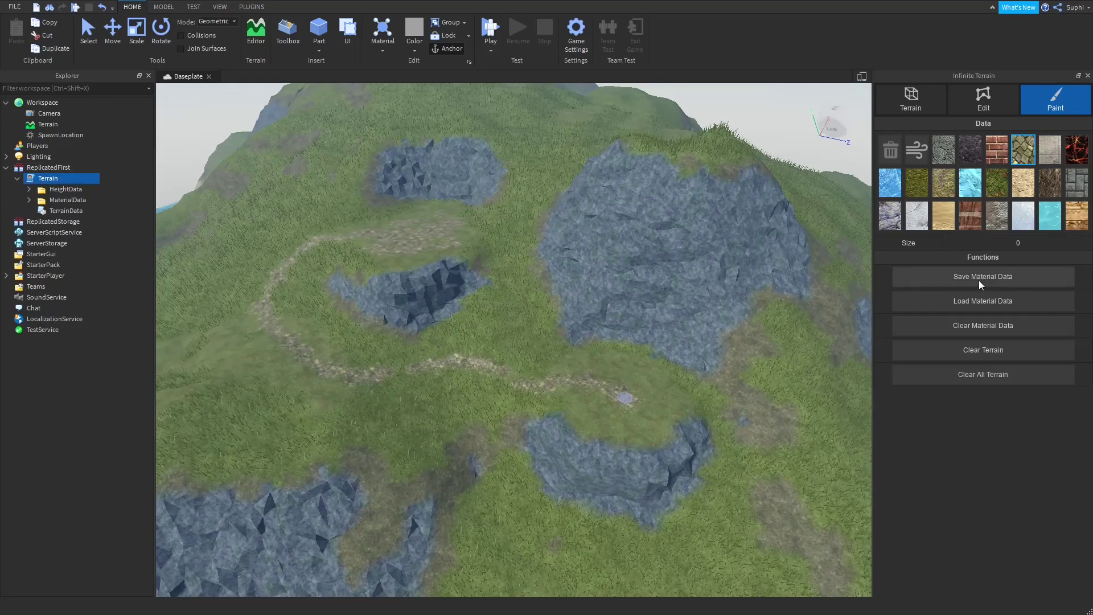
Clear all terrain and playtest the game, taking the character to the cobblestone-covered plateau
left_click(922, 103)
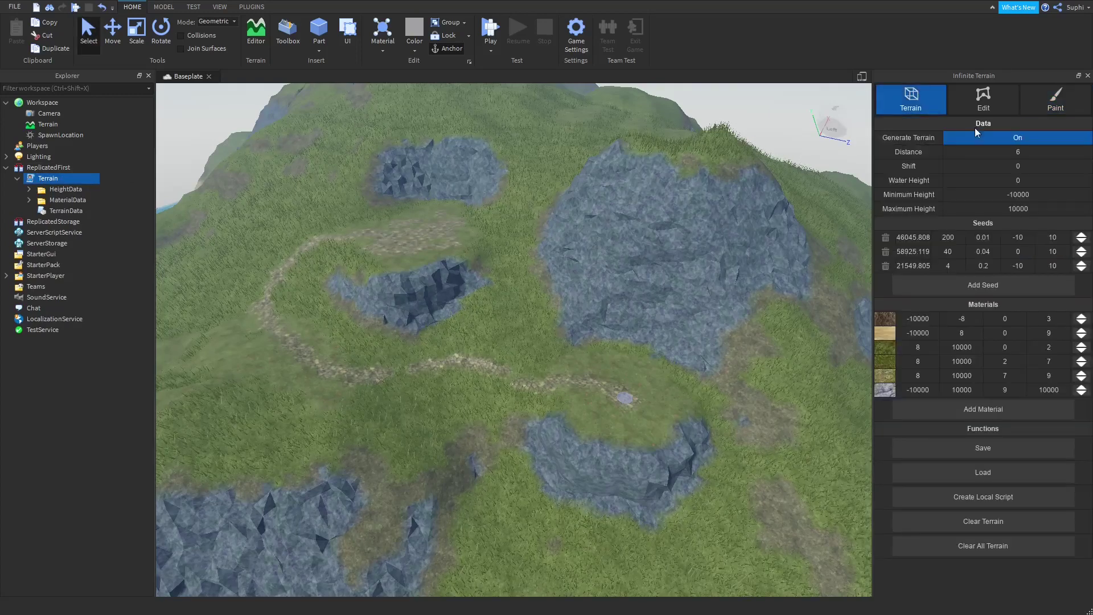
left_click(975, 544)
left_click(490, 30)
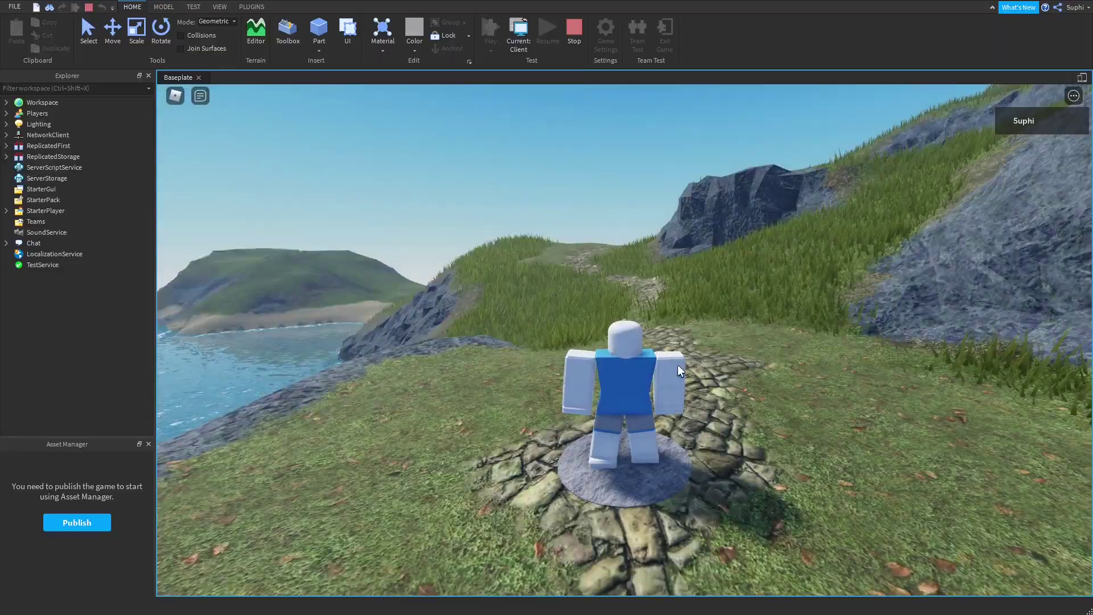
right_click_drag(678, 367, 688, 363)
key("w")
scroll(678, 366, "down", 5)
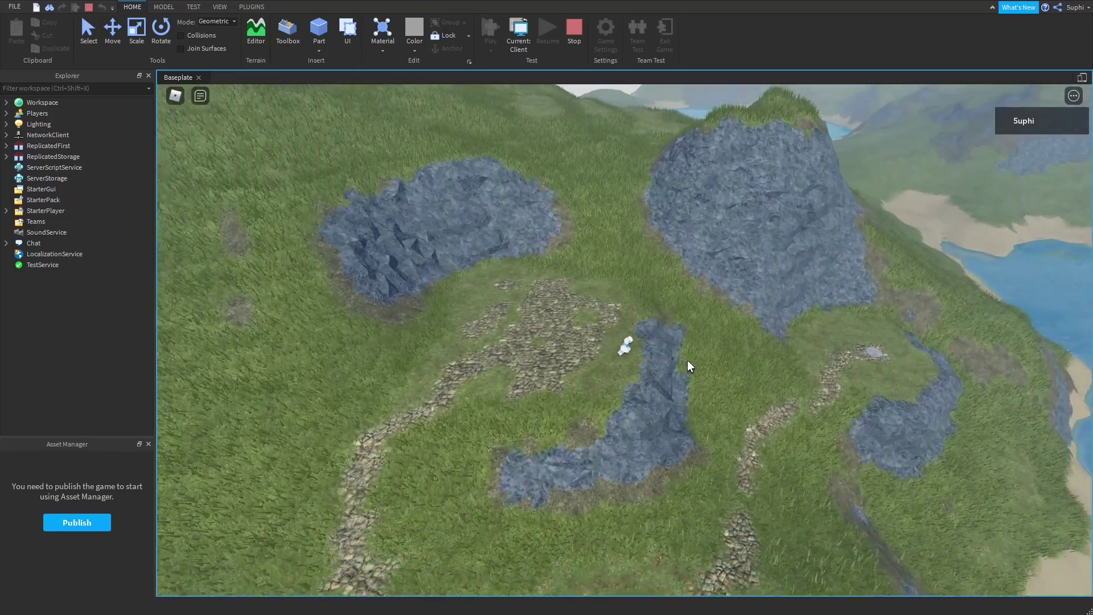
Stop the playtest and sculpt the hill beside the cobblestone plateau into a larger, steeper rock cliff
left_click(526, 31)
right_click_drag(620, 330, 620, 330)
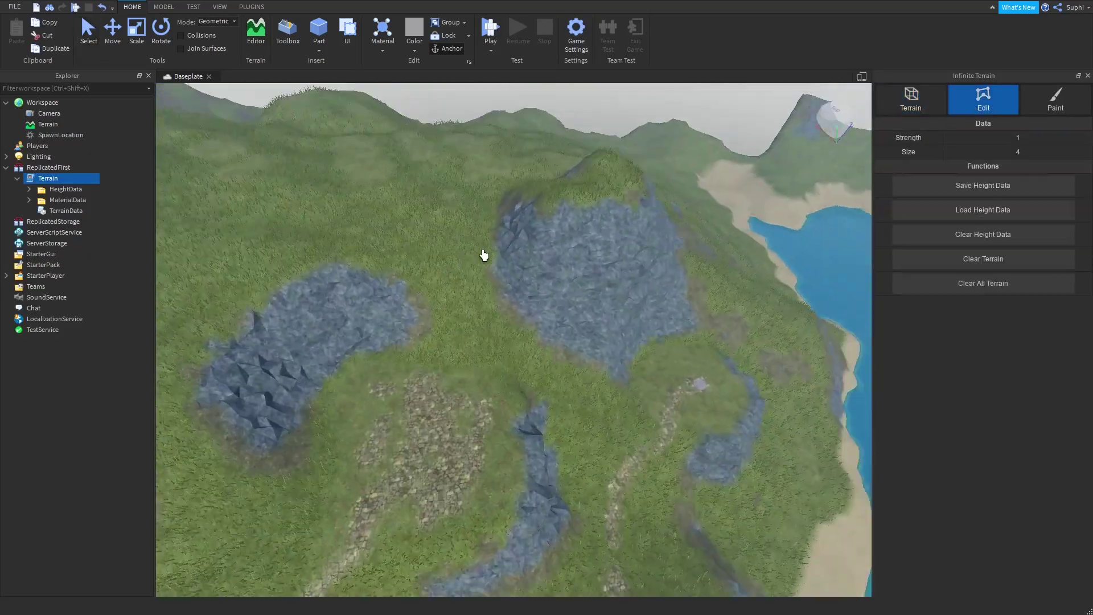
left_click_drag(484, 255, 460, 209)
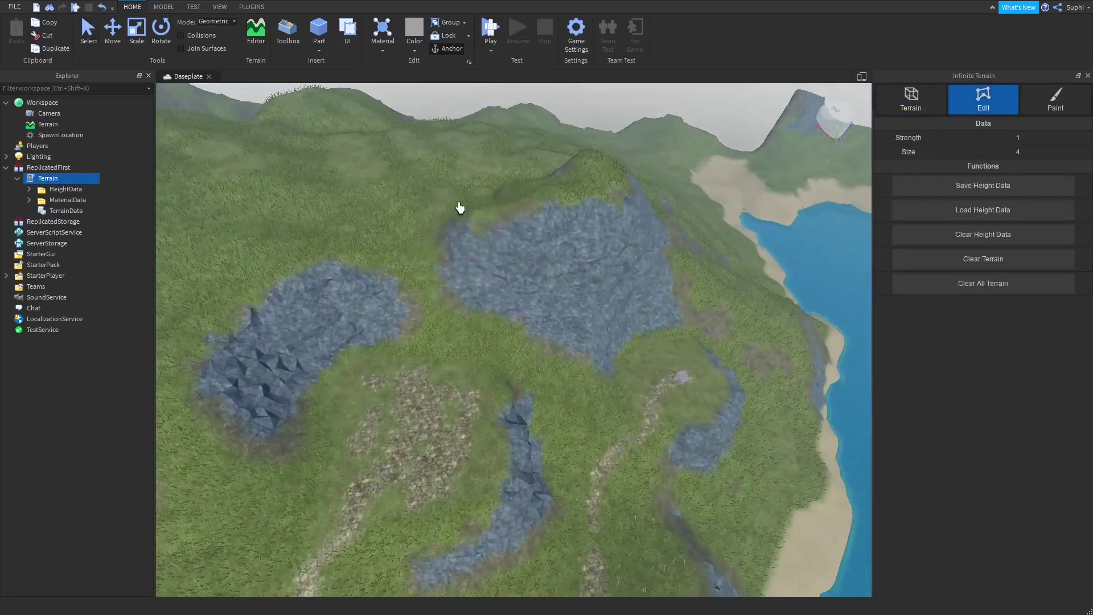
left_click_drag(598, 305, 590, 245)
mouse_move(590, 245)
right_mouse_down()
mouse_move(558, 252)
mouse_move(495, 235)
right_mouse_up()
mouse_move(495, 235)
left_mouse_down()
mouse_move(431, 255)
mouse_move(397, 228)
mouse_move(574, 251)
left_mouse_up()
right_click_drag(573, 251, 512, 281)
left_click_drag(512, 280, 573, 373)
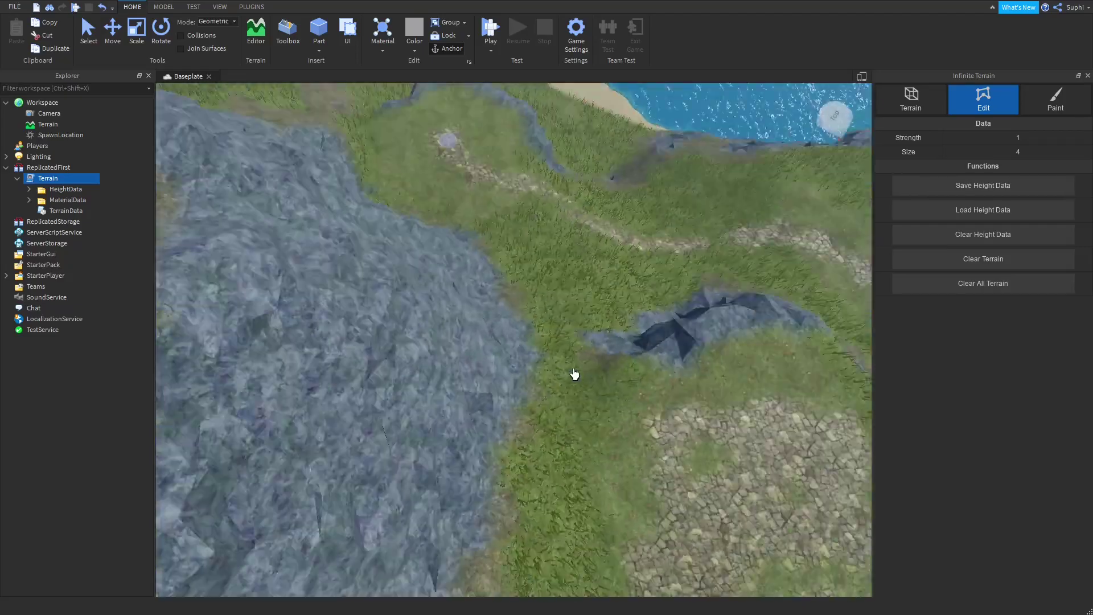
right_click_drag(573, 374, 595, 378)
Paint the Air material at size 0 on the cliff face to carve a cave opening above the grass
left_click(1056, 102)
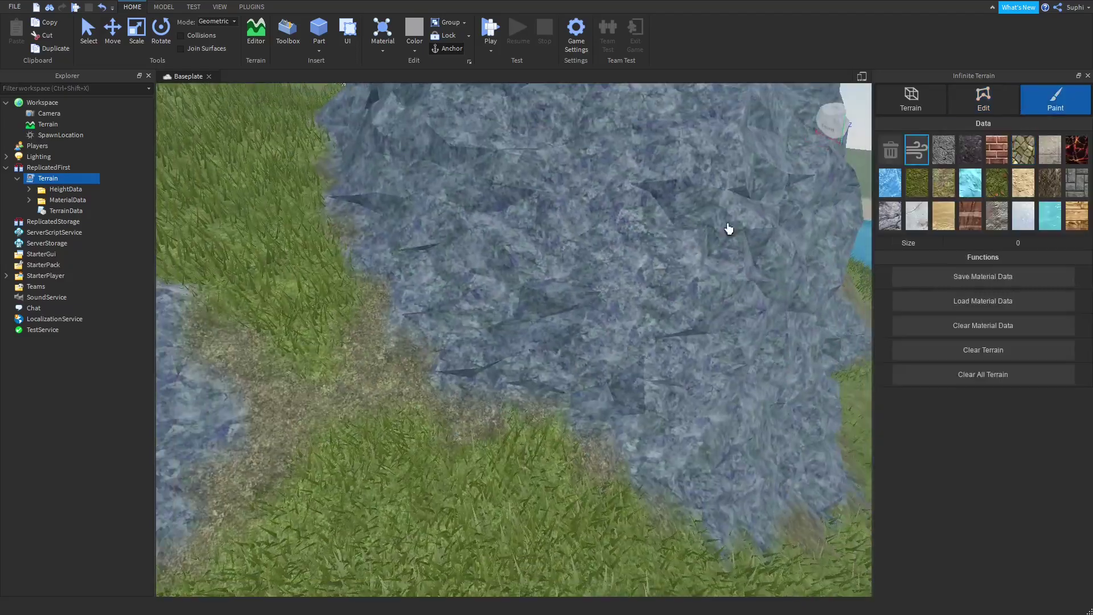
mouse_move(507, 365)
left_mouse_down()
mouse_move(581, 323)
mouse_move(530, 242)
mouse_move(596, 205)
mouse_move(615, 252)
left_mouse_up()
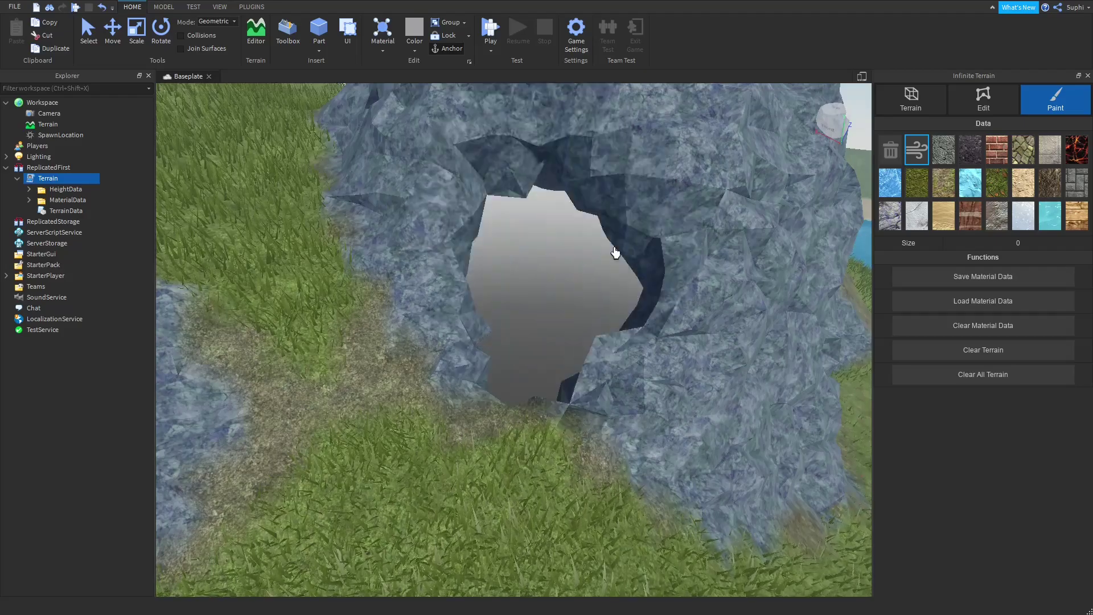
left_click_drag(496, 363, 502, 324)
right_click_drag(501, 324, 503, 324)
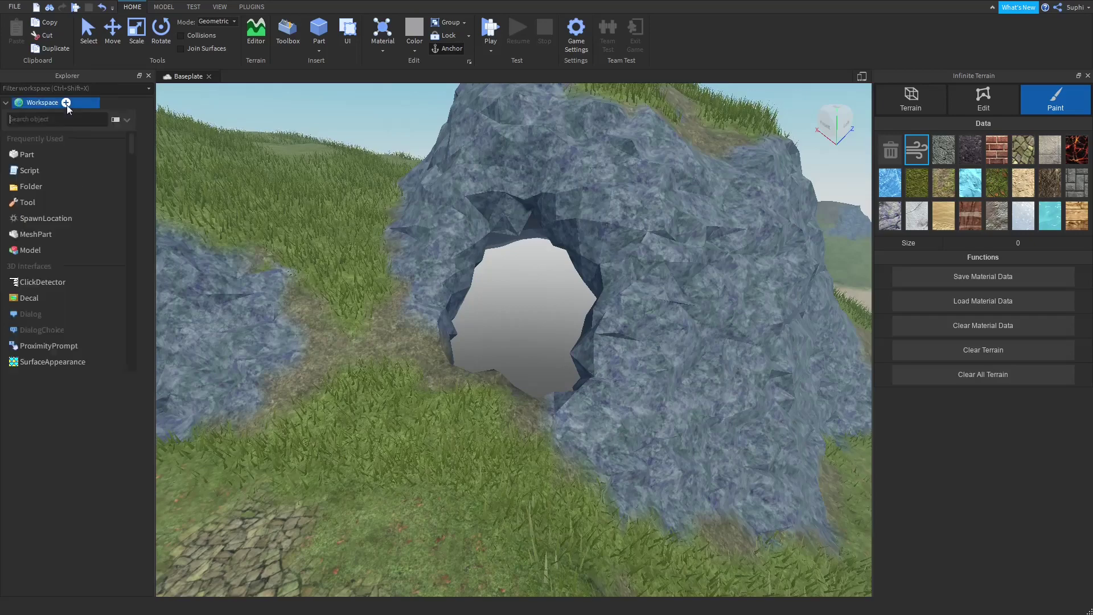
Insert an anchored part in Workspace with orientation 0,0,90, size 5,100,100, Cylinder shape and Slate material
left_click(220, 8)
left_click(55, 35)
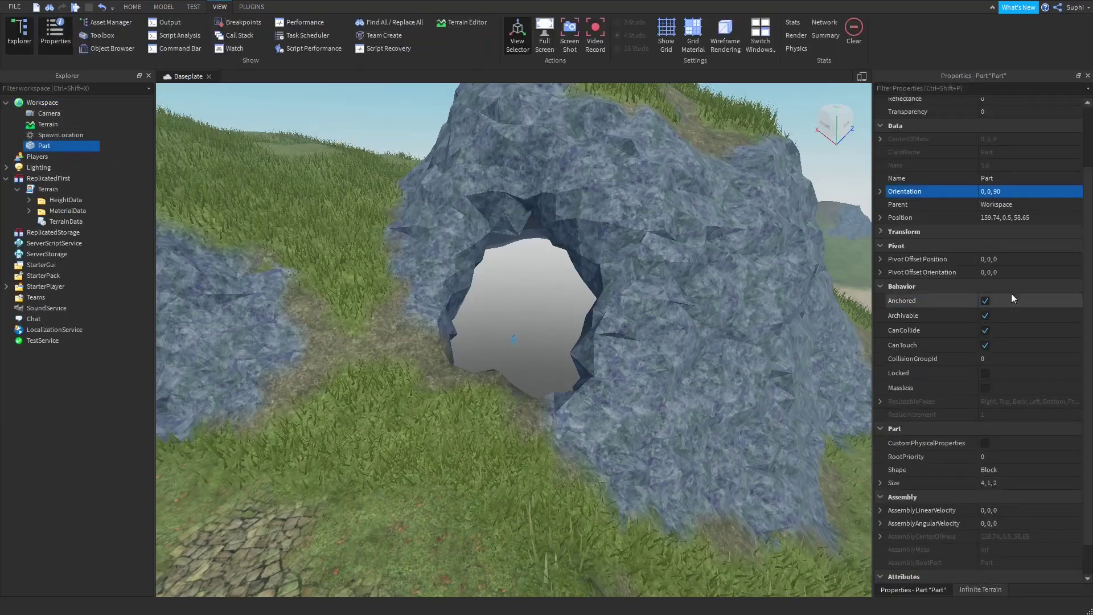
scroll(1019, 285, "down", 1)
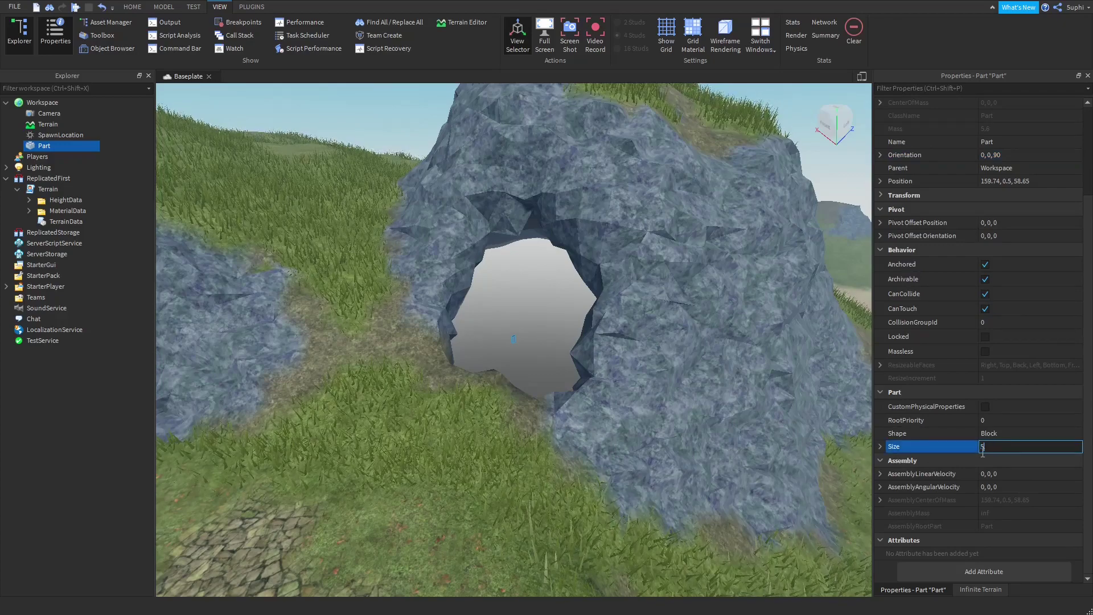
key("Return")
key("f")
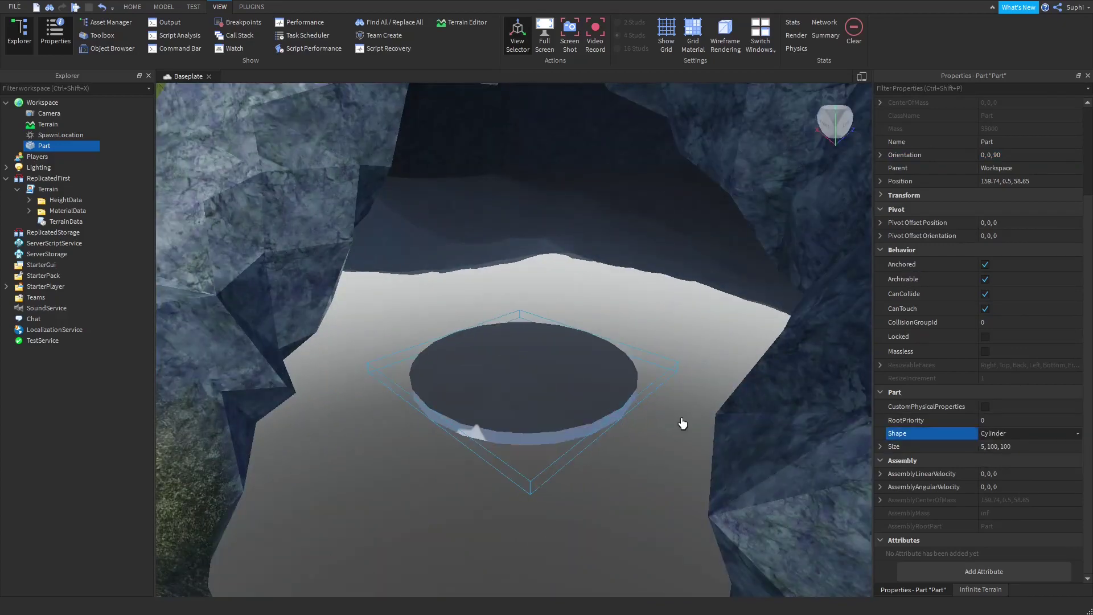
scroll(1012, 166, "up", 3)
Move the slate cylinder into the cave opening as its floor, to about 86, 67, -9
left_click(132, 7)
left_click(113, 32)
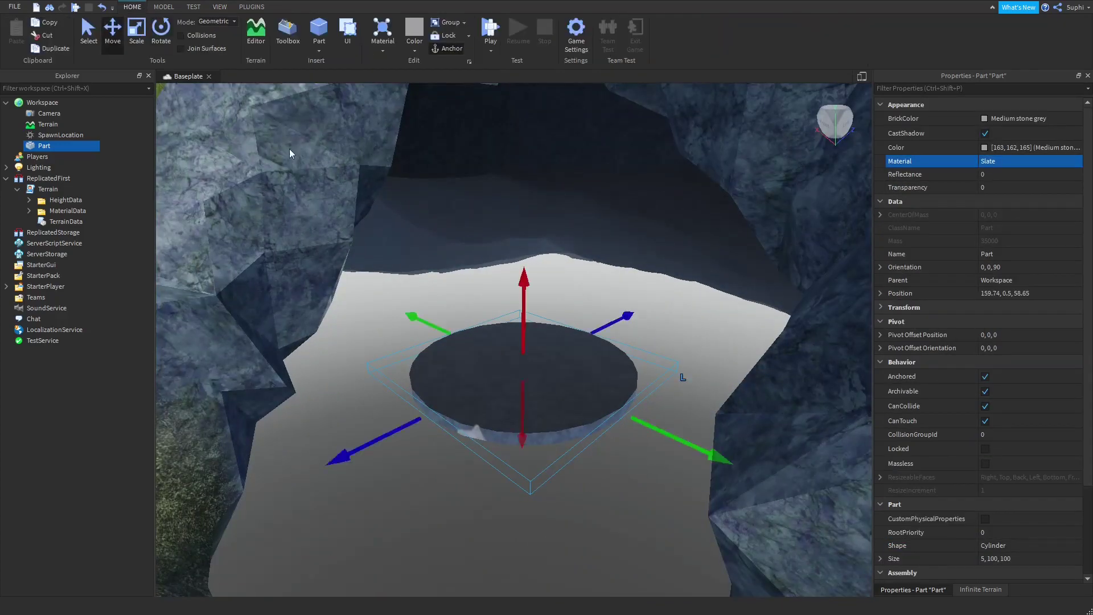
scroll(490, 274, "down", 4)
right_click_drag(496, 276, 504, 290)
left_click_drag(507, 293, 506, 165)
left_click_drag(328, 284, 156, 346)
left_click_drag(511, 312, 508, 245)
right_click_drag(508, 245, 501, 273)
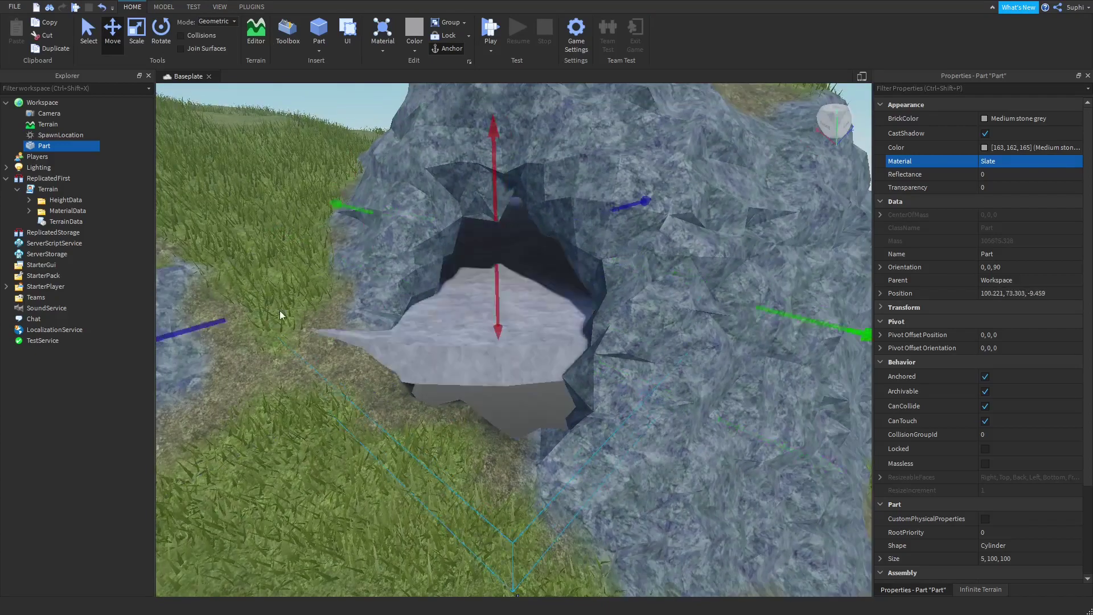
right_click_drag(279, 310, 302, 285)
left_click_drag(706, 296, 739, 302)
Rotate the cave floor cylinder slightly to match the slope, to an orientation of about 2, 0, 93
key("ctrl+4")
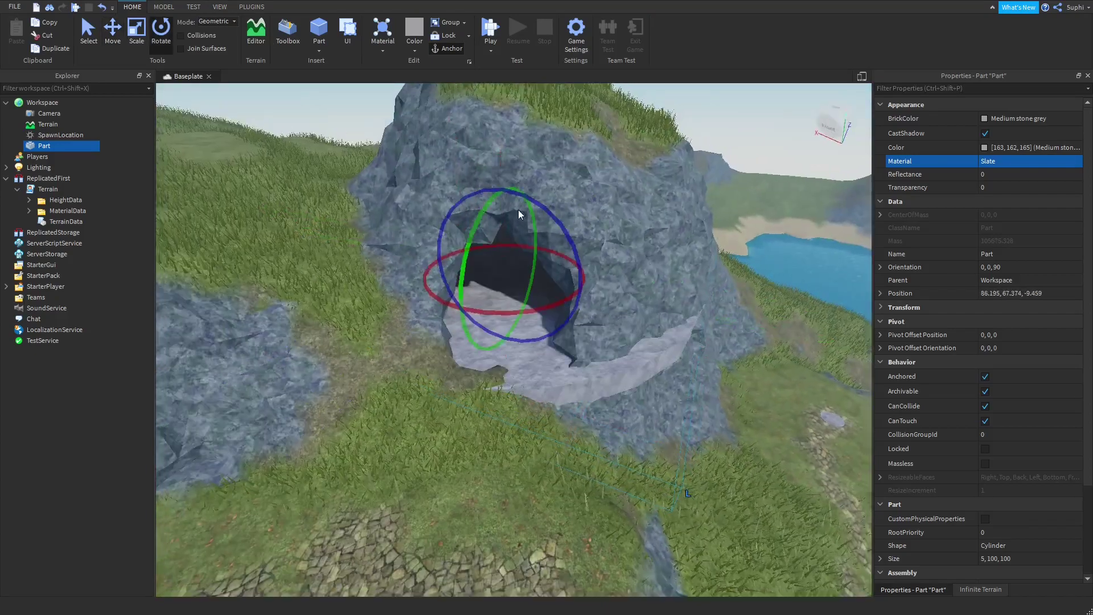
right_click_drag(518, 209, 535, 213)
left_click_drag(538, 221, 540, 222)
right_click_drag(540, 222, 519, 233)
scroll(518, 205, "up", 2)
left_click_drag(514, 183, 512, 188)
left_click_drag(589, 177, 593, 184)
right_click_drag(594, 184, 599, 213)
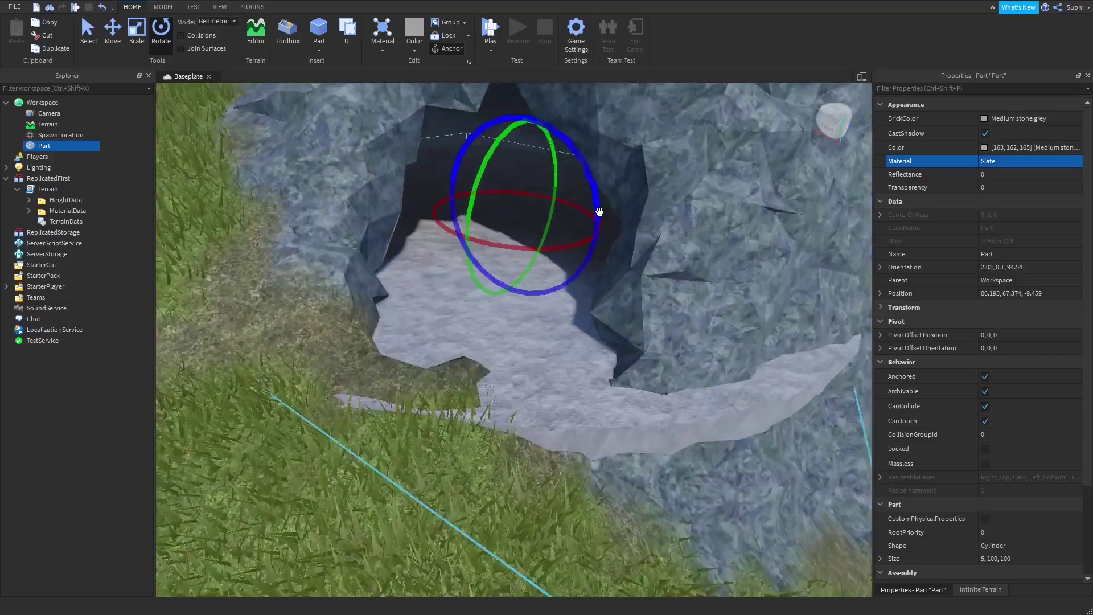
scroll(599, 213, "down", 4)
scroll(609, 233, "up", 1)
scroll(644, 274, "up", 4)
scroll(658, 283, "down", 3)
left_click_drag(646, 270, 644, 265)
left_click_drag(548, 228, 546, 231)
scroll(635, 279, "down", 4)
left_click_drag(682, 273, 675, 285)
scroll(674, 285, "down", 4)
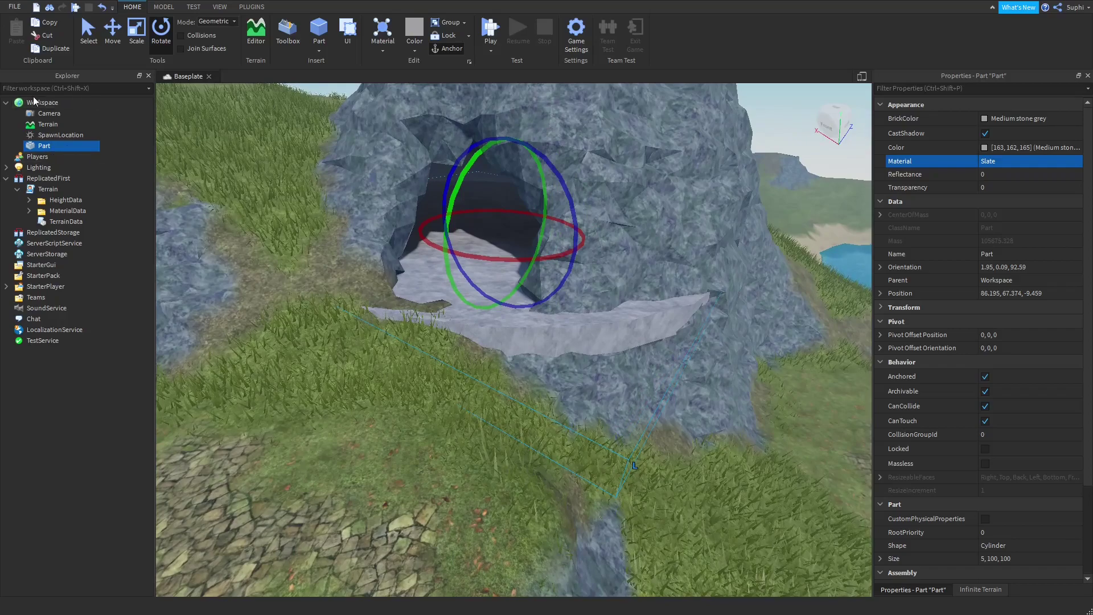
Sculpt the ground below the cave entrance with edit strength 1 and size 4 so the grass meets the slate floor
left_click(34, 102)
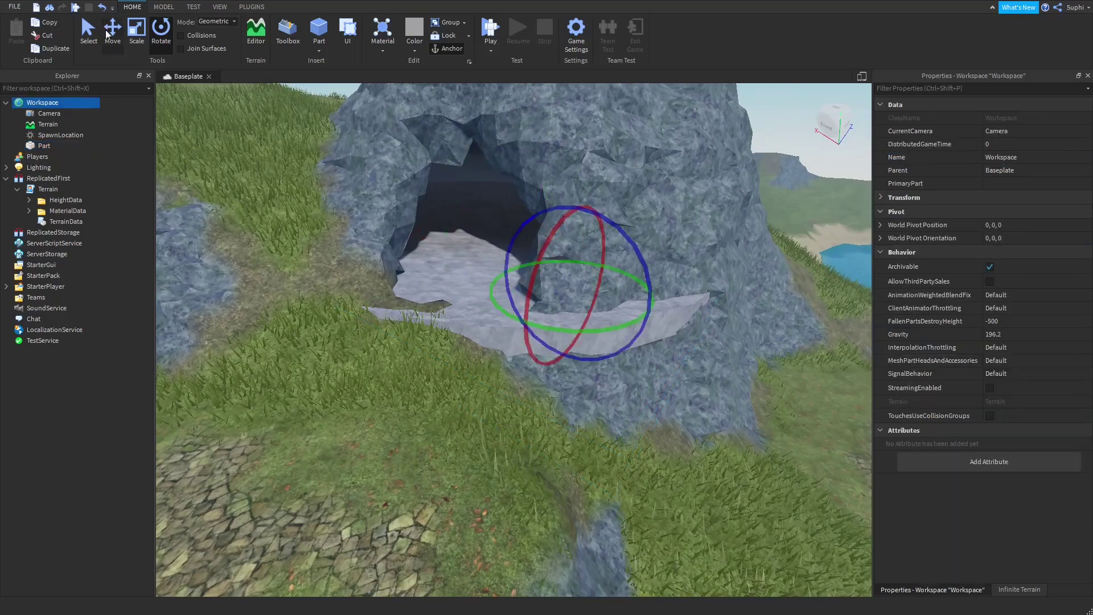
left_click(1004, 592)
left_click(983, 101)
right_click_drag(634, 275, 610, 336)
mouse_move(610, 337)
left_mouse_down()
mouse_move(540, 316)
mouse_move(673, 294)
left_mouse_up()
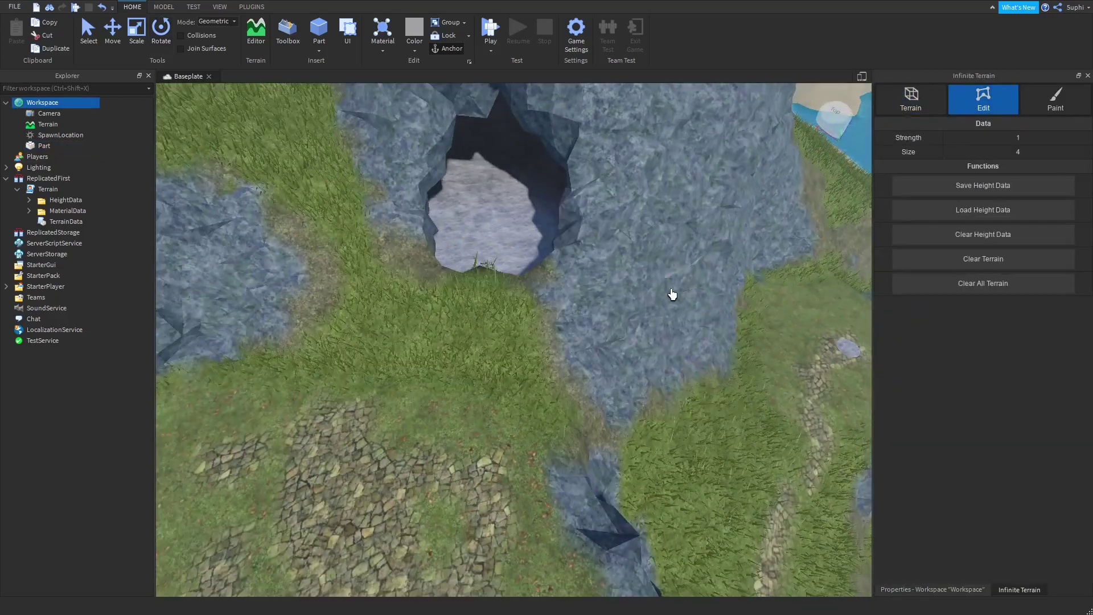
scroll(606, 281, "up", 3)
right_click_drag(673, 294, 876, 256)
Adjust the terrain heights around the cave's slate floor and inner walls with edit sizes 1 and 2
type("1")
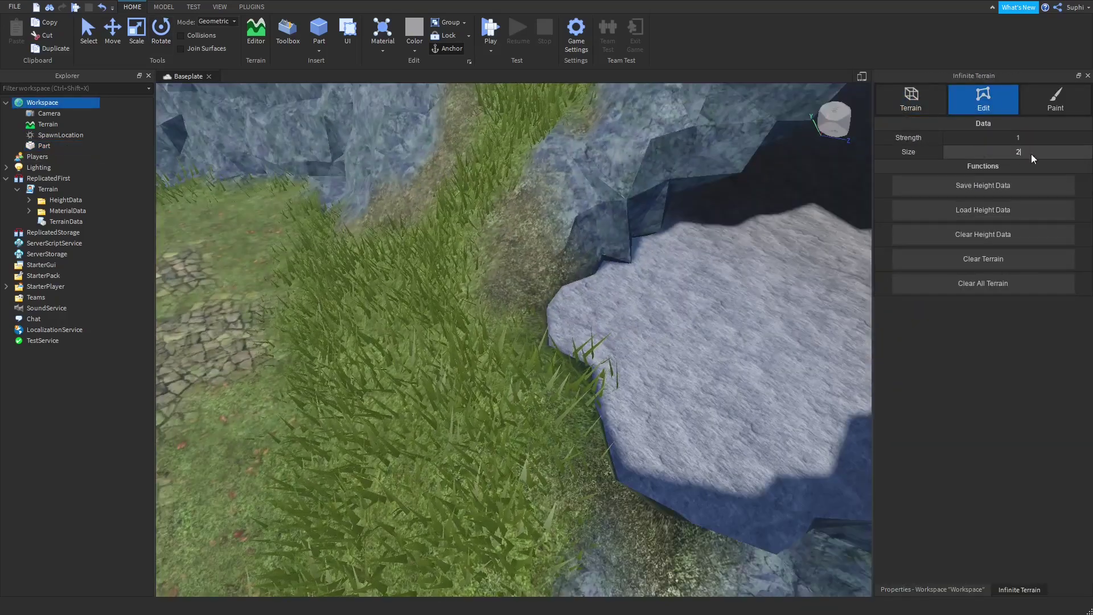
key("Return")
right_click_drag(486, 393, 490, 396)
key("w")
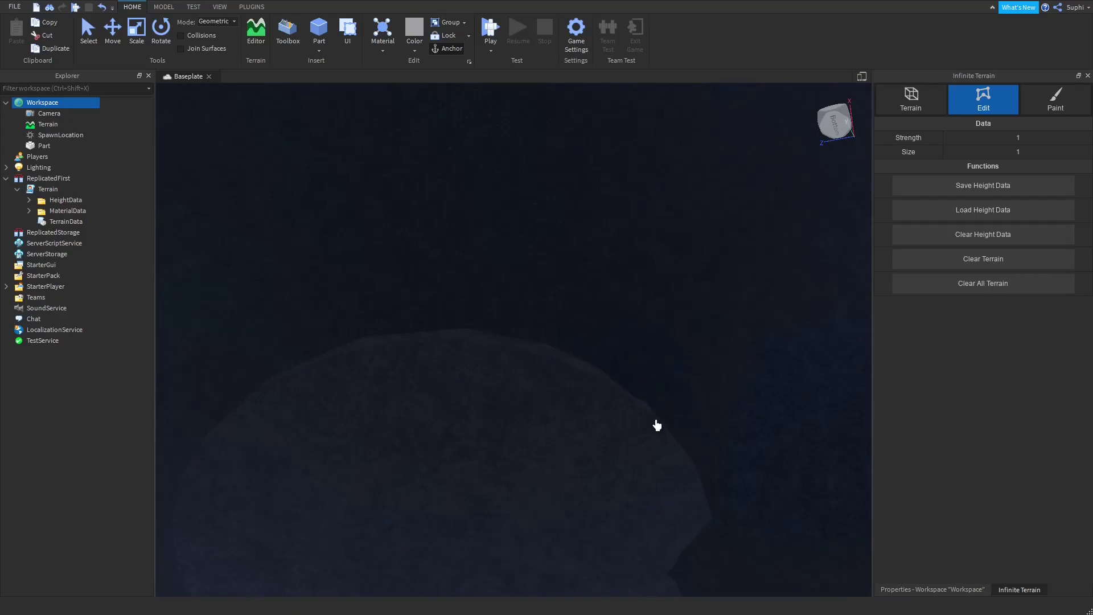
right_click_drag(444, 317, 490, 326)
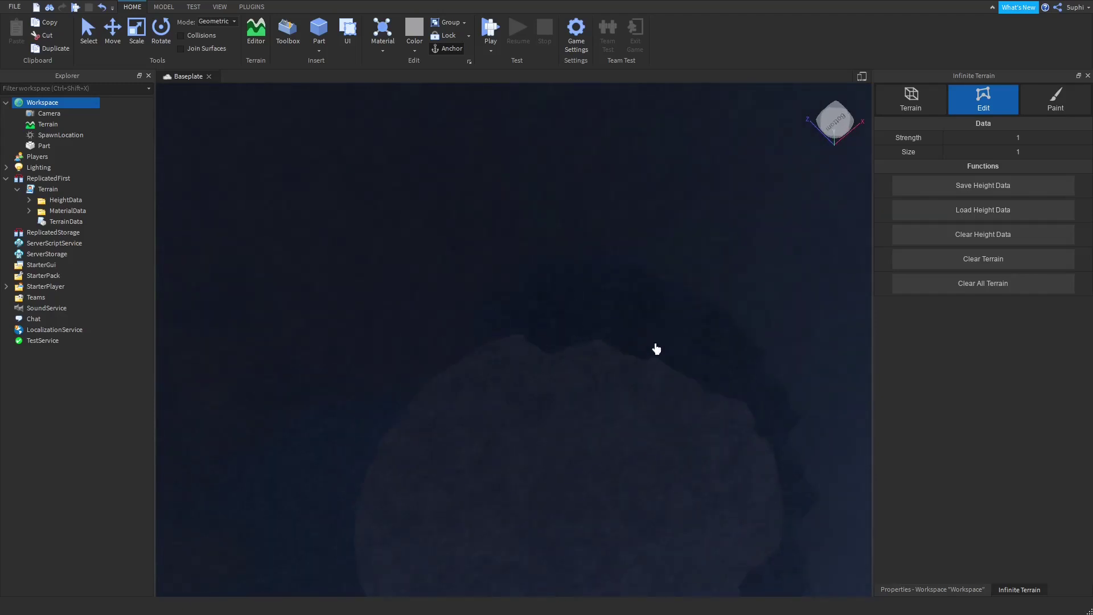
right_click_drag(813, 522, 464, 213)
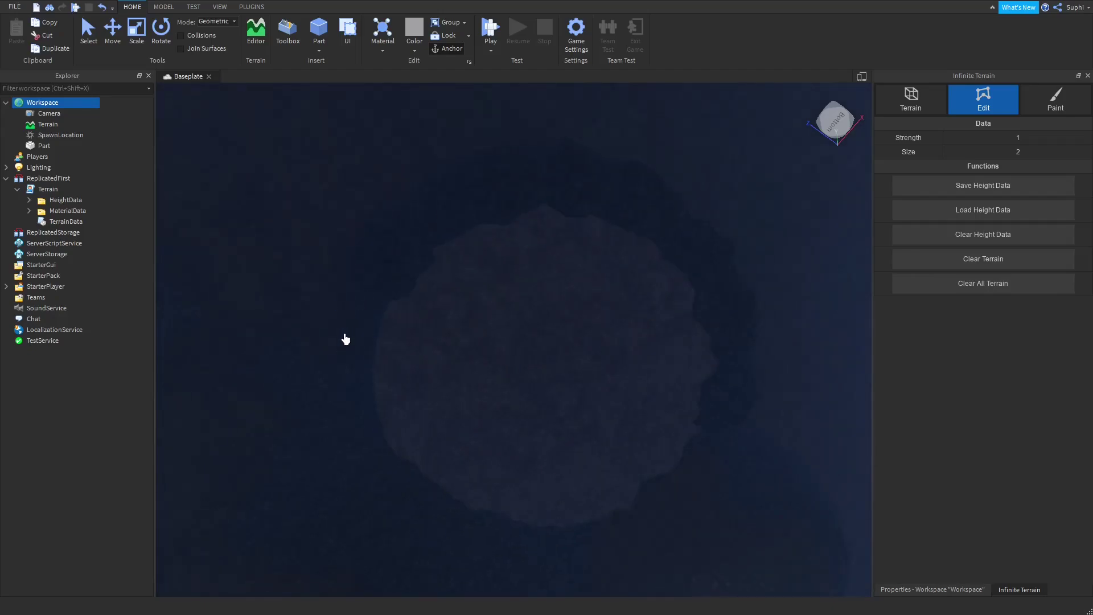
right_click_drag(398, 474, 500, 465)
key("s")
right_click_drag(543, 290, 579, 302)
key("w")
left_click_drag(579, 302, 590, 211)
right_click_drag(590, 212, 552, 224)
left_click_drag(552, 225, 661, 156)
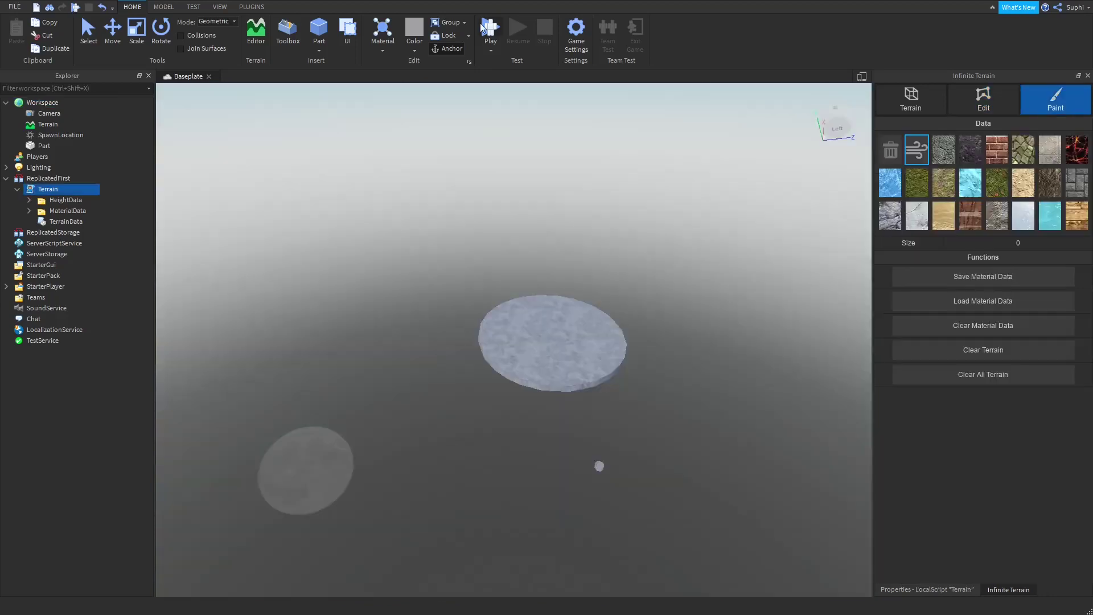
Playtest the game and run the character along the cobblestone path into the cave
left_click(481, 27)
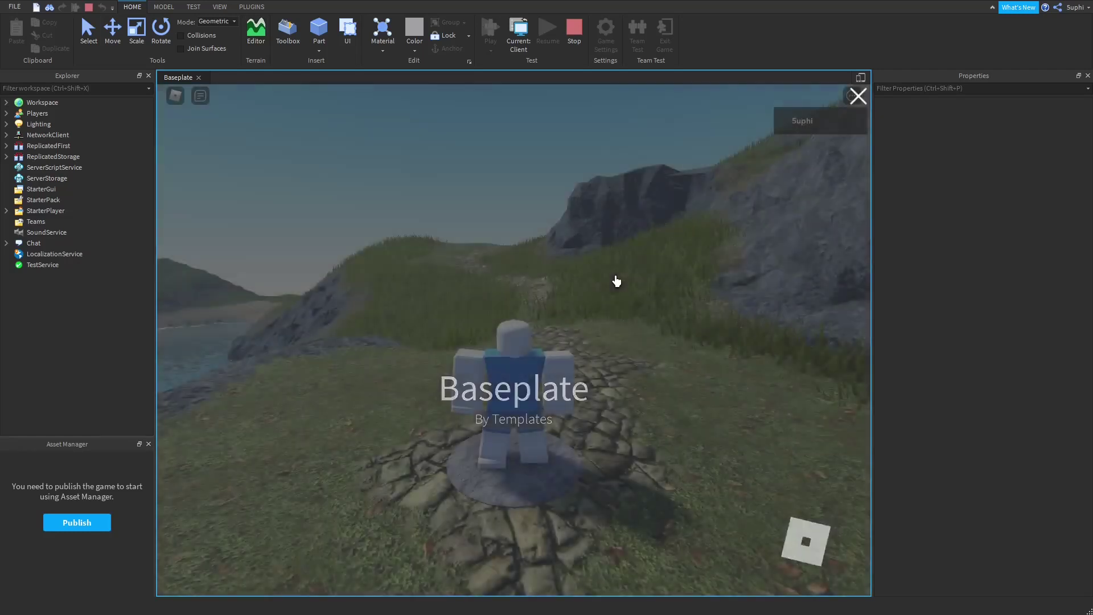
key("w")
right_click_drag(559, 265, 559, 265)
scroll(559, 265, "down", 10)
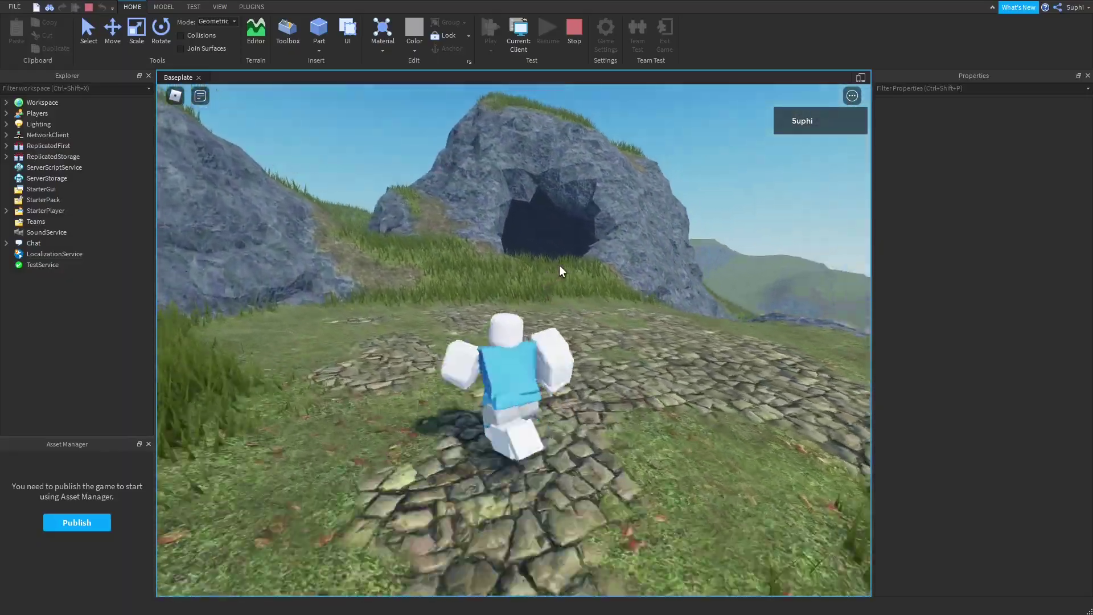
scroll(559, 268, "up", 10)
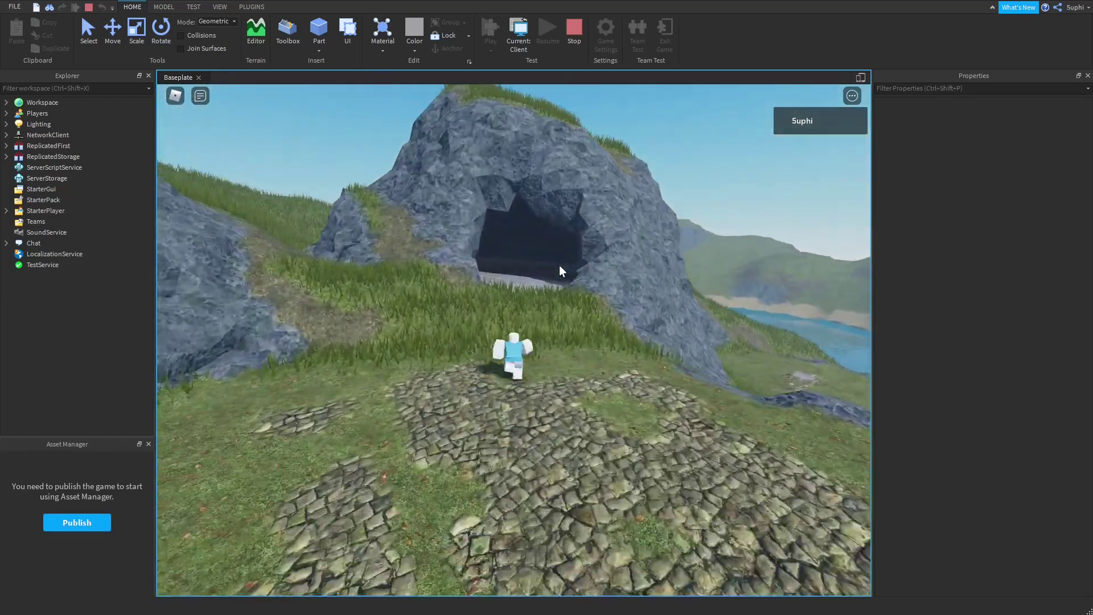
key("w")
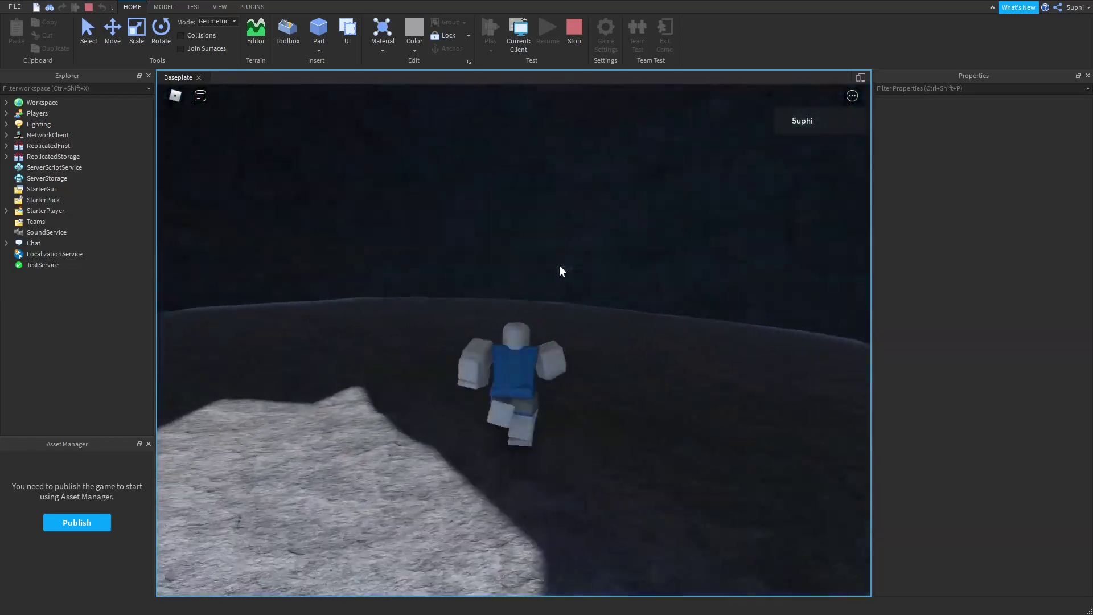
right_click_drag(559, 266, 559, 266)
Walk the character over the top of the cave hill and back inside to inspect the cave in the playtest
key("s")
key("w")
key("w")
key("w")
key("w")
scroll(559, 265, "down", 4)
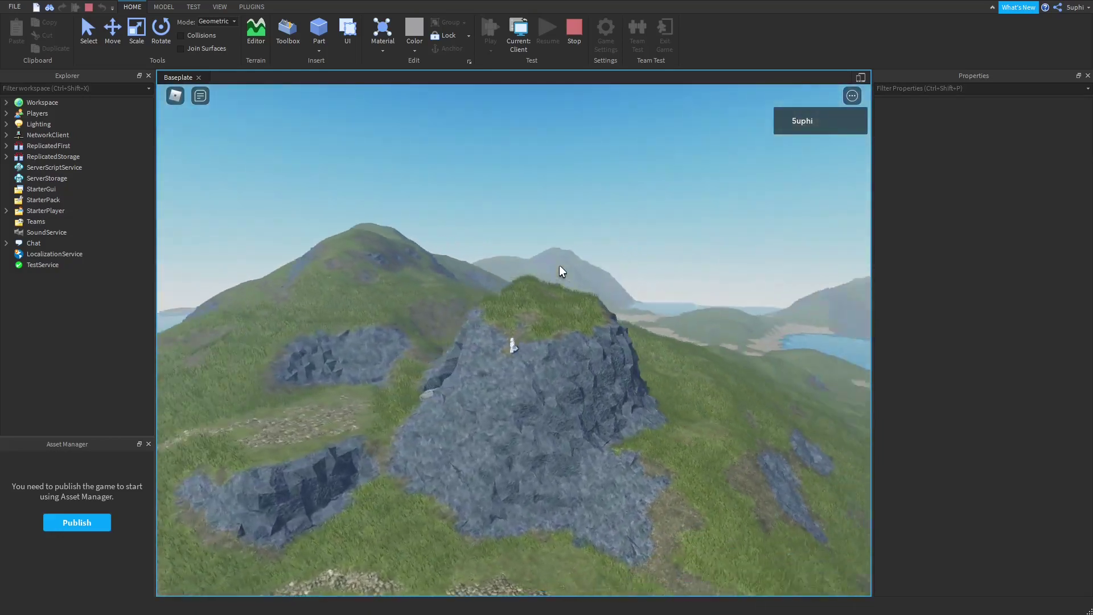
key("w")
scroll(559, 266, "up", 4)
key("w")
scroll(559, 266, "up", 4)
key("s")
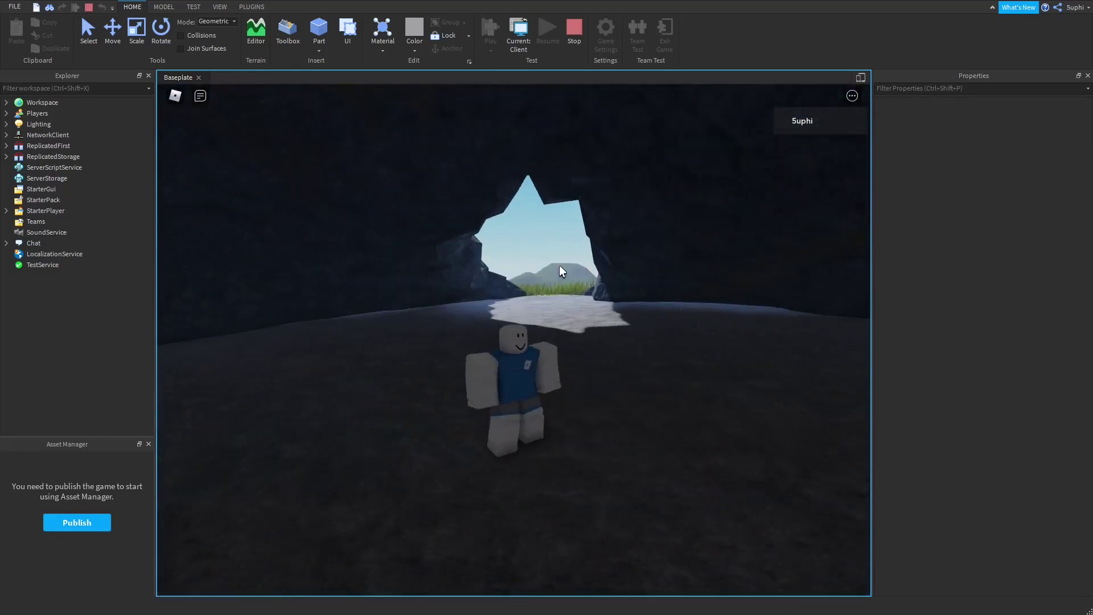
key("w")
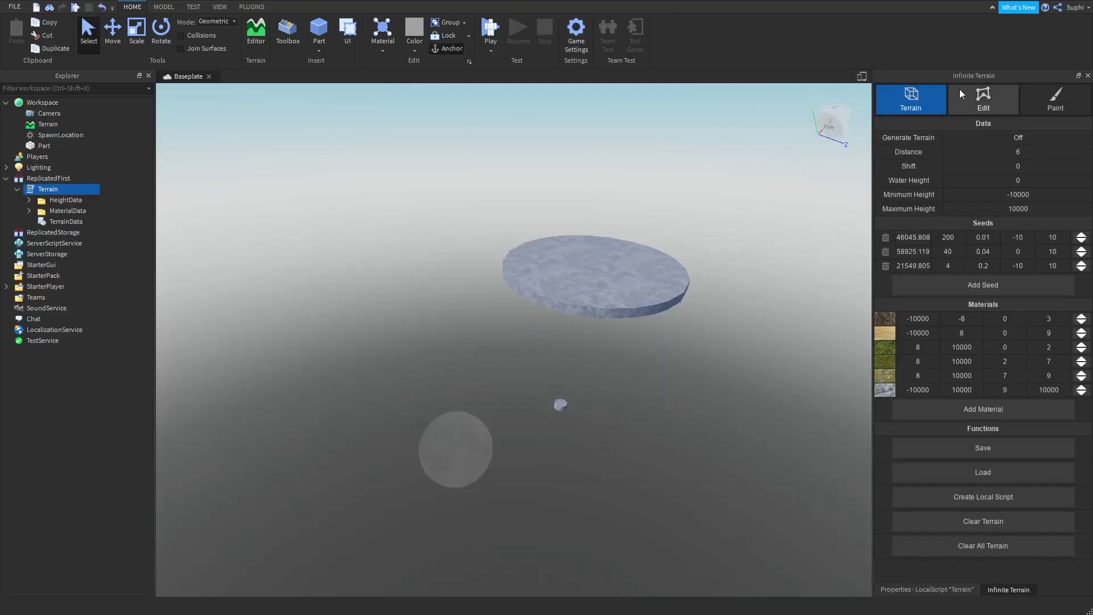
Turn on Generate Terrain and regenerate the terrain around the cave and across the neighbouring grassy hills
left_click(998, 137)
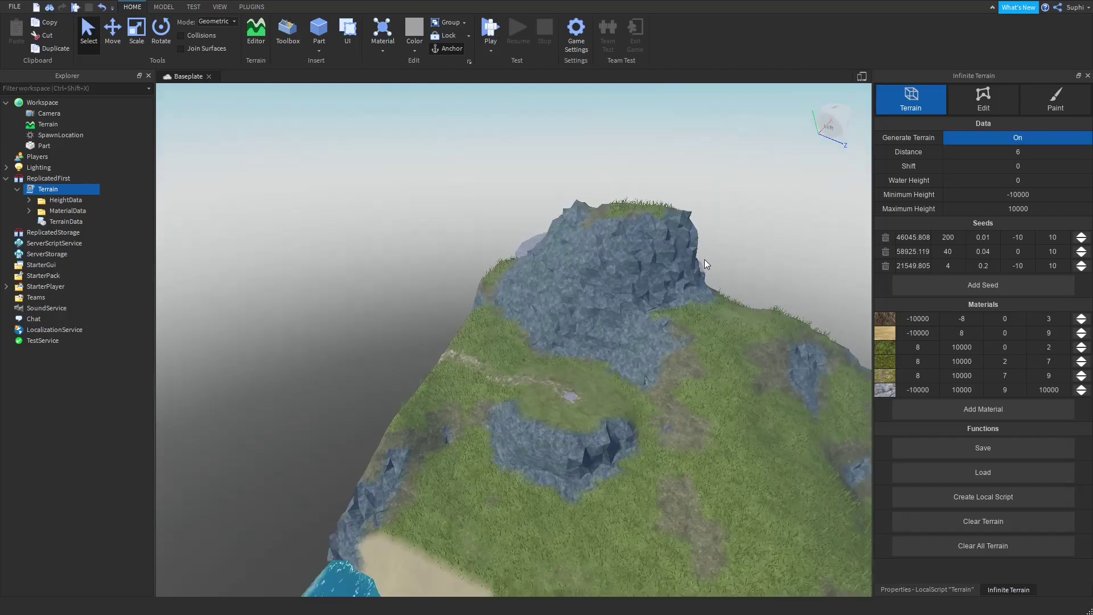
key("s")
right_click_drag(705, 260, 658, 252)
key("w")
key("w")
key("s")
key("w")
key("w")
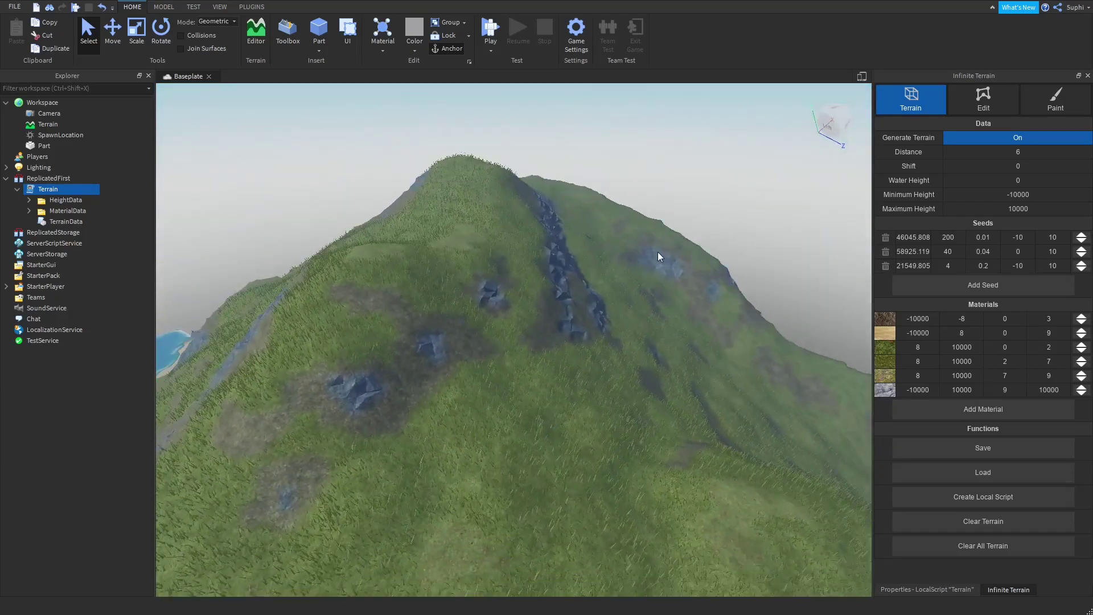
Grow a Rock ridge across the grassy hillside with Roblox's own Terrain Editor, using a sphere brush with base size 6 and strength 1
left_click(257, 27)
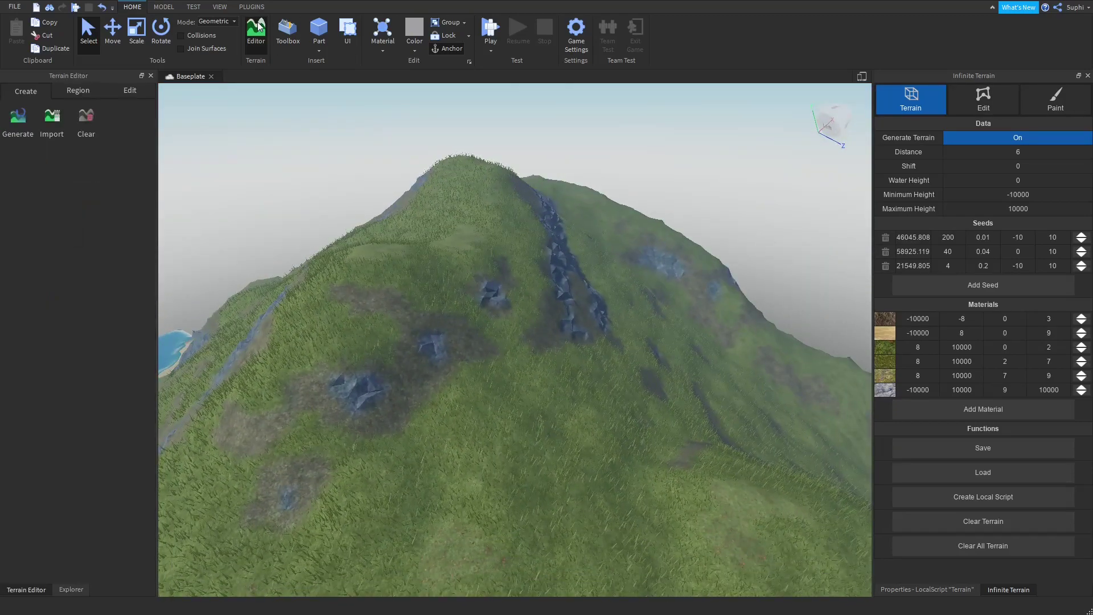
left_click(131, 90)
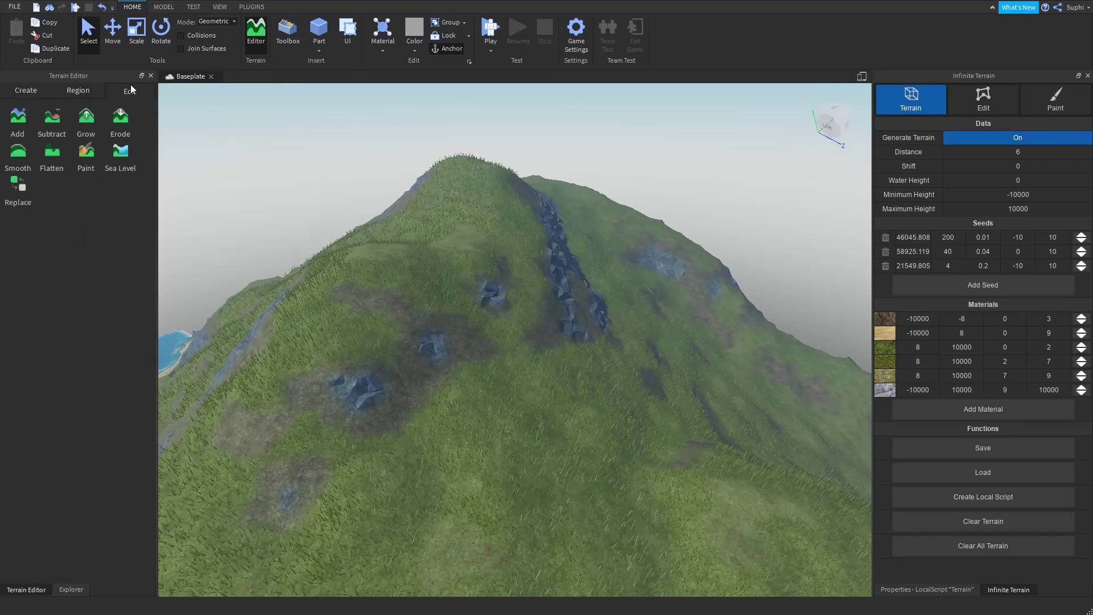
left_click(90, 129)
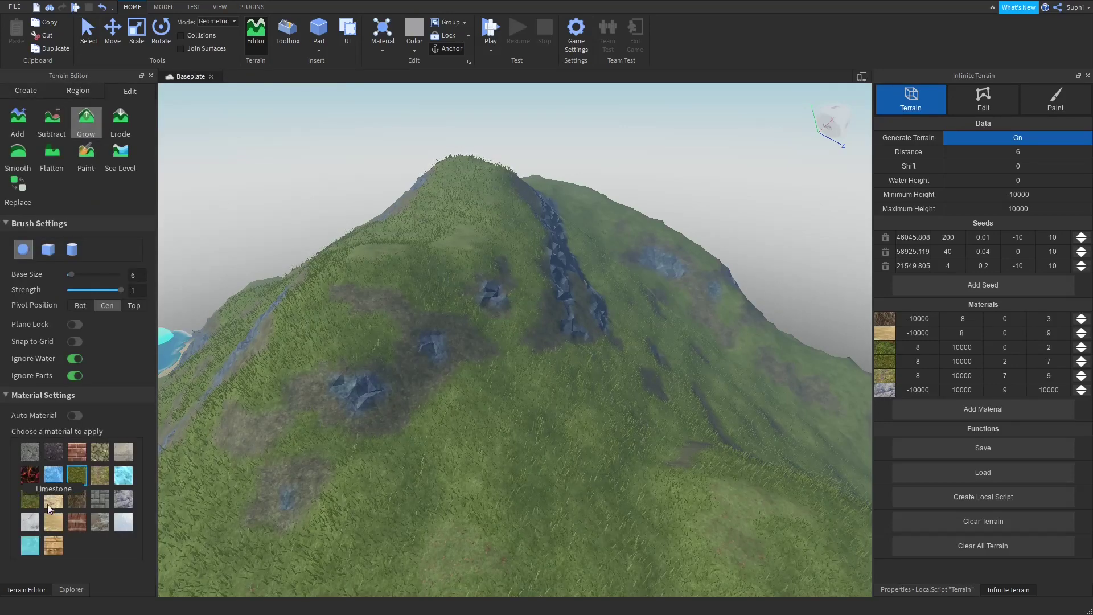
left_click(132, 502)
right_click_drag(534, 391, 535, 389)
key("w")
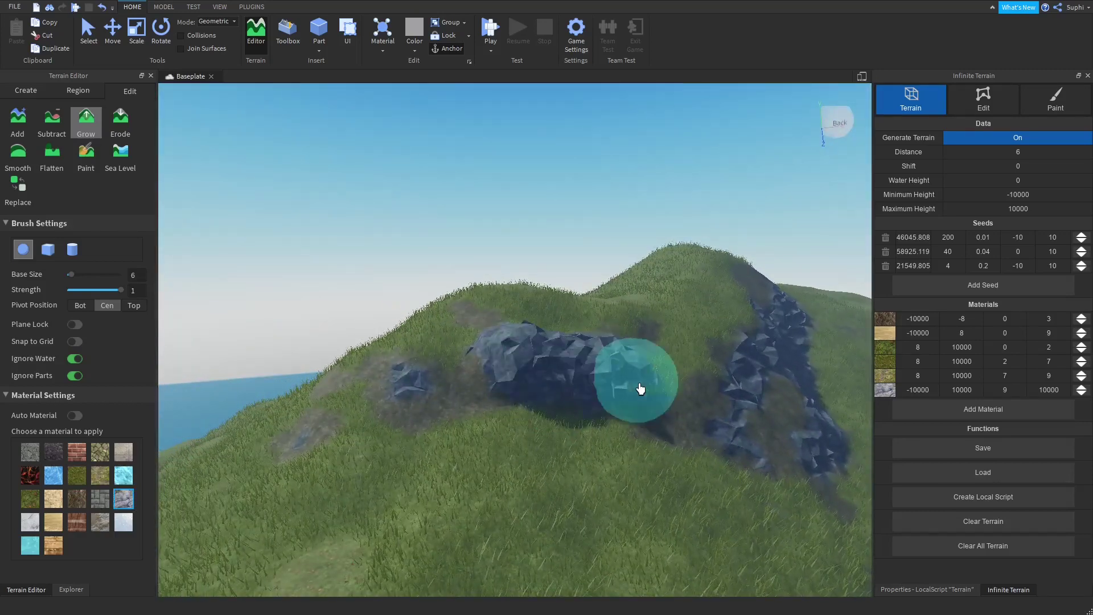
left_click_drag(640, 389, 541, 366)
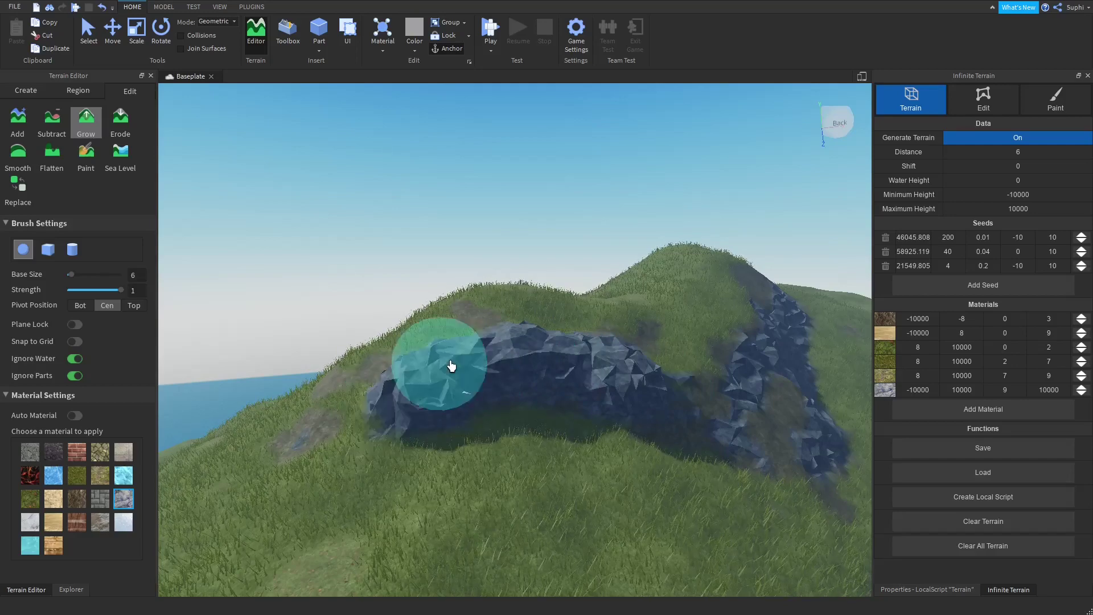
Grow the Rock ridge upward into a tall arch with a leg reaching down to the grassy hillside
mouse_move(452, 365)
left_mouse_down()
mouse_move(615, 366)
mouse_move(420, 378)
mouse_move(646, 359)
mouse_move(688, 420)
left_mouse_up()
mouse_move(729, 456)
left_mouse_down()
mouse_move(695, 398)
mouse_move(743, 497)
mouse_move(686, 388)
mouse_move(708, 405)
mouse_move(739, 500)
mouse_move(720, 485)
mouse_move(682, 373)
left_mouse_up()
key("s")
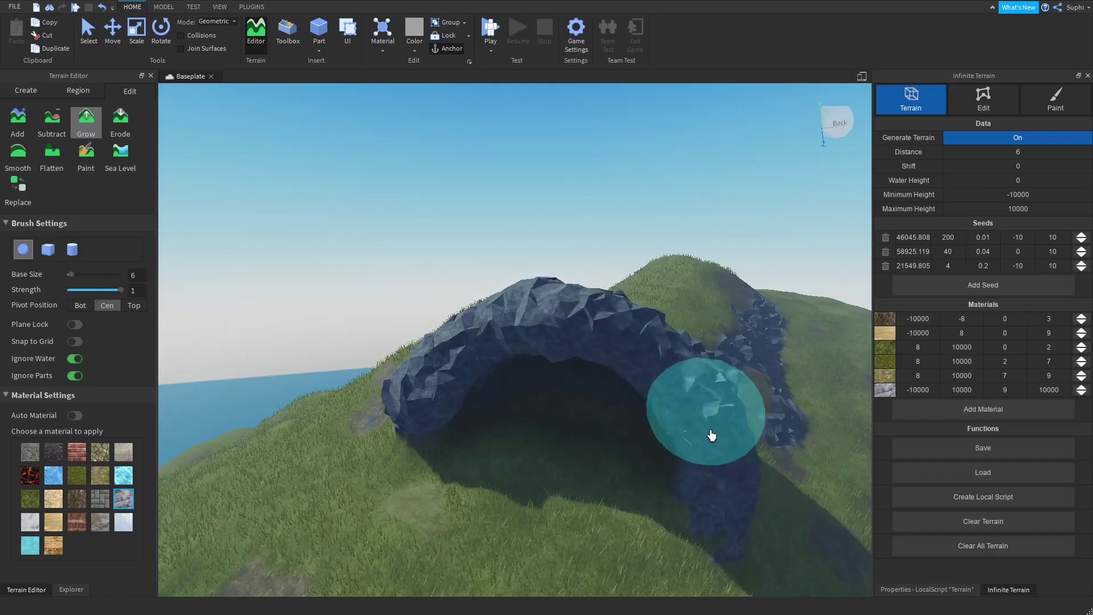
right_click_drag(708, 467, 708, 469)
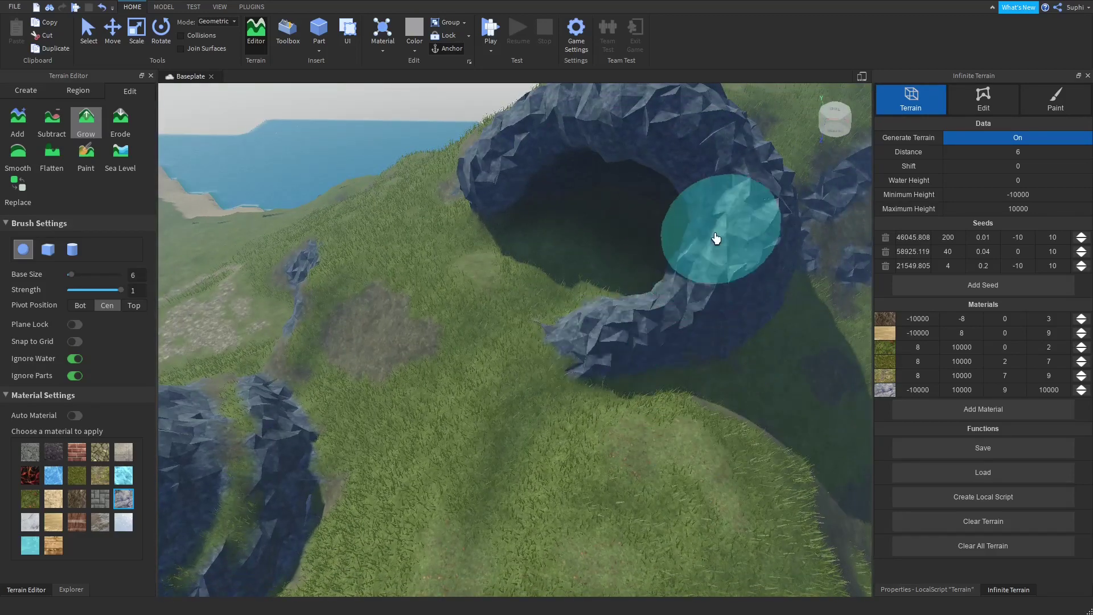
mouse_move(672, 182)
left_mouse_down()
mouse_move(668, 225)
mouse_move(637, 281)
left_mouse_up()
right_click_drag(613, 269, 593, 247)
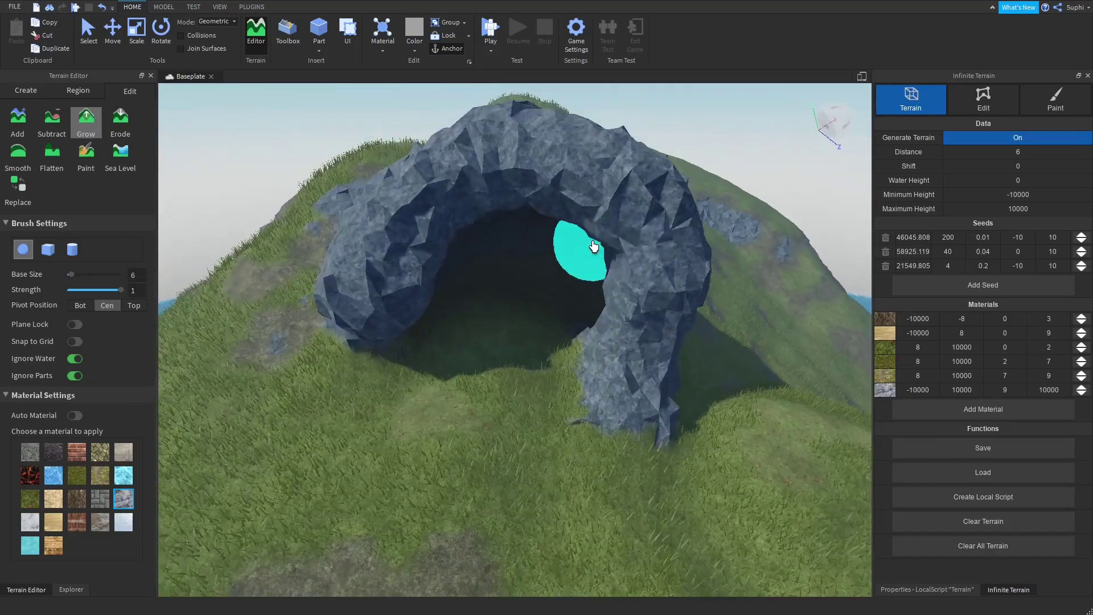
Thicken the arch's crown with Rock and grow another rock support from the grass beneath it
mouse_move(569, 194)
left_mouse_down()
mouse_move(547, 181)
mouse_move(530, 192)
left_mouse_up()
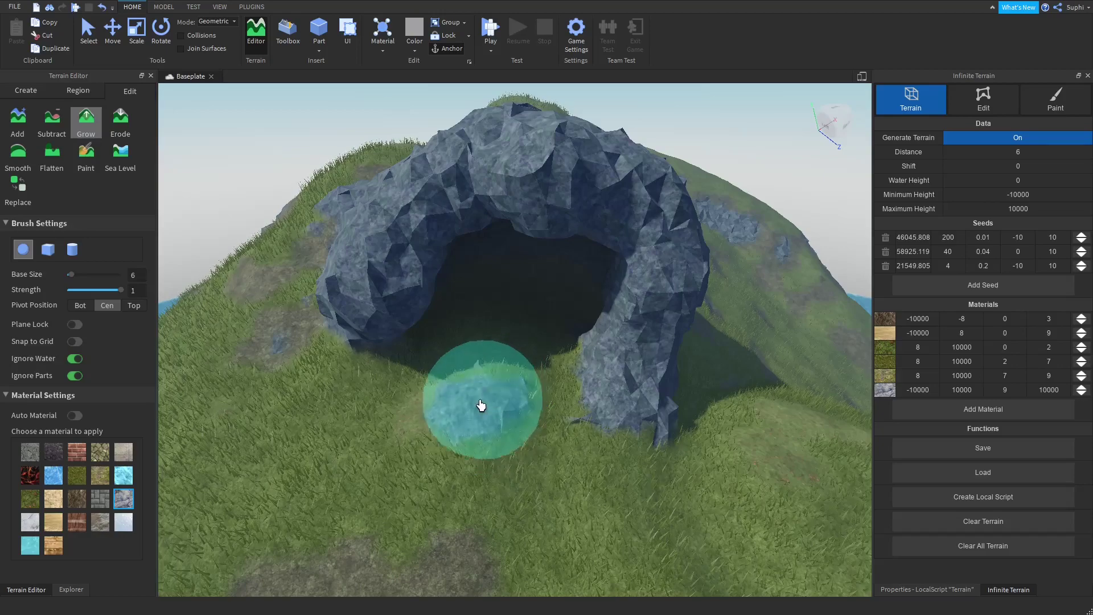
right_click_drag(498, 373, 510, 377)
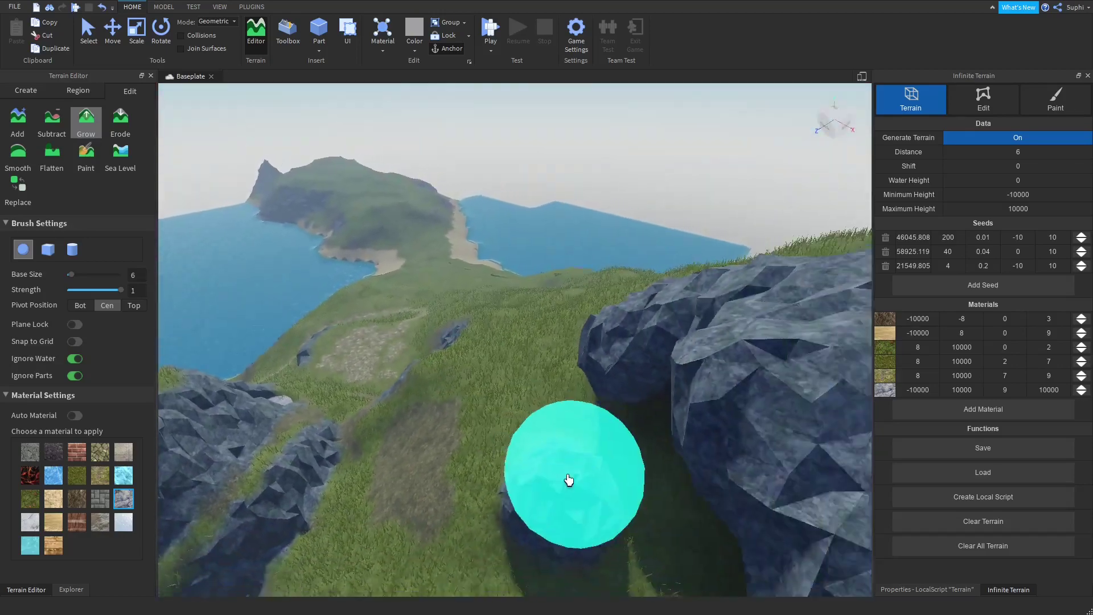
right_click_drag(622, 464, 598, 454)
left_click_drag(586, 441, 545, 491)
Review the rock arch from across the cave hillside, deselect the Grow tool and close the Terrain Editor
key("a")
key("a")
right_click_drag(586, 505, 588, 505)
key("s")
key("d")
key("w")
key("d")
key("a")
key("s")
left_click(586, 506)
key("a")
key("w")
key("a")
left_click(93, 116)
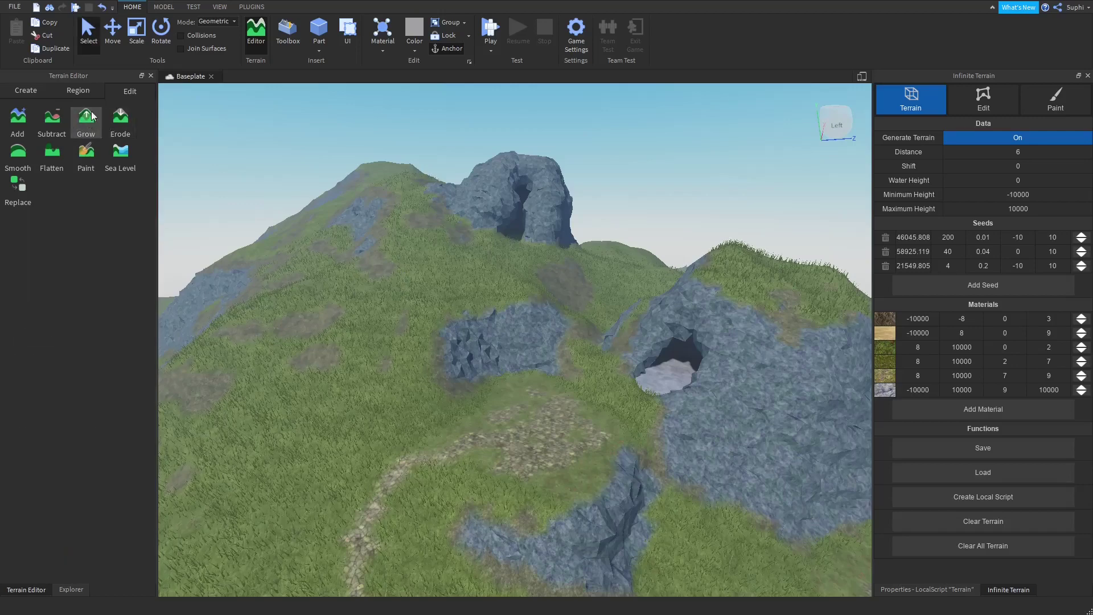
left_click(151, 76)
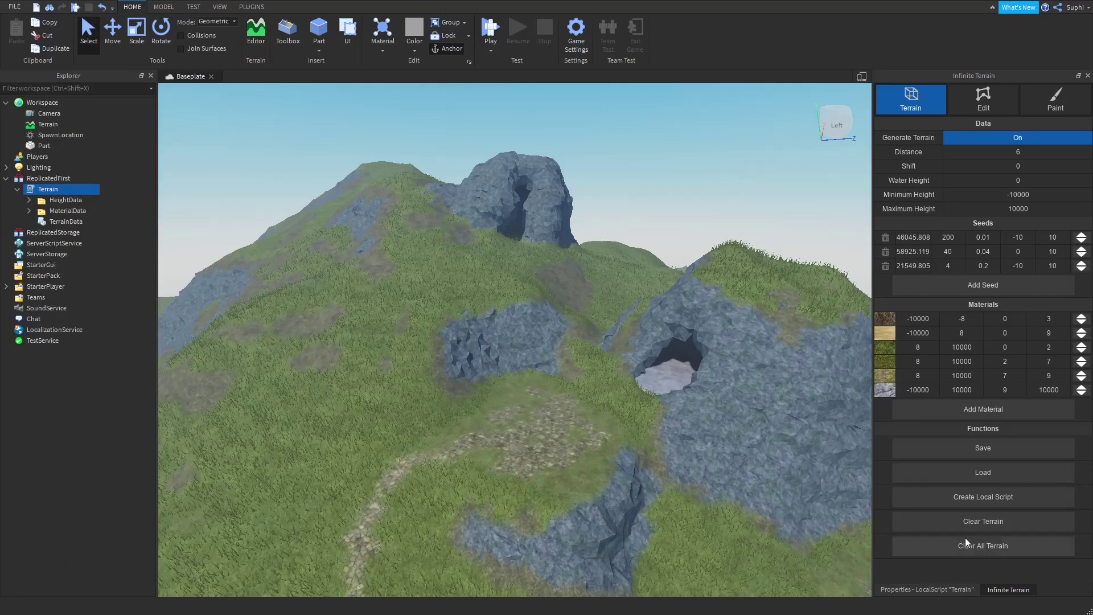
Turn off Generate Terrain and clear the plugin-generated terrain
left_click(982, 520)
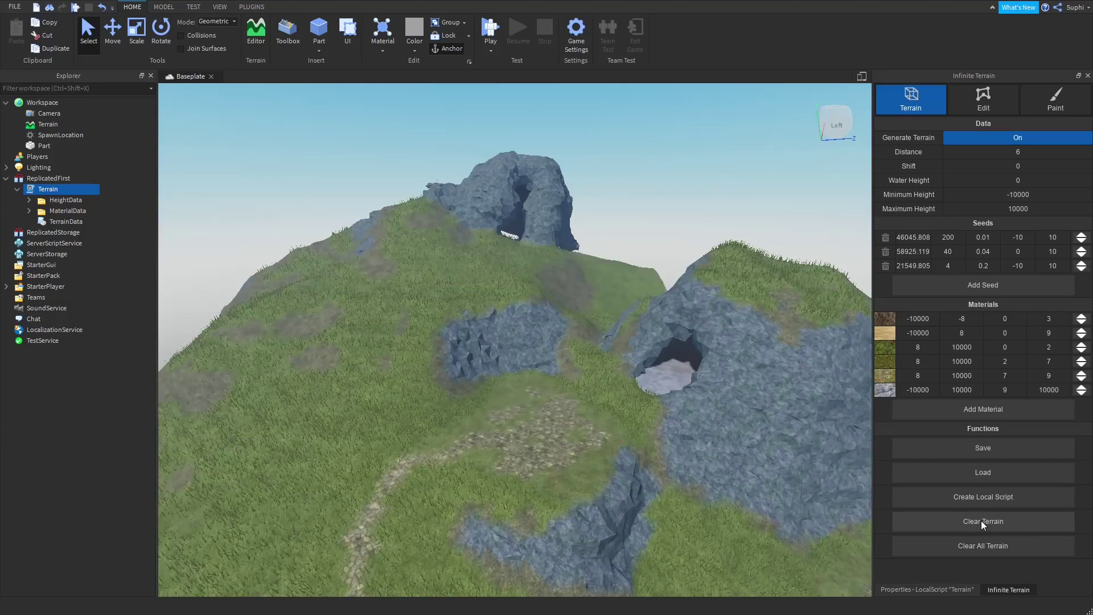
left_click(1008, 138)
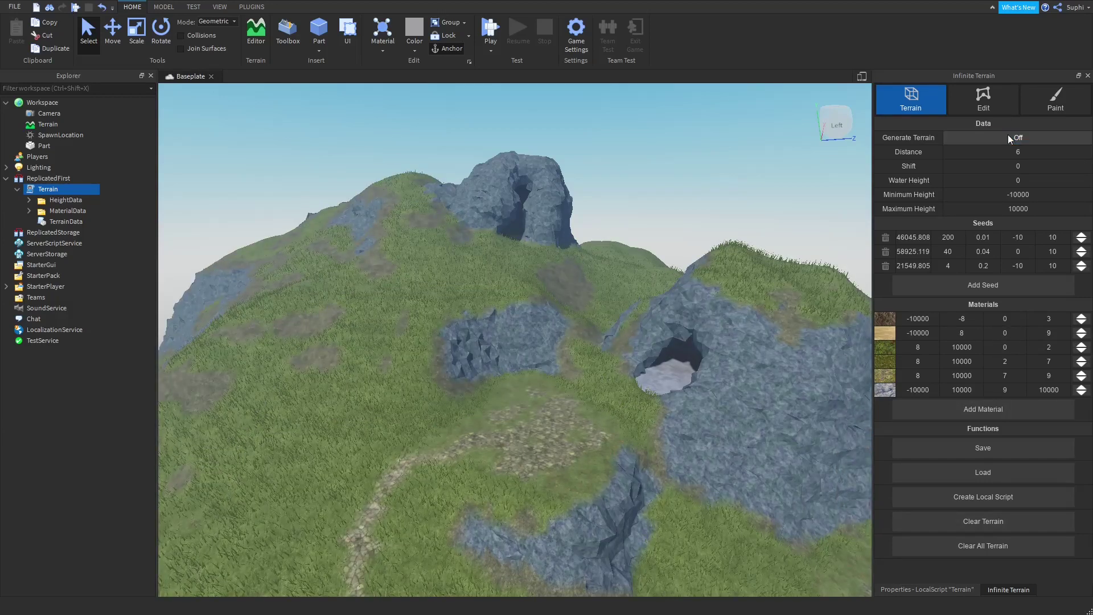
left_click(973, 520)
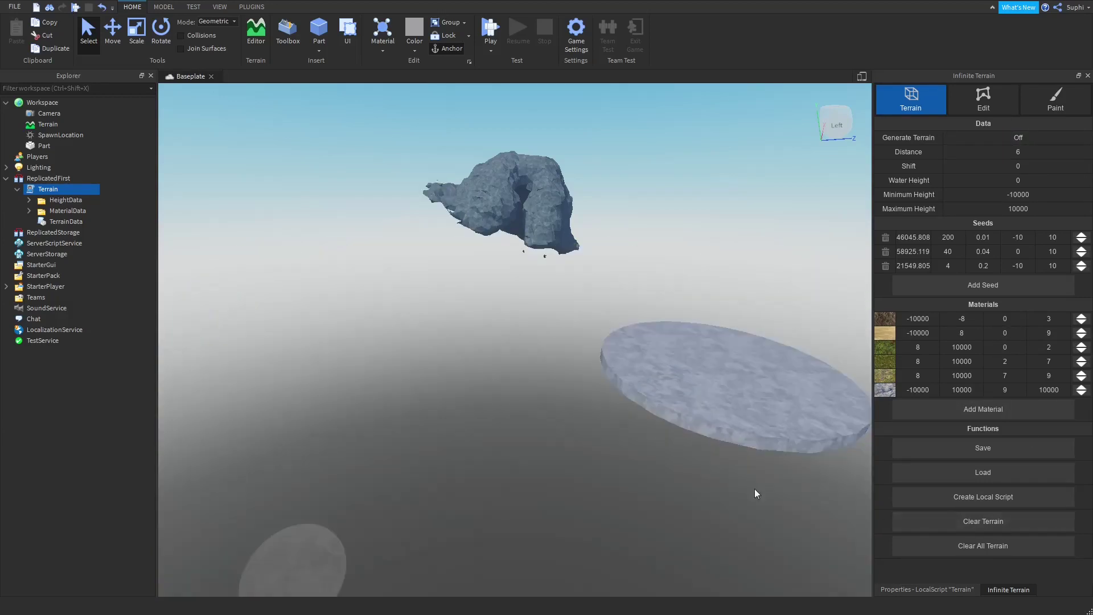
Examine the rock arch and the parts left standing in the emptied world
mouse_move(541, 361)
right_mouse_down()
mouse_move(517, 360)
mouse_move(541, 361)
right_mouse_up()
key("s")
key("w")
key("s")
key("w")
key("s")
key("w")
key("s")
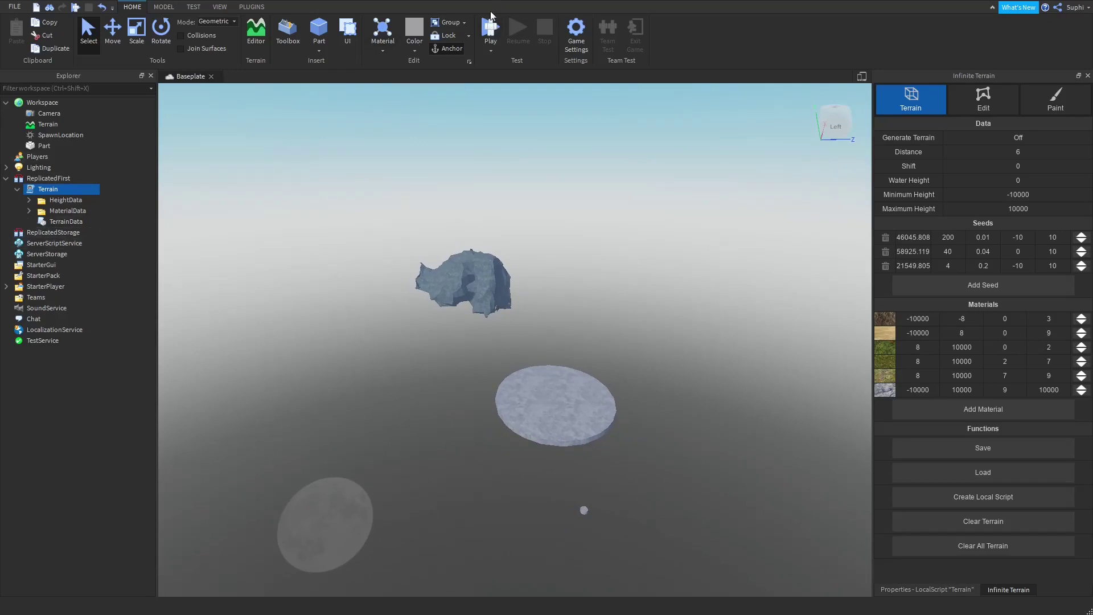
Playtest the game and run the character off the cobblestone path up the grassy hillside towards the rock arch
left_click(488, 30)
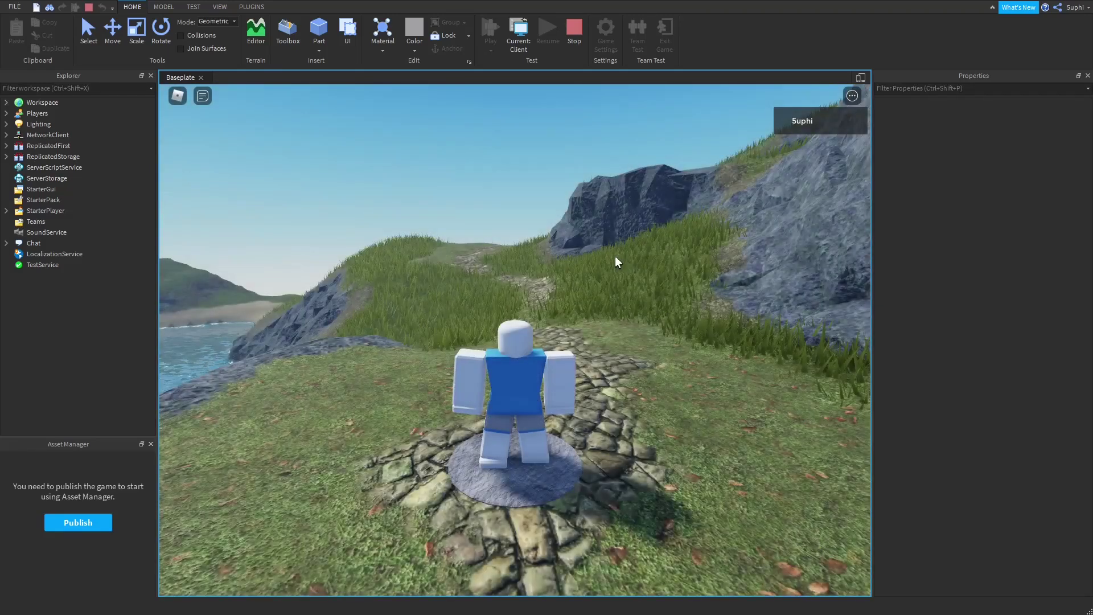
key("w")
right_click_drag(615, 257, 616, 256)
scroll(615, 257, "down", 3)
scroll(616, 257, "down", 3)
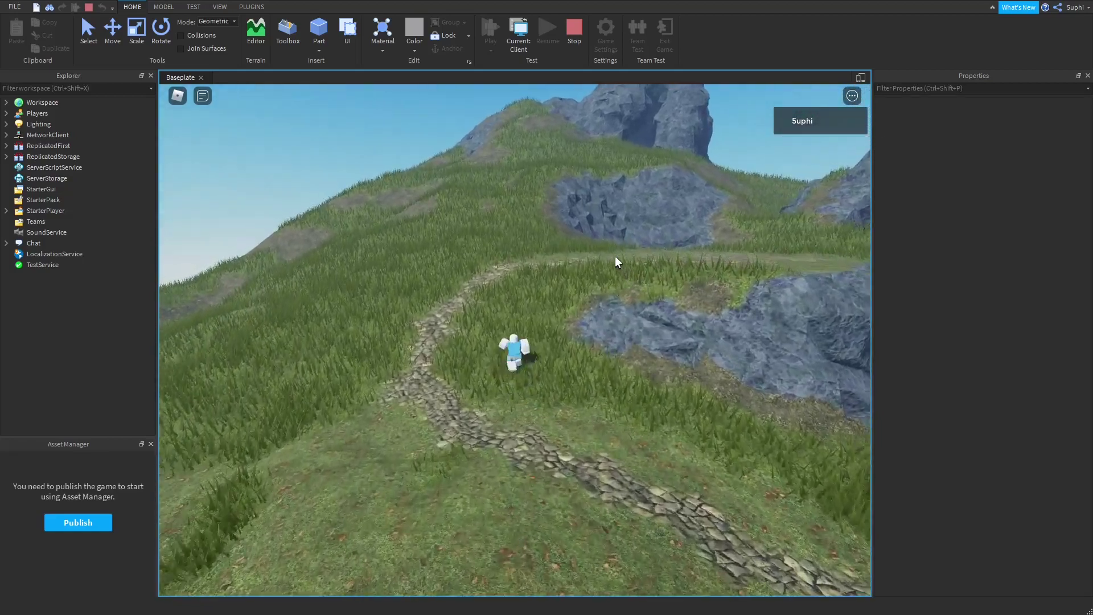
key("w")
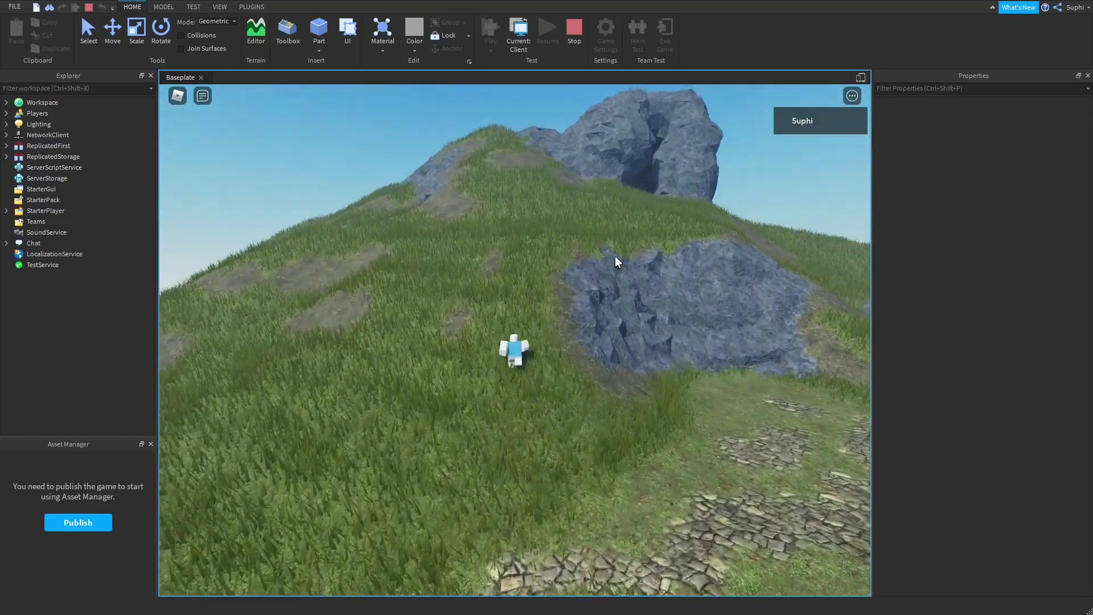
key("w")
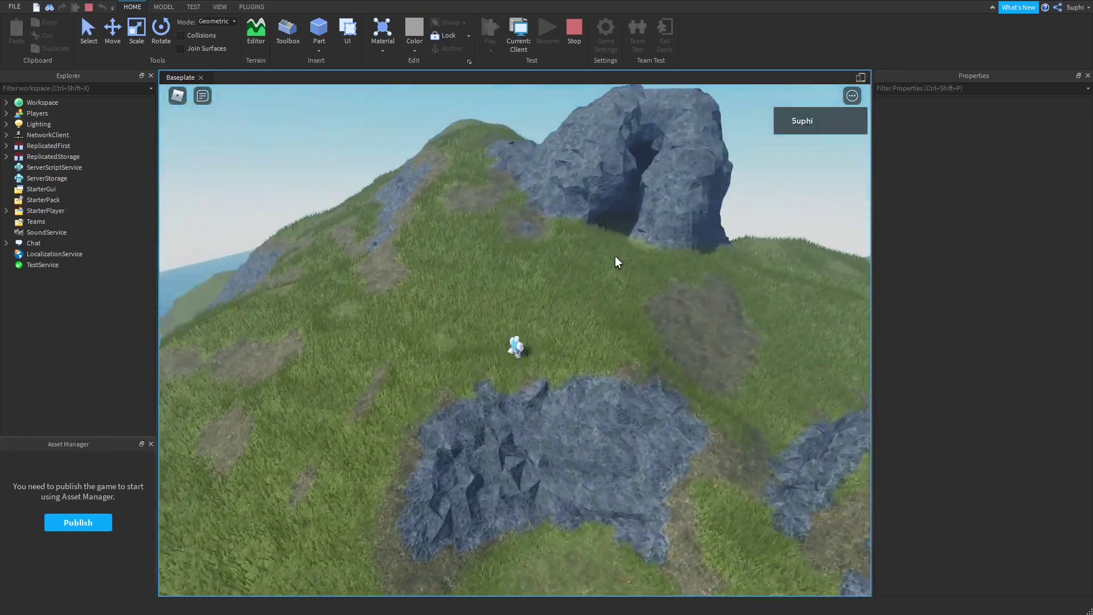
Walk the character through the rock arch and view it up close and from a distance in the playtest
right_click_drag(616, 259, 616, 260)
key("w")
scroll(616, 259, "up", 3)
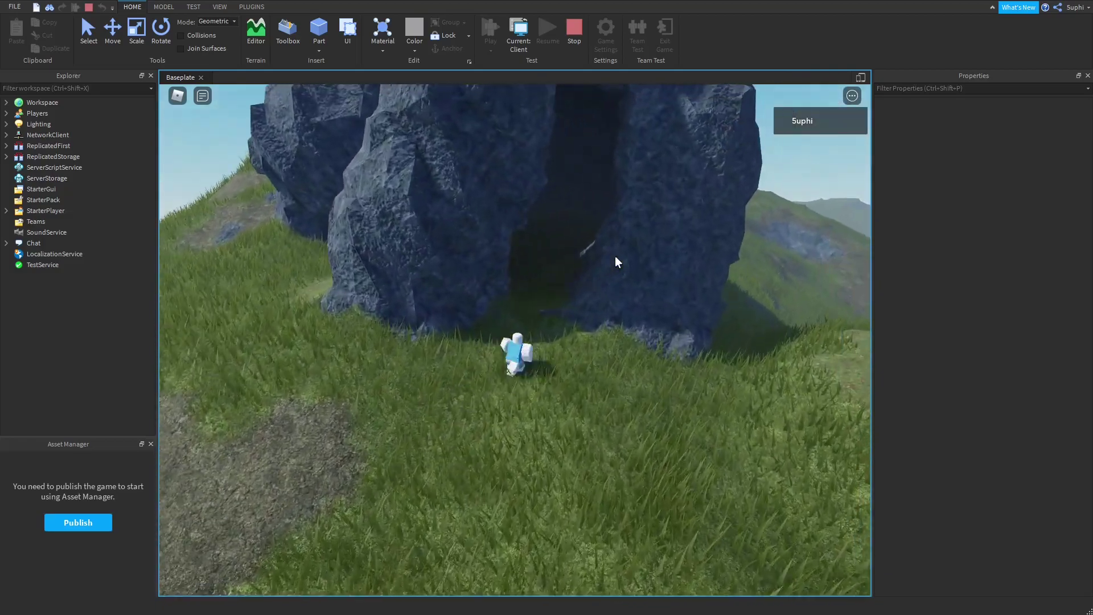
key("w")
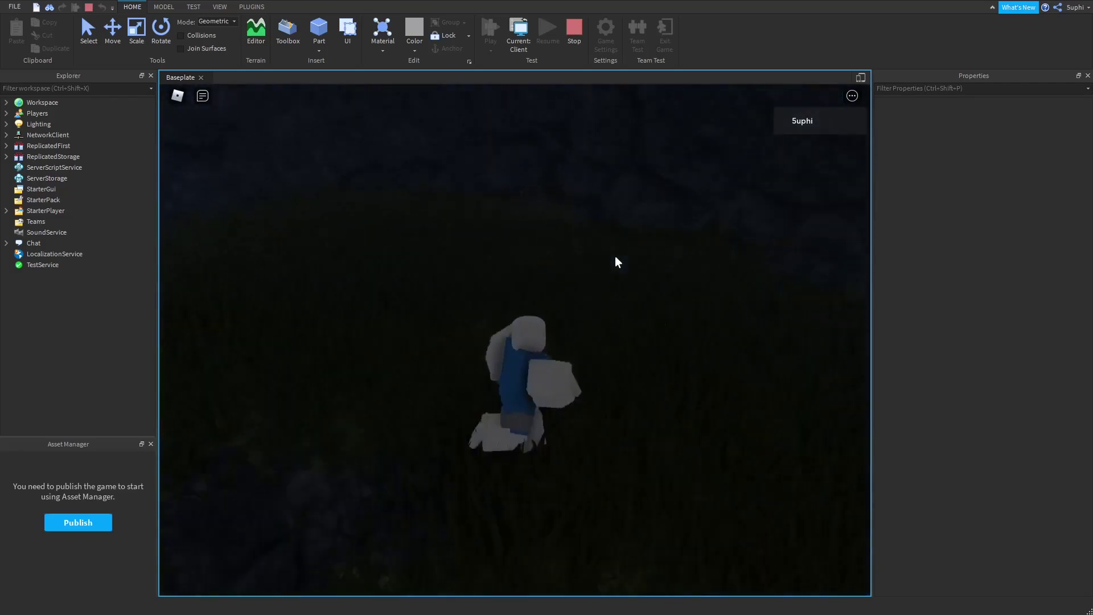
right_click_drag(616, 261, 615, 258)
key("s")
key("w")
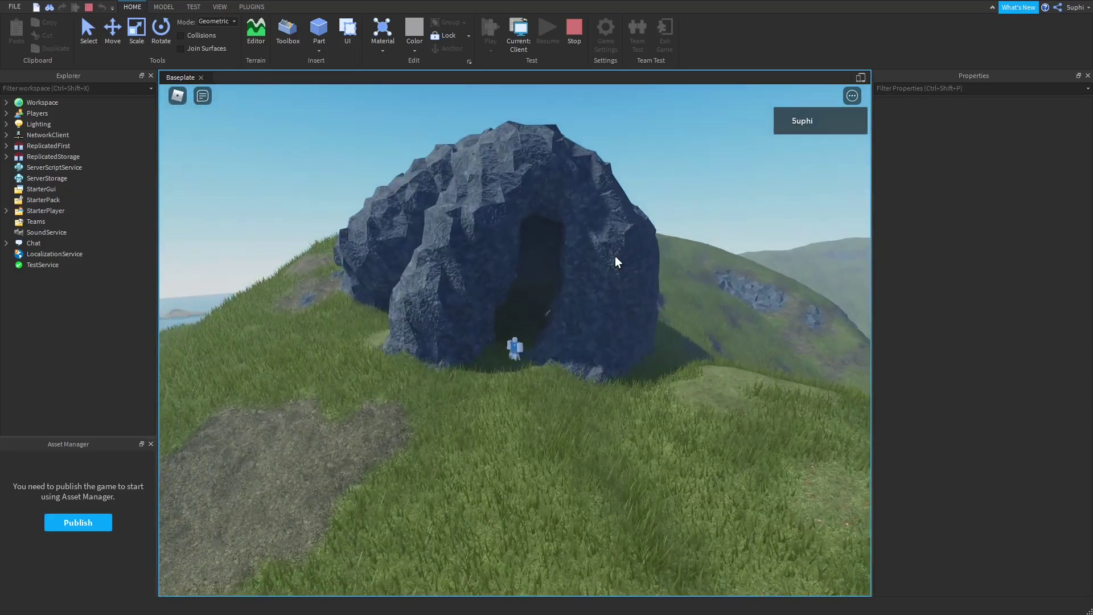
scroll(615, 257, "down", 2)
scroll(603, 269, "down", 2)
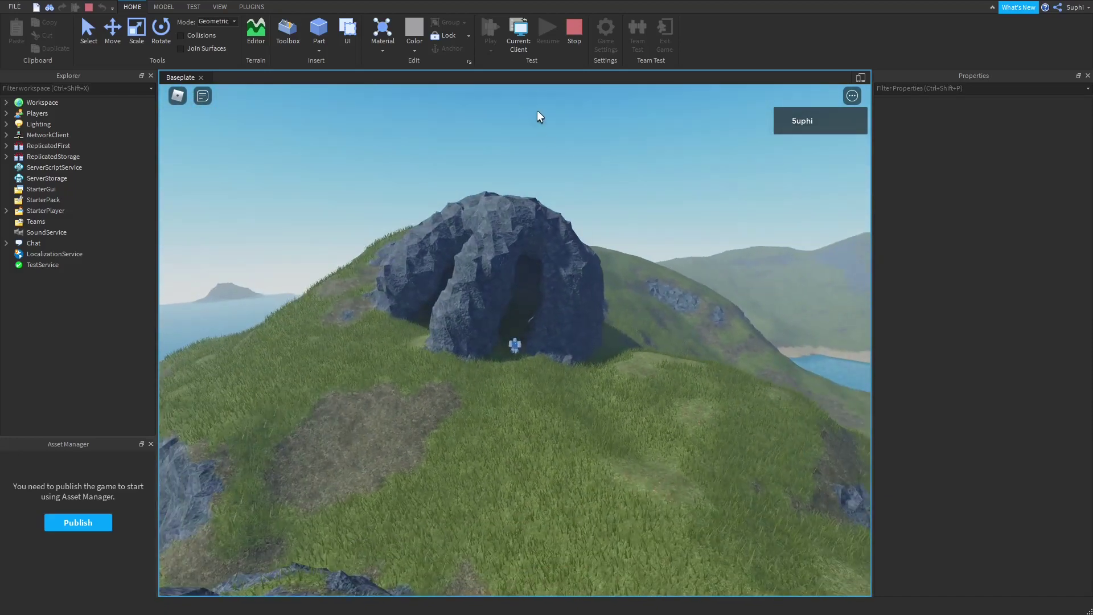
Switch the playtest to the server view and inspect the rock arch there
left_click(519, 32)
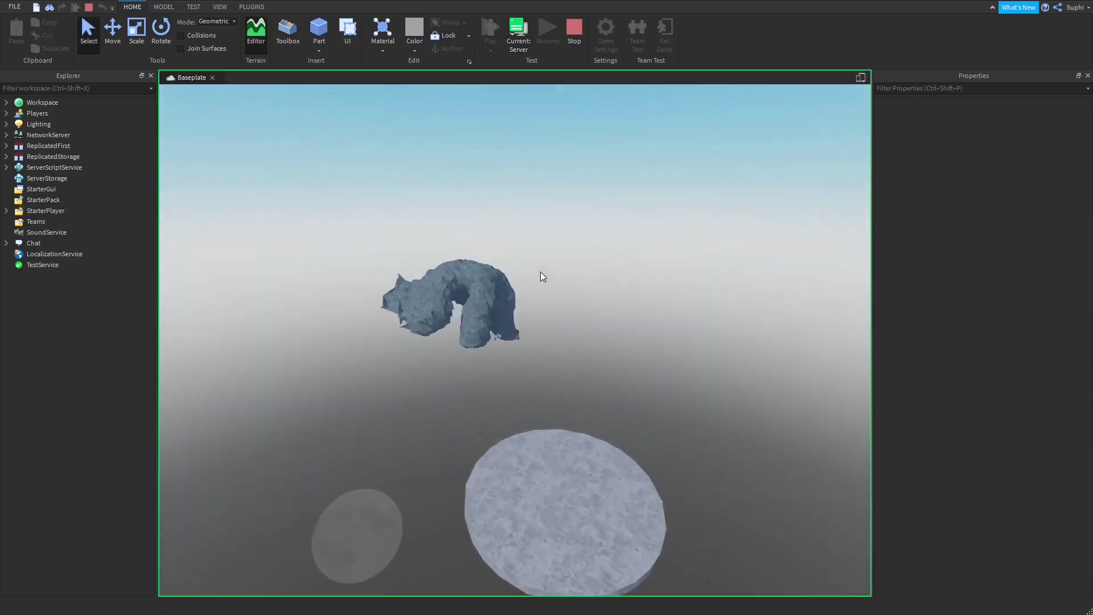
key("w")
right_click_drag(541, 272, 539, 271)
key("s")
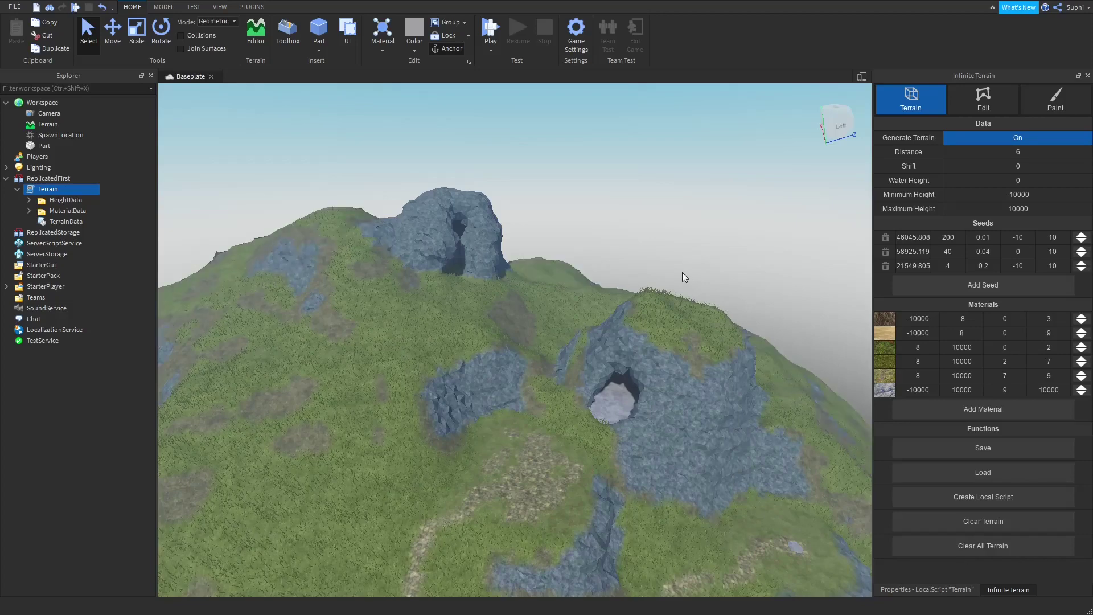
Turn off Generate Terrain, clear the generated hills and view the leftover rock arch
right_click_drag(682, 273, 735, 259)
left_click(1007, 137)
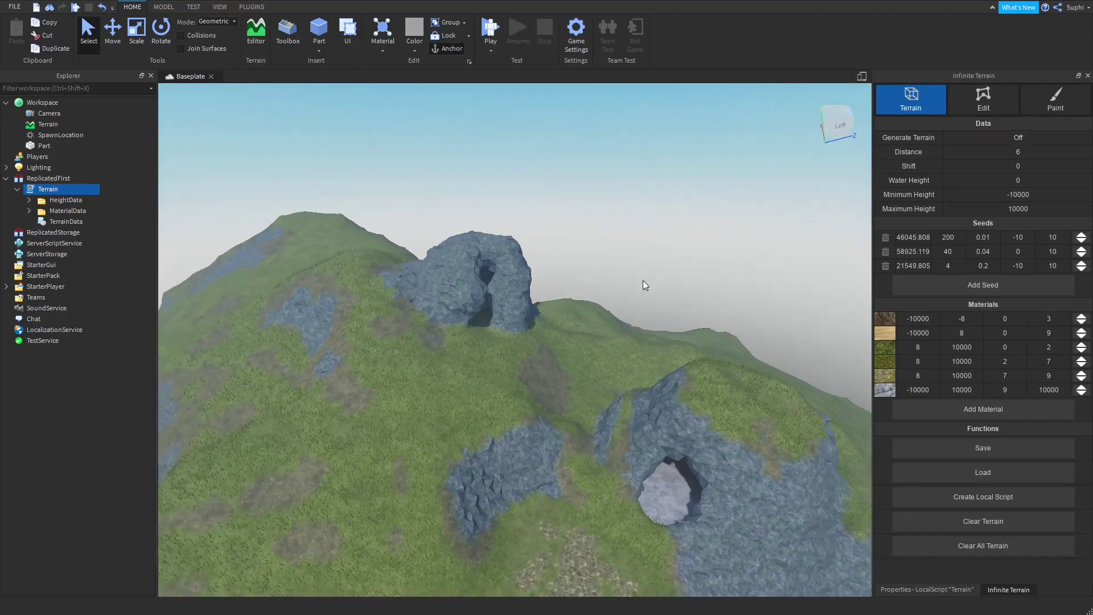
left_click(980, 521)
right_click_drag(619, 420, 641, 413)
right_click_drag(586, 329, 585, 329)
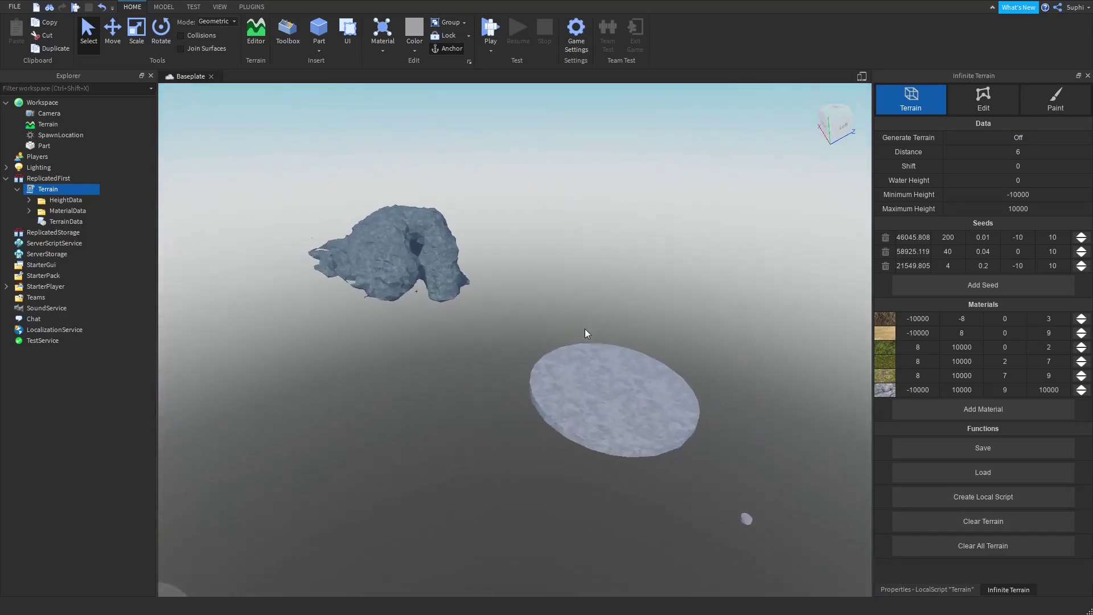
key("w")
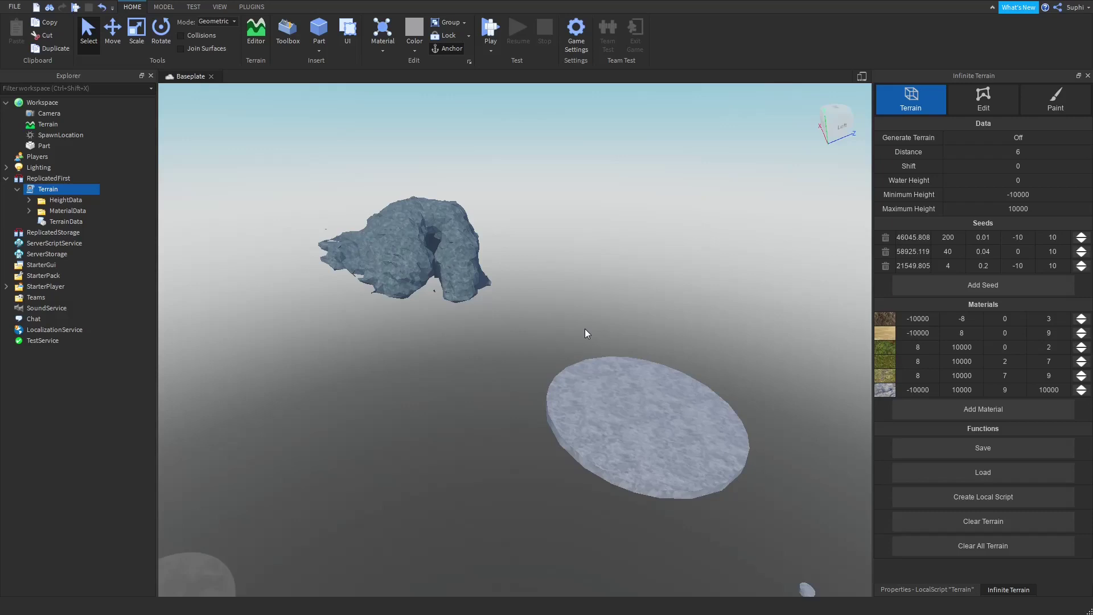
Undo the last terrain clearing and return the view to the hillside
key("ctrl+z")
right_click_drag(586, 329, 585, 330)
key("w")
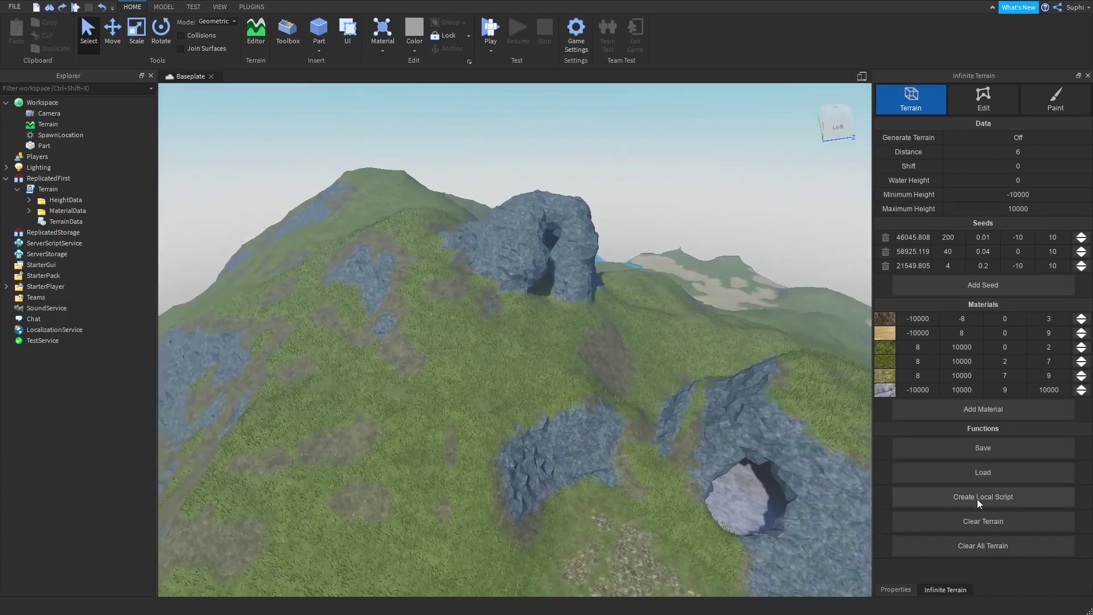
Try to clear the terrain around the rock arch with Generate Terrain off
left_click(982, 522)
left_click(982, 522)
left_click(982, 522)
left_click(980, 521)
right_click_drag(687, 416, 662, 409)
key("w")
right_click_drag(589, 390, 568, 394)
key("s")
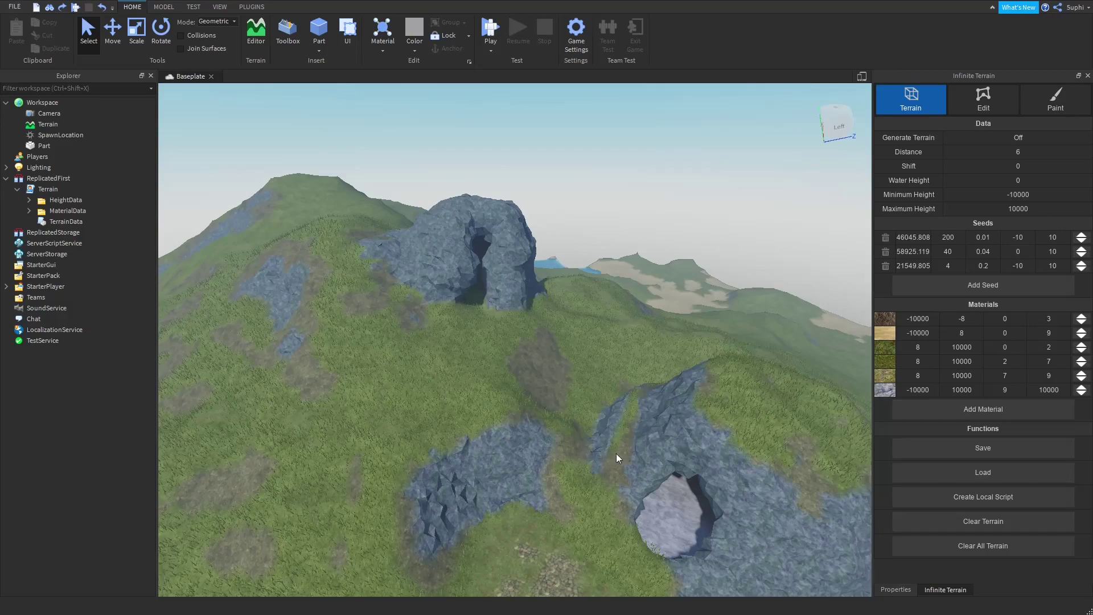
Switch Generate Terrain on and off again, and clear the generated terrain around the rock arch
left_click(1018, 140)
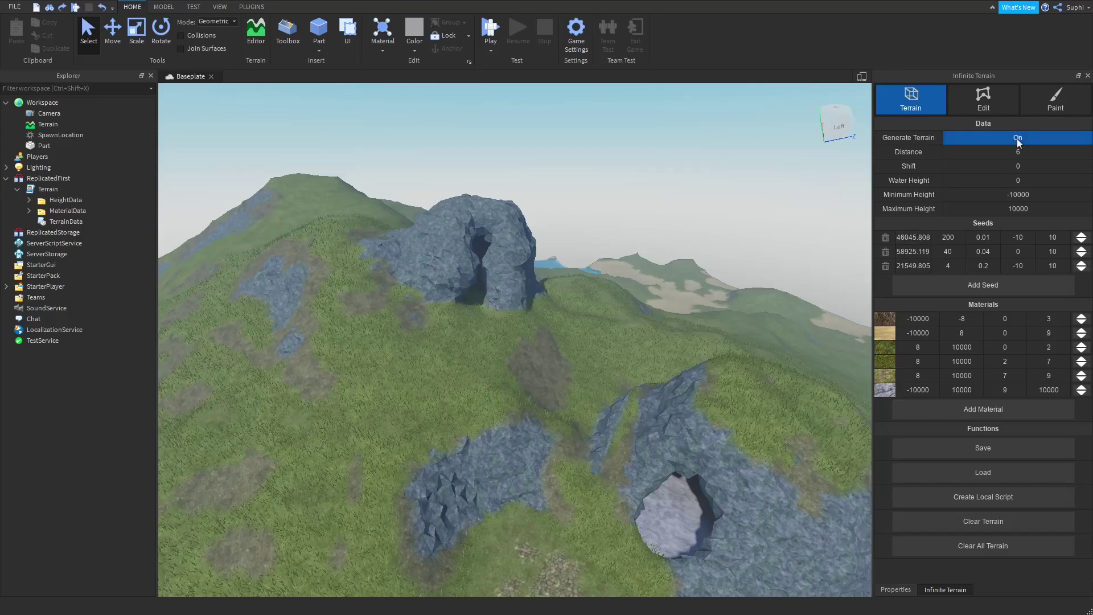
left_click(1017, 139)
right_click_drag(656, 302, 655, 302)
key("s")
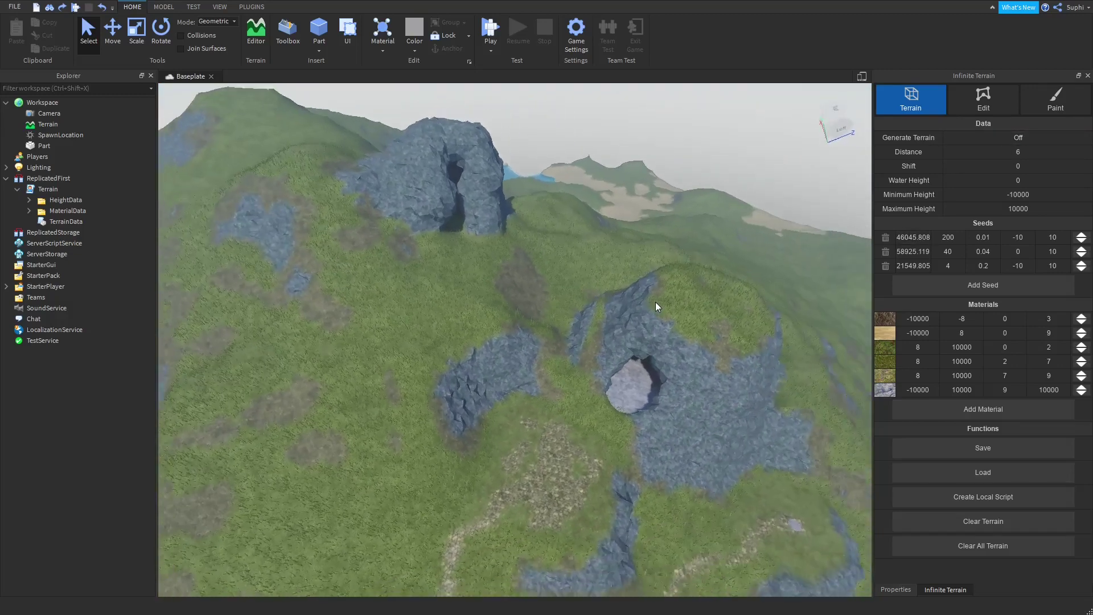
left_click(977, 523)
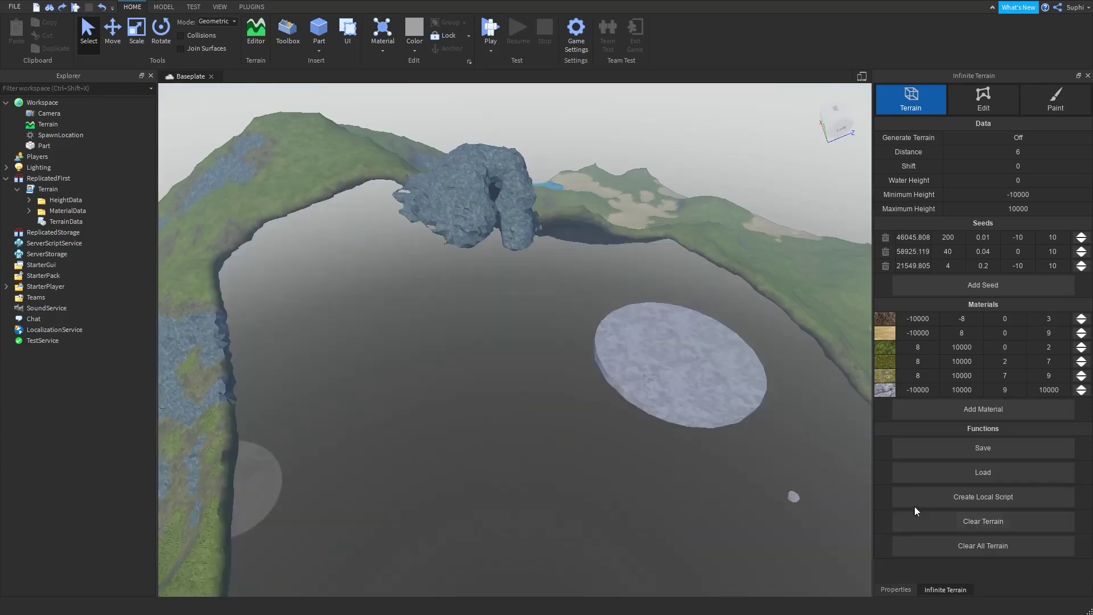
key("d")
right_click_drag(630, 378, 641, 396)
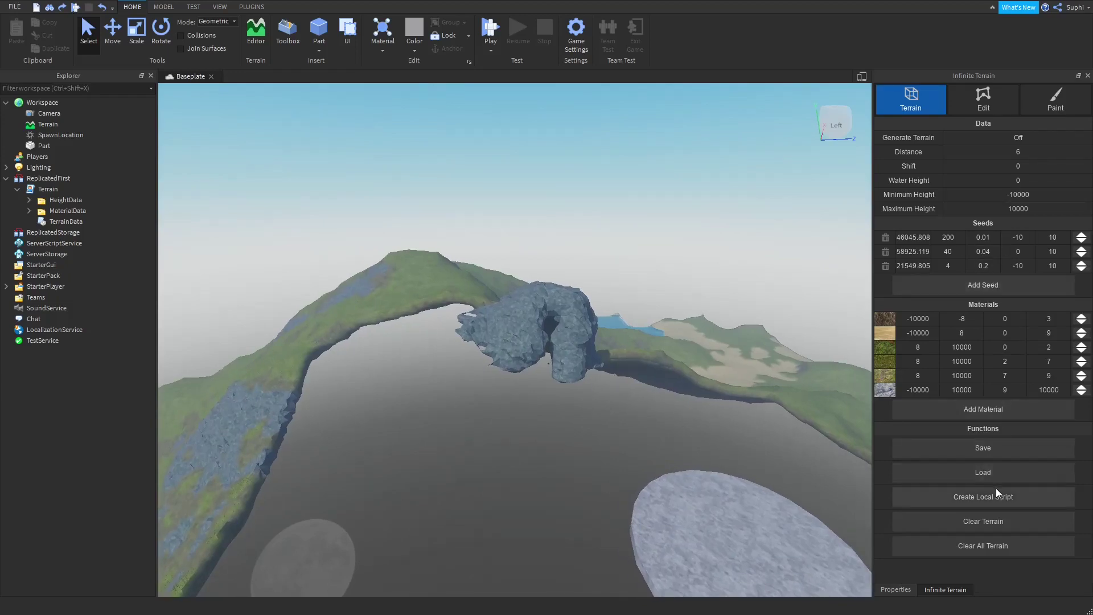
Inspect the cleared area around the rock arch and toggle Generate Terrain
key("w")
mouse_move(602, 293)
right_mouse_down()
mouse_move(581, 298)
mouse_move(595, 302)
mouse_move(586, 310)
mouse_move(592, 300)
right_mouse_up()
key("w")
key("w")
left_click(999, 138)
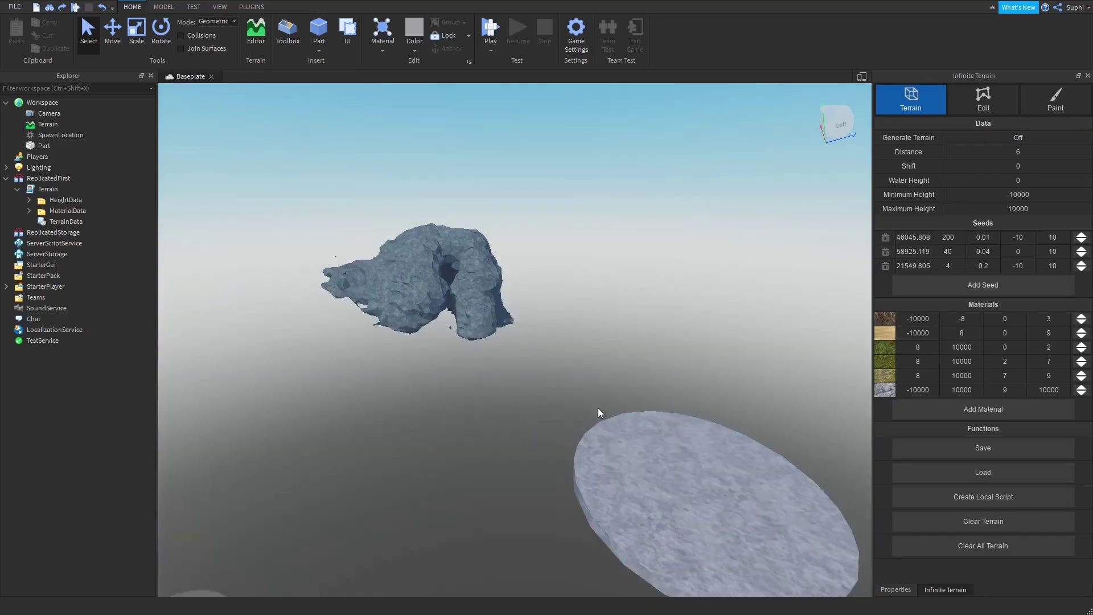
right_click_drag(537, 363, 562, 389)
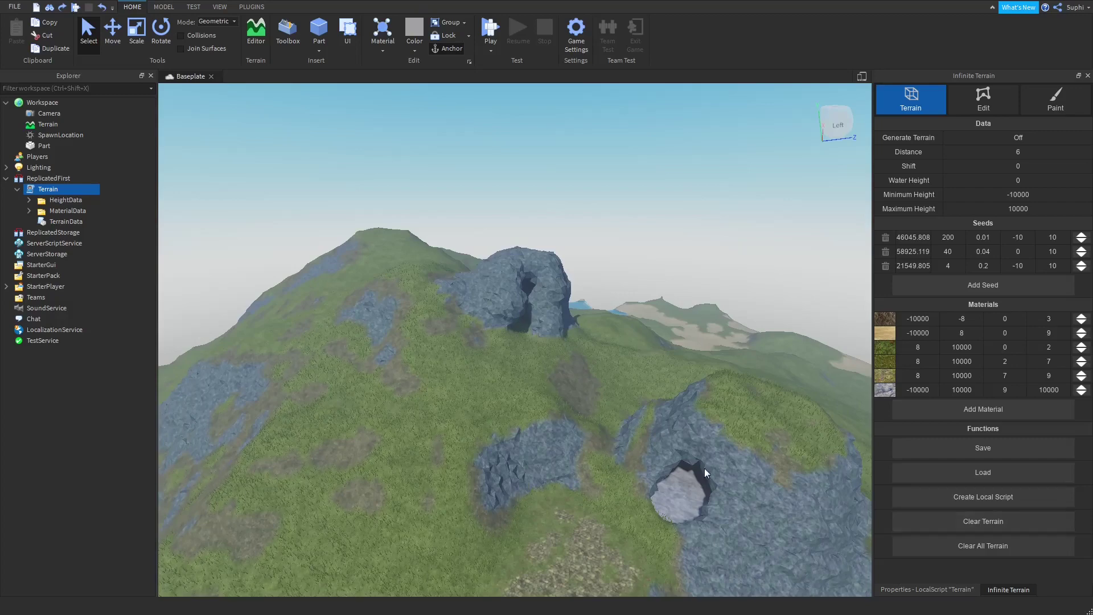
Delete the first terrain seed, the one with height 200, and turn on Generate Terrain
right_click_drag(705, 469, 689, 464)
key("w")
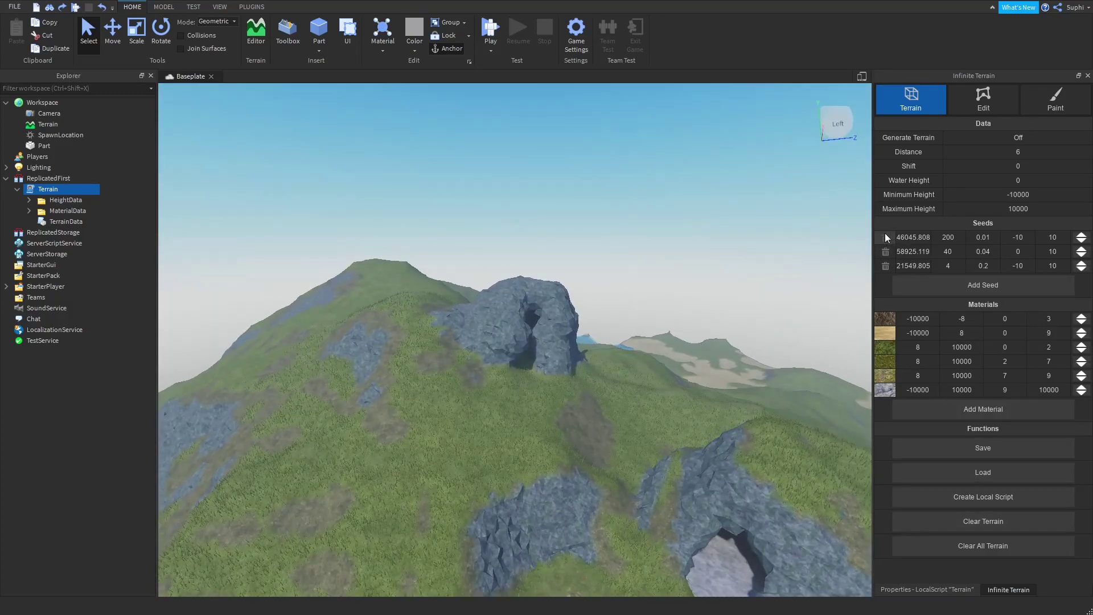
left_click(885, 234)
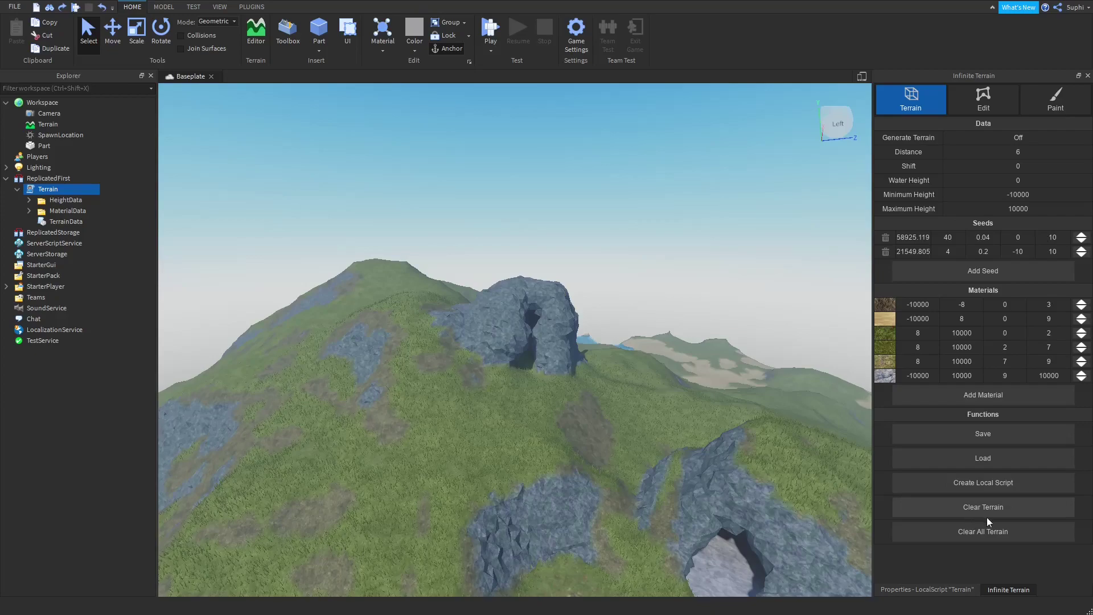
left_click(1004, 138)
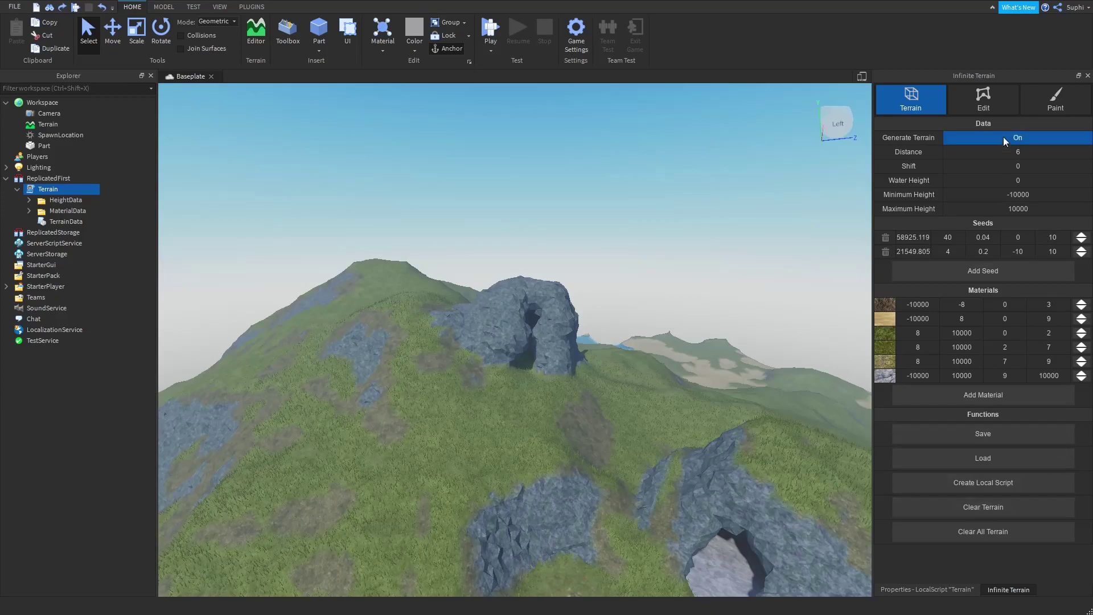
Switch Generate Terrain off and clear the terrain generated around the rock arch while the height-200 seed is missing
mouse_move(600, 317)
right_mouse_down()
mouse_move(611, 310)
mouse_move(570, 321)
mouse_move(588, 314)
right_mouse_up()
key("w")
key("s")
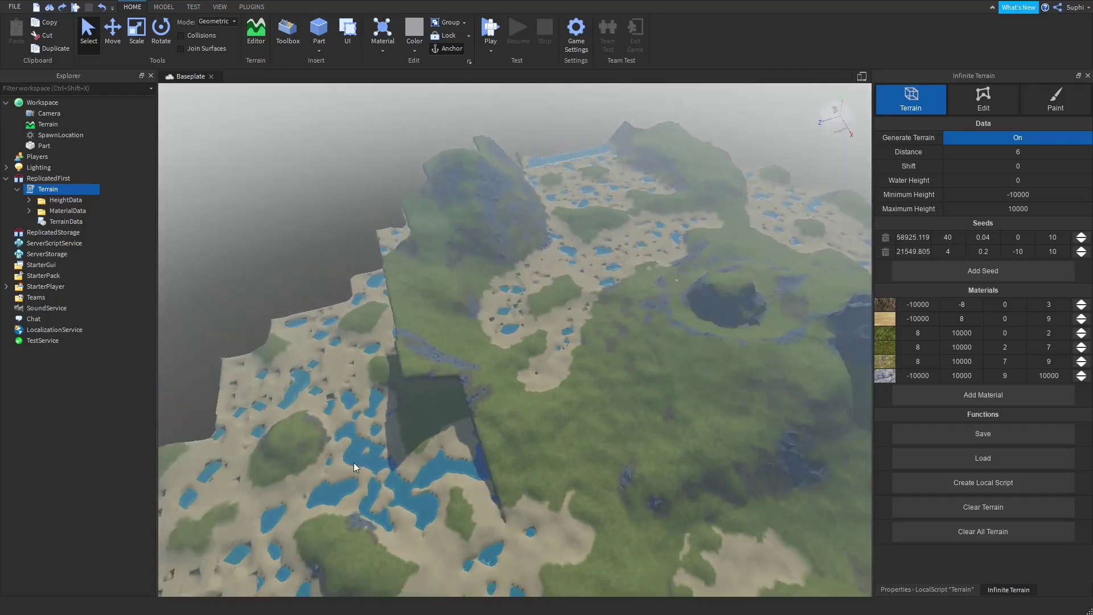
right_click_drag(447, 364, 465, 370)
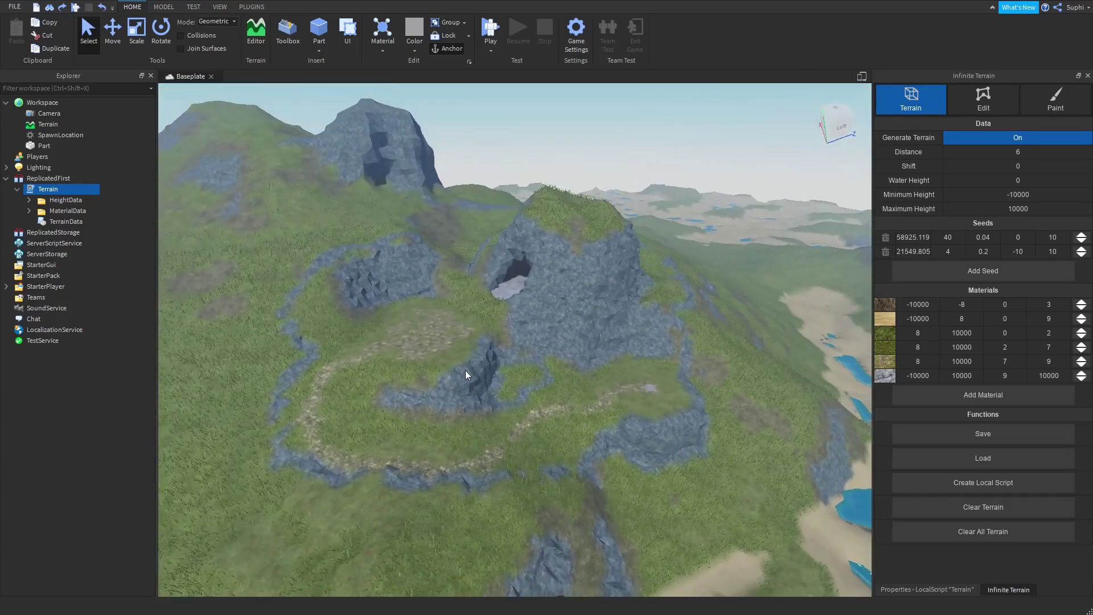
left_click(995, 139)
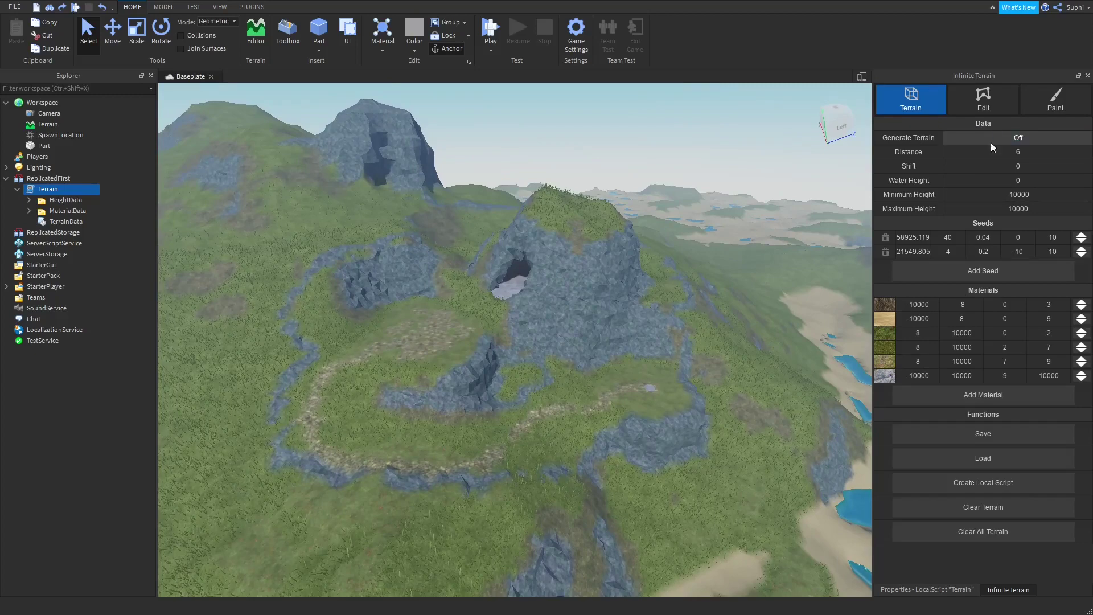
left_click(968, 512)
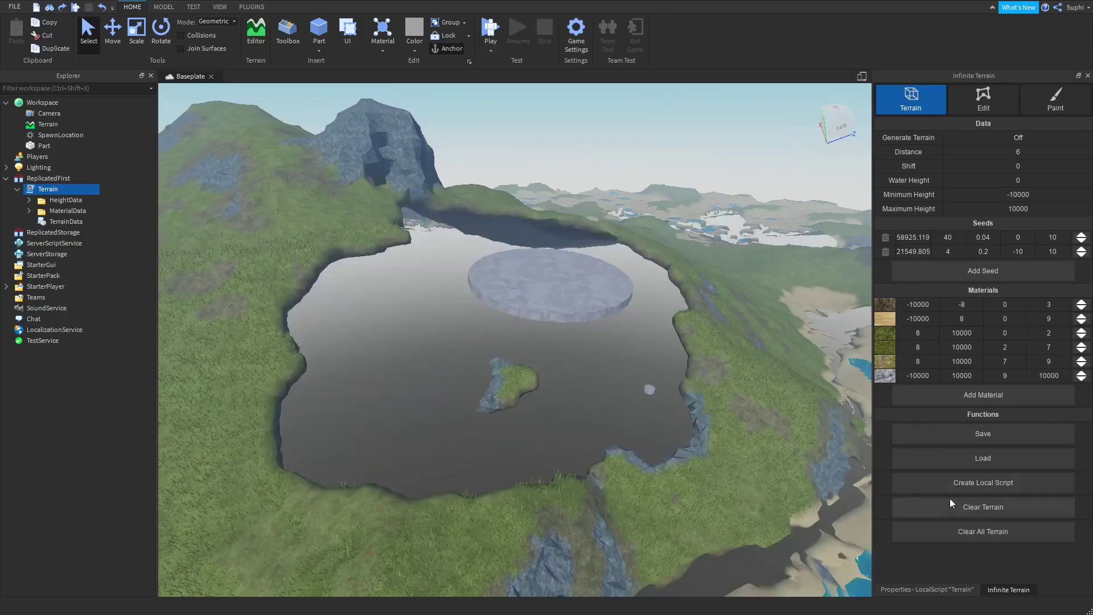
Load the saved data from the TerrainData module to restore the deleted seed, and regenerate the terrain around the rock arch
right_click_drag(676, 410, 681, 417)
key("s")
key("w")
right_click_drag(575, 392, 578, 394)
key("s")
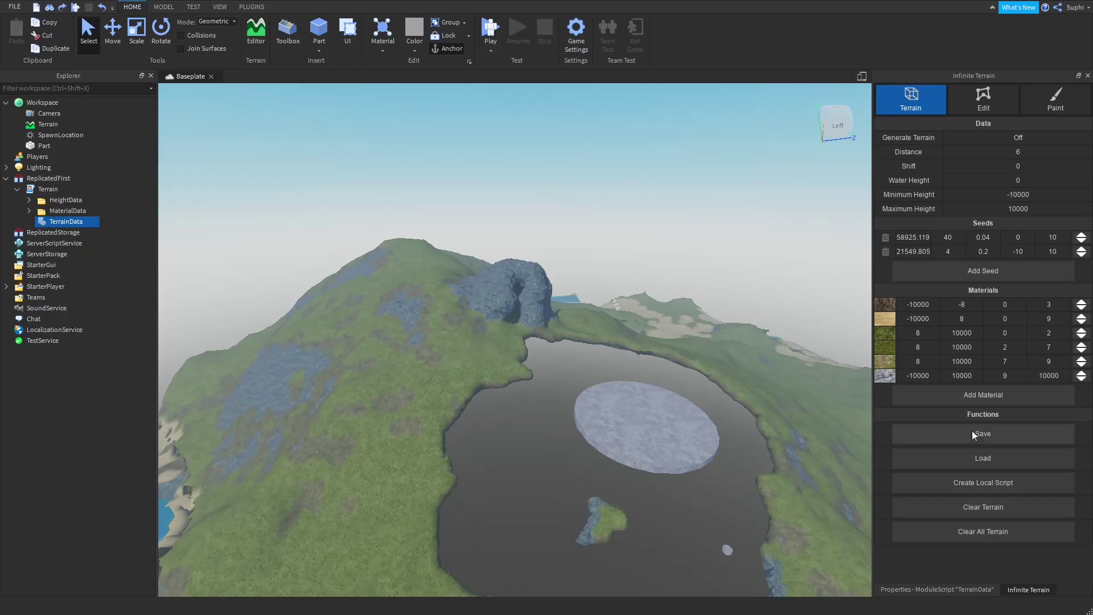
left_click(973, 460)
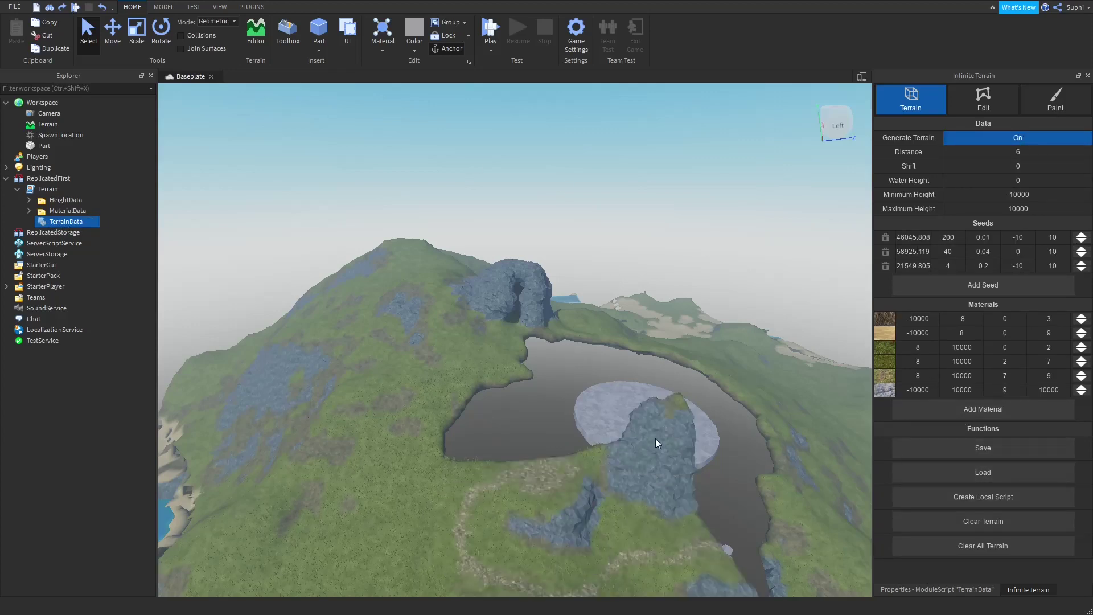
key("w")
right_click_drag(657, 438, 657, 439)
key("s")
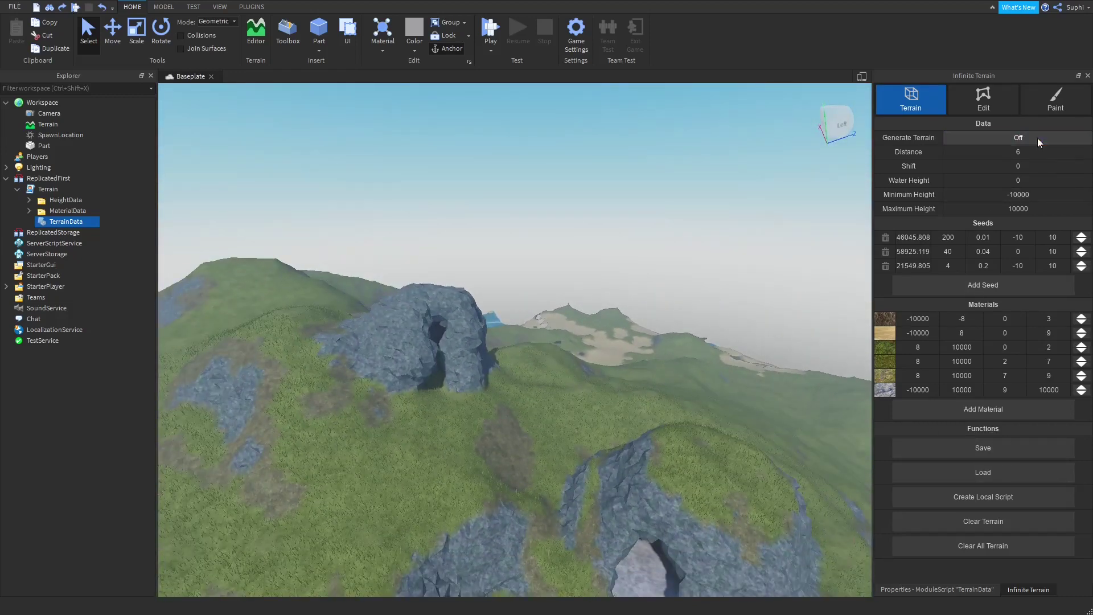
With Generate Terrain off, clear the generated terrain using the restored set of three seeds
left_click(980, 520)
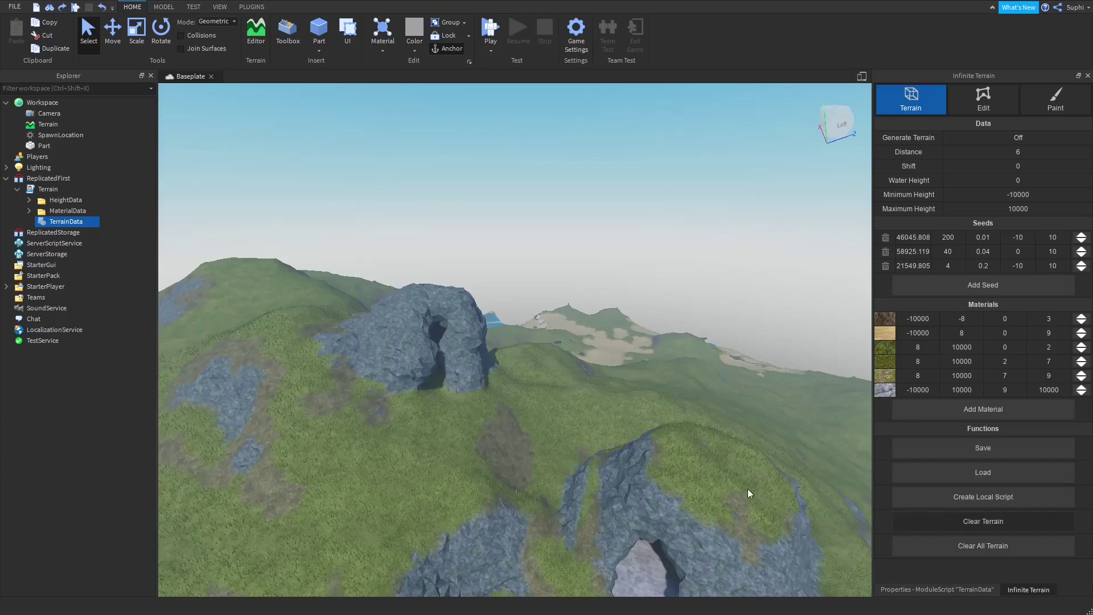
key("s")
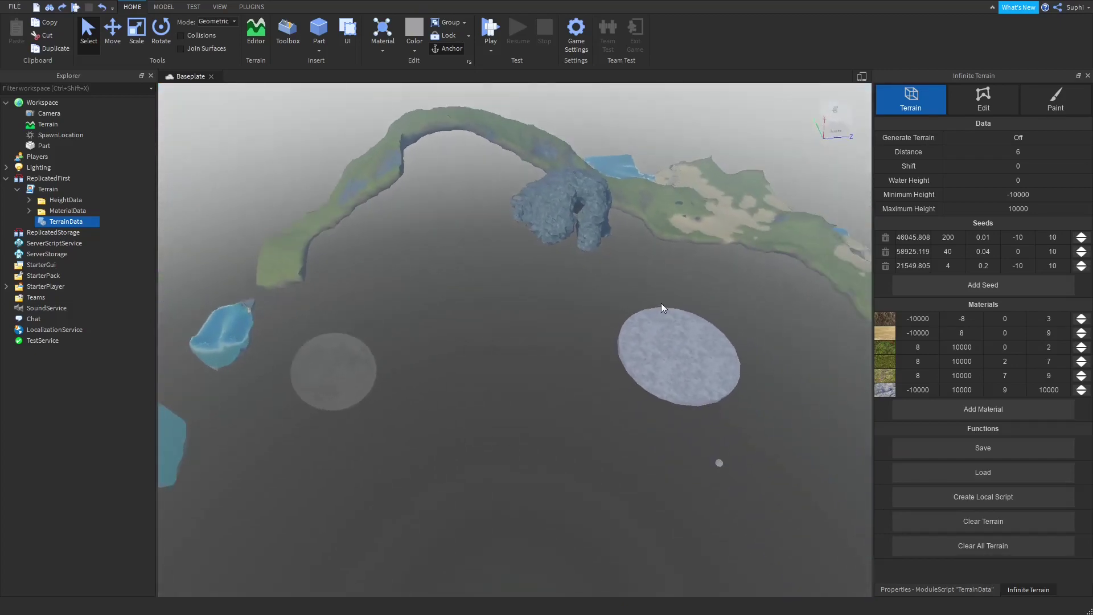